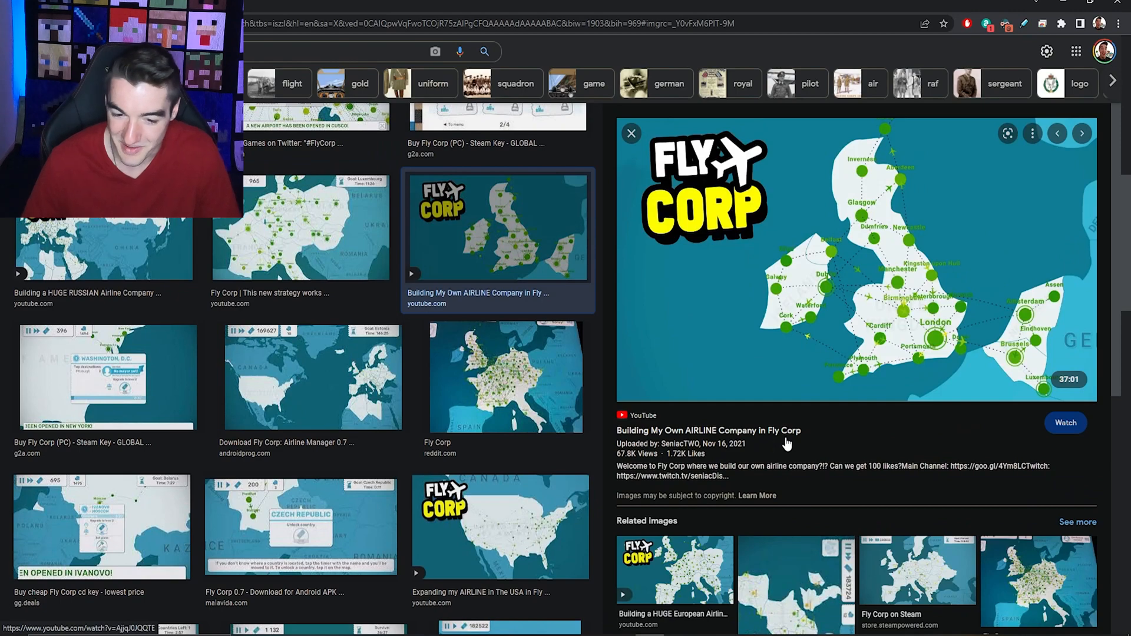
Browse the Fly Corp and Fly Corp world image results for a background map reference.
scroll(370, 391, down, 8)
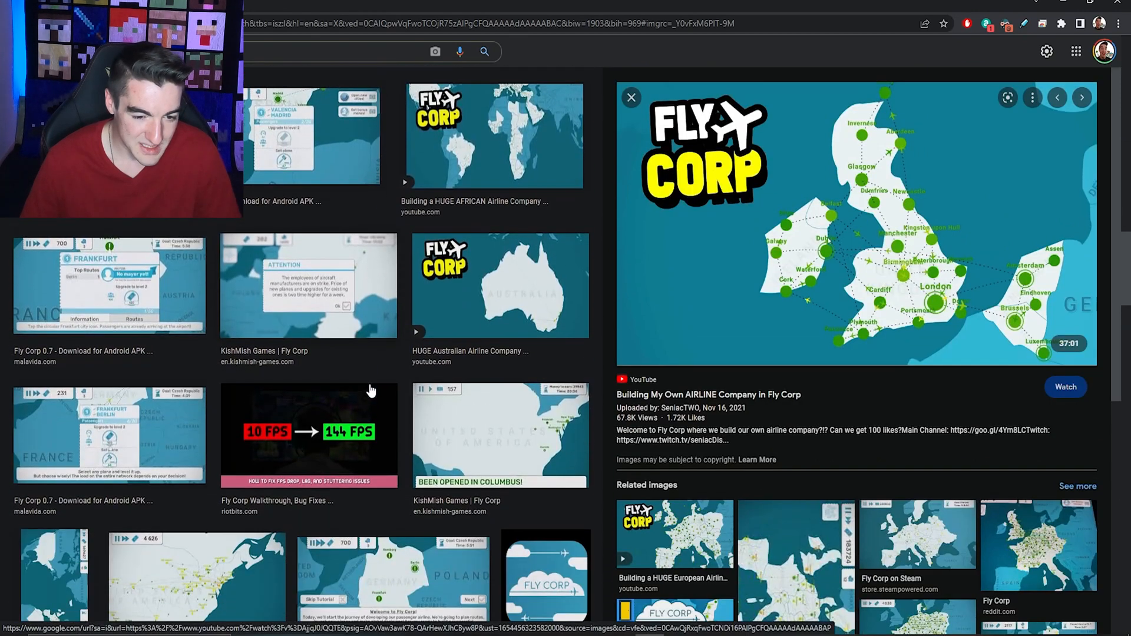
scroll(370, 389, up, 8)
click(64, 477)
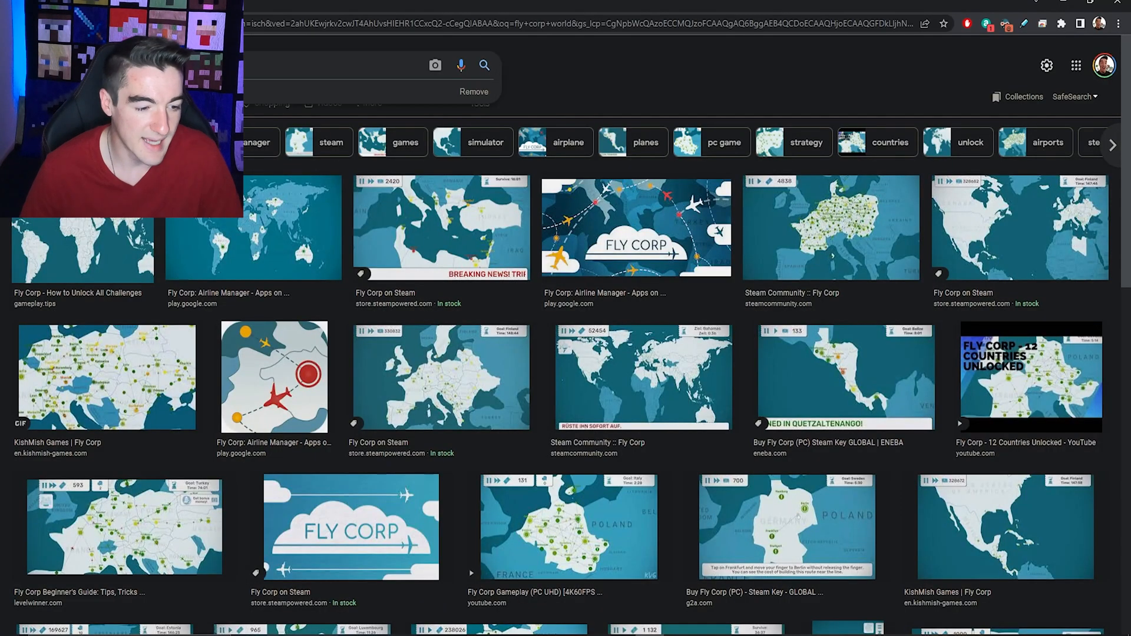
scroll(373, 533, down, 7)
scroll(530, 293, down, 2)
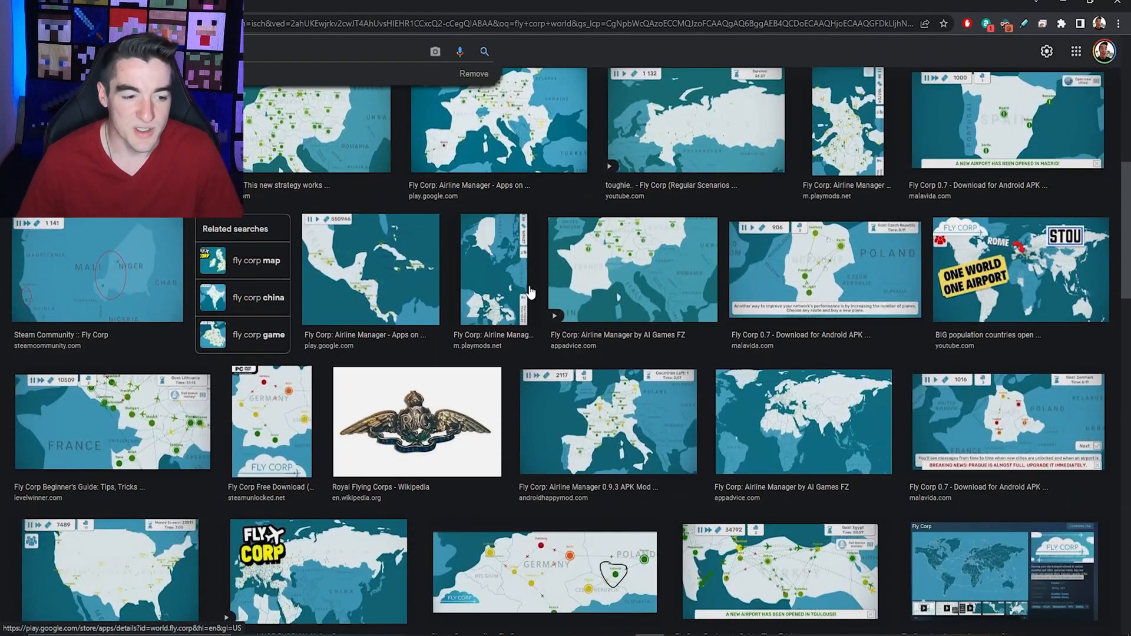
scroll(520, 321, down, 2)
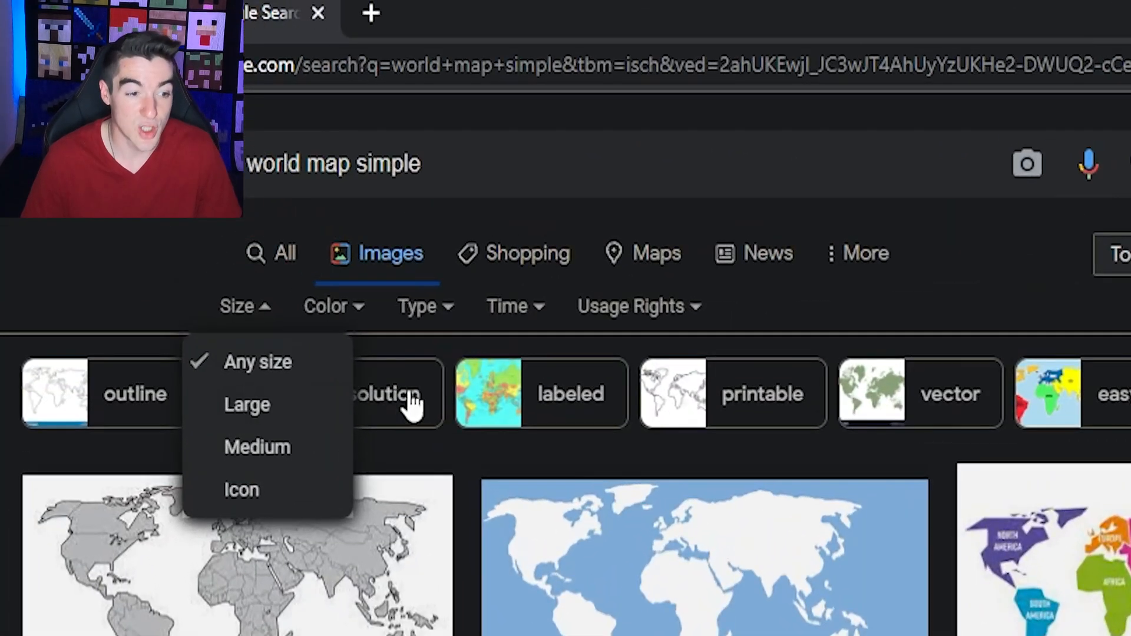
Filter the simple world map images to Large and copy the white-on-blue world map.
click(97, 166)
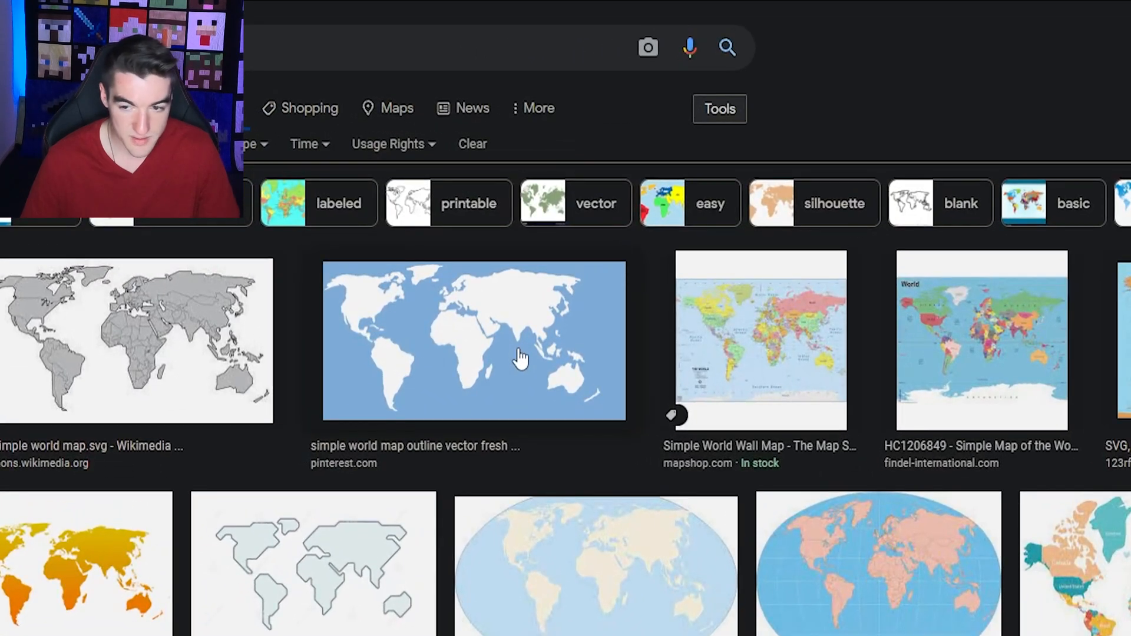
click(520, 358)
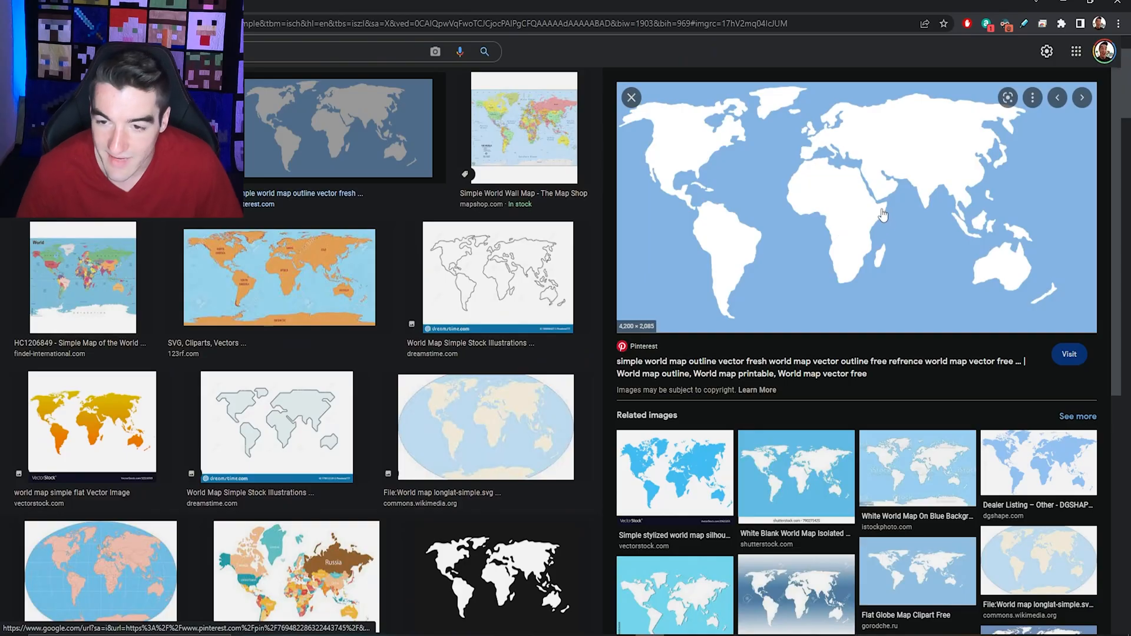
right_click(806, 220)
click(825, 365)
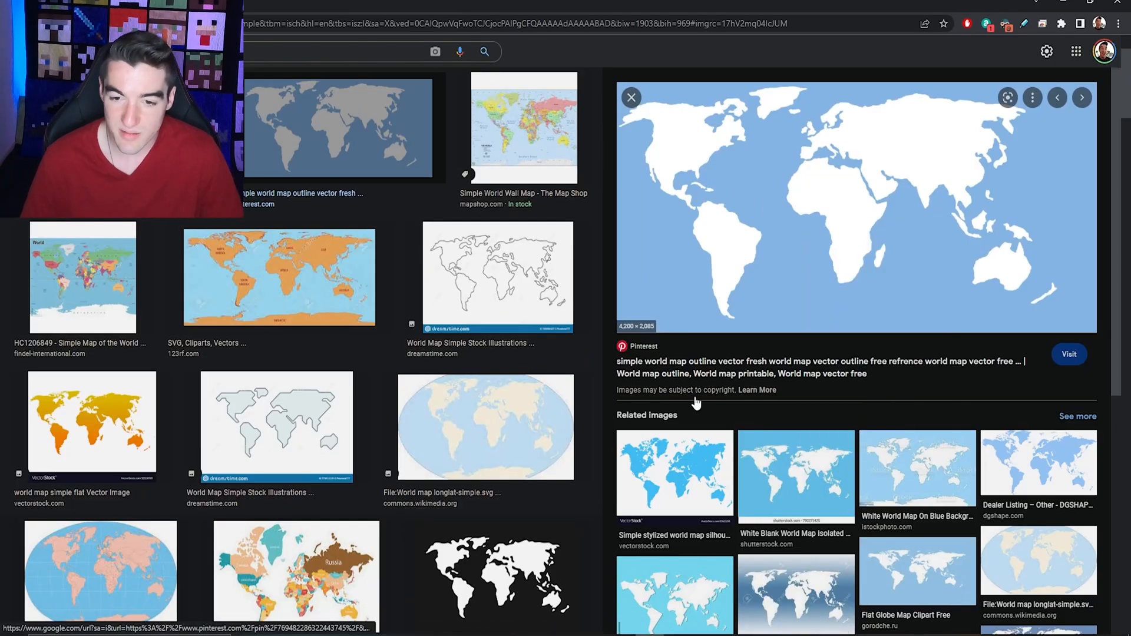
Switch to paint.net and paste the world map onto the lowest Background layer, keeping the canvas size.
key(alt+Tab)
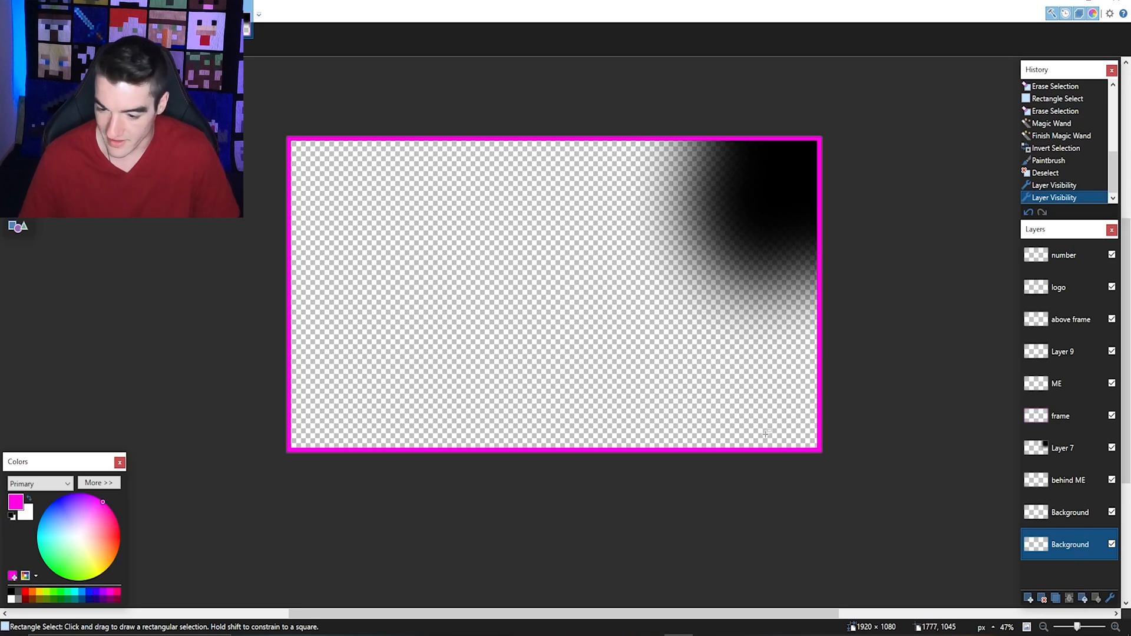
key(ctrl+v)
click(503, 401)
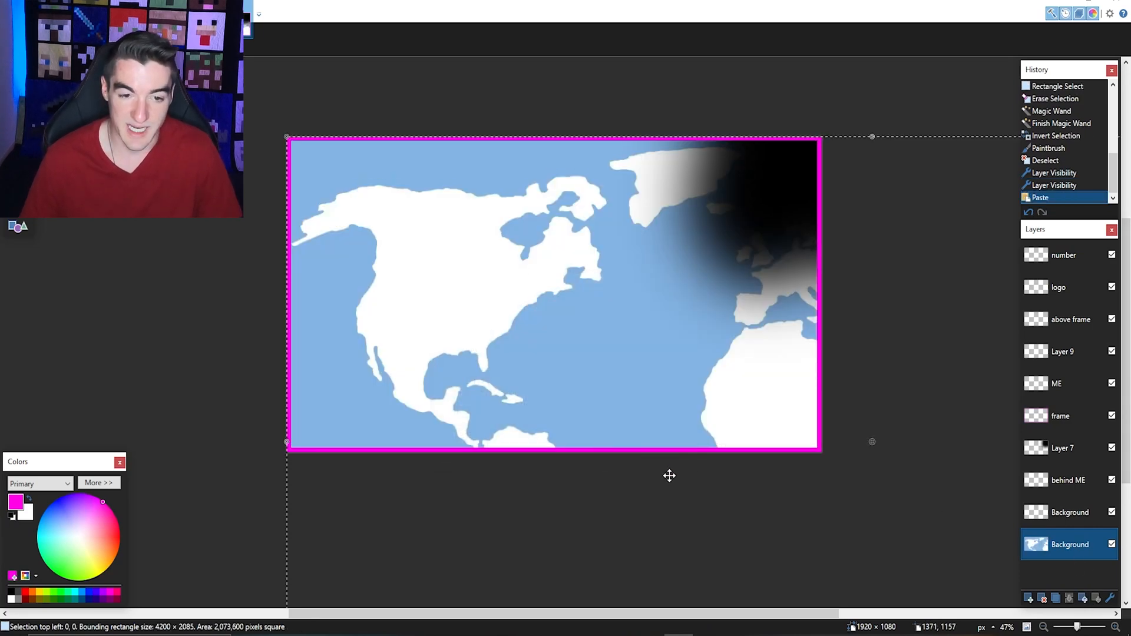
Scale down and reposition the pasted world map so that it fills the magenta frame.
scroll(678, 480, down, 2)
drag(688, 485, 441, 272)
scroll(514, 316, down, 1)
drag(955, 470, 635, 322)
drag(499, 304, 499, 322)
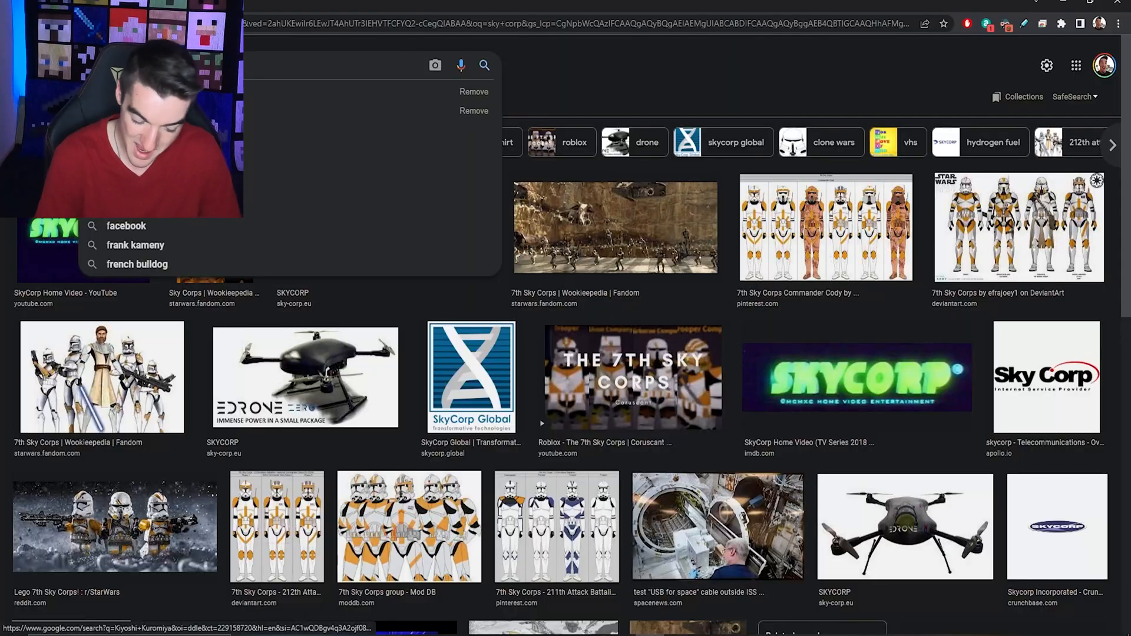
Switch to the browser's image search and look up "fly corp".
text(ly corp)
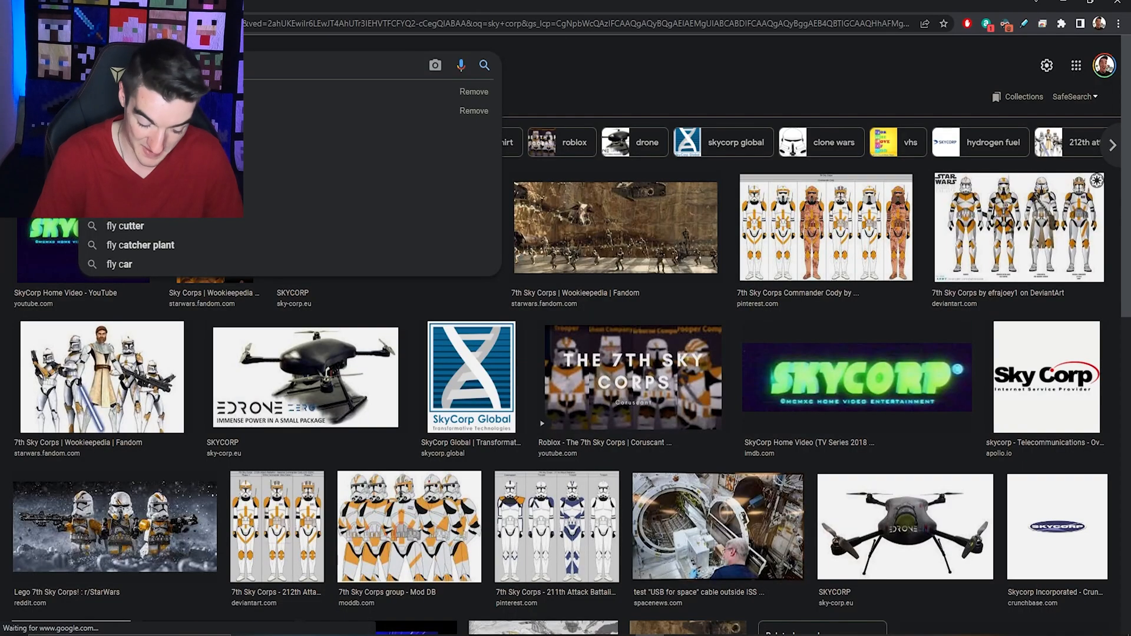
key(Return)
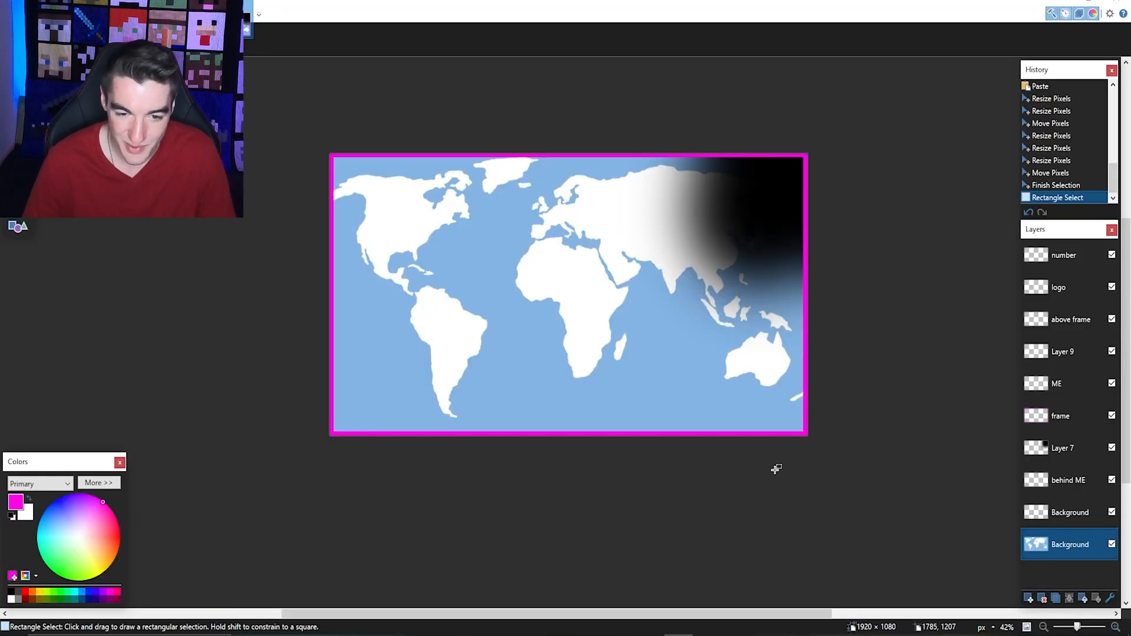
Select the map's blue ocean in paint.net with the Magic Wand and copy it.
drag(776, 469, 758, 499)
key(s)
key(s)
key(s)
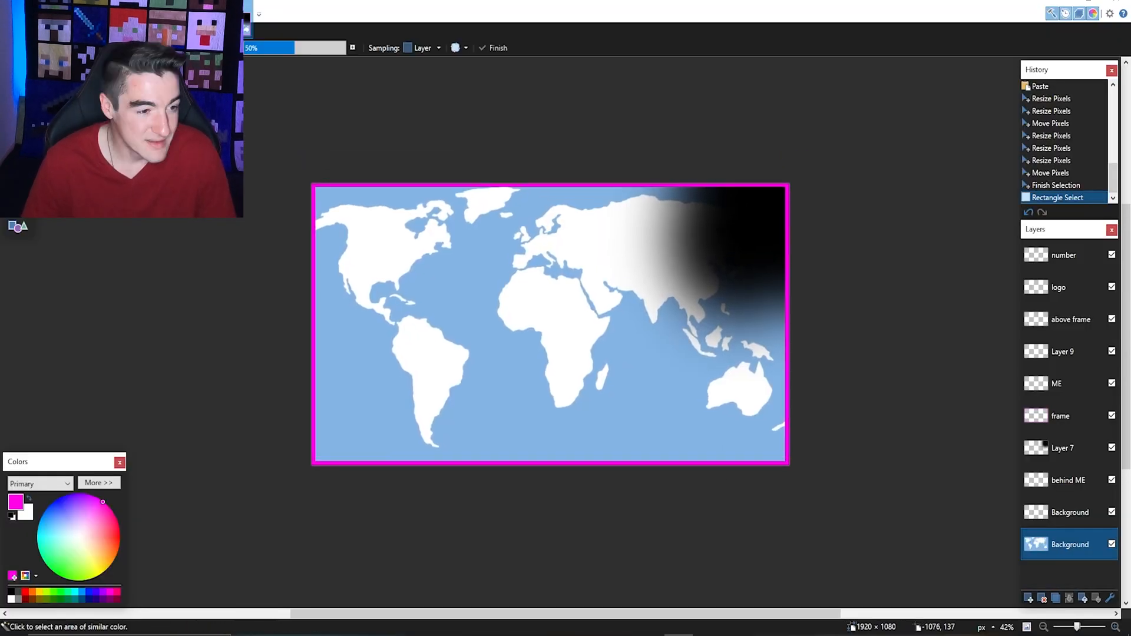
click(366, 383)
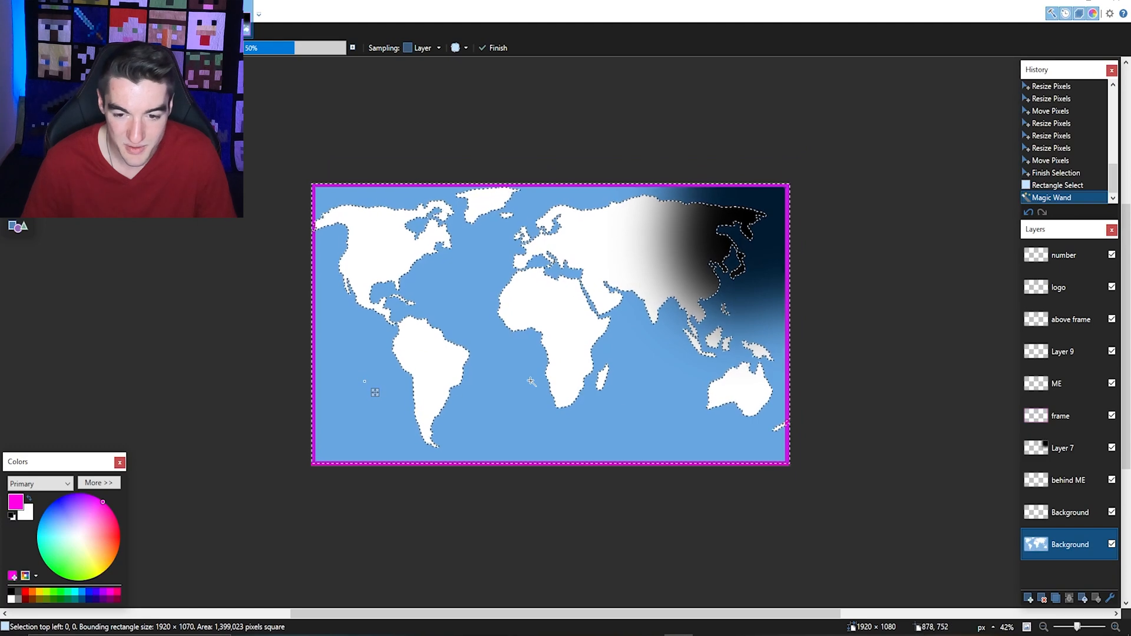
key(ctrl+c)
Paste the copied ocean onto the upper Background layer and clear the selection.
click(1084, 516)
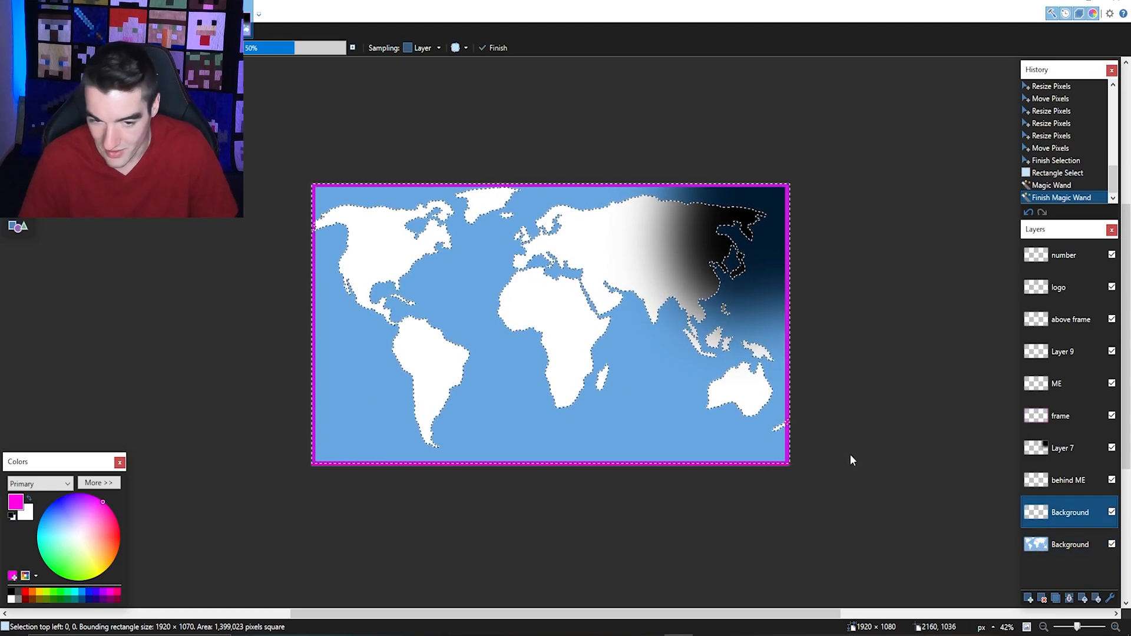
key(ctrl+v)
key(s)
key(ctrl+d)
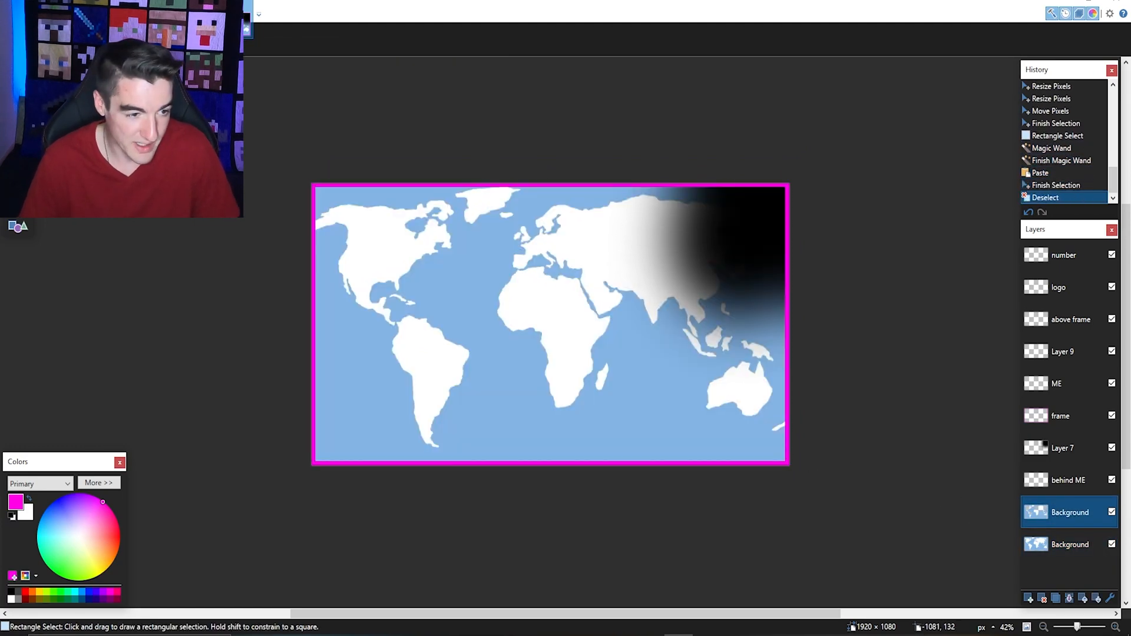
Select the ocean on the upper Background layer and fill it with a diagonal gradient from light blue at the lower left to deep blue.
click(11, 133)
click(365, 395)
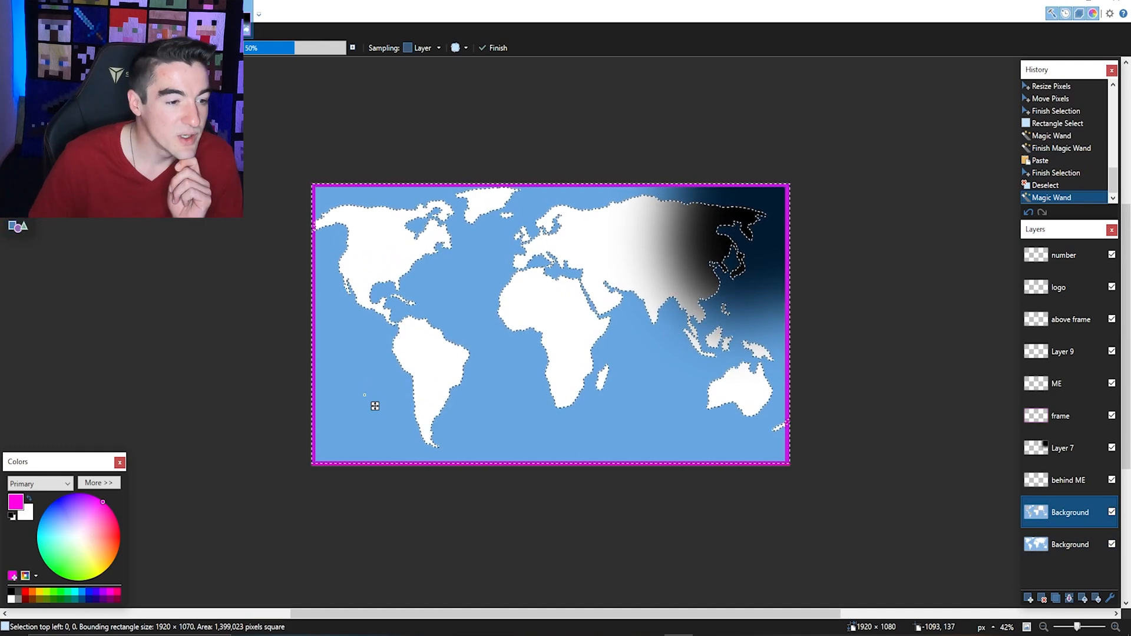
click(25, 149)
click(44, 520)
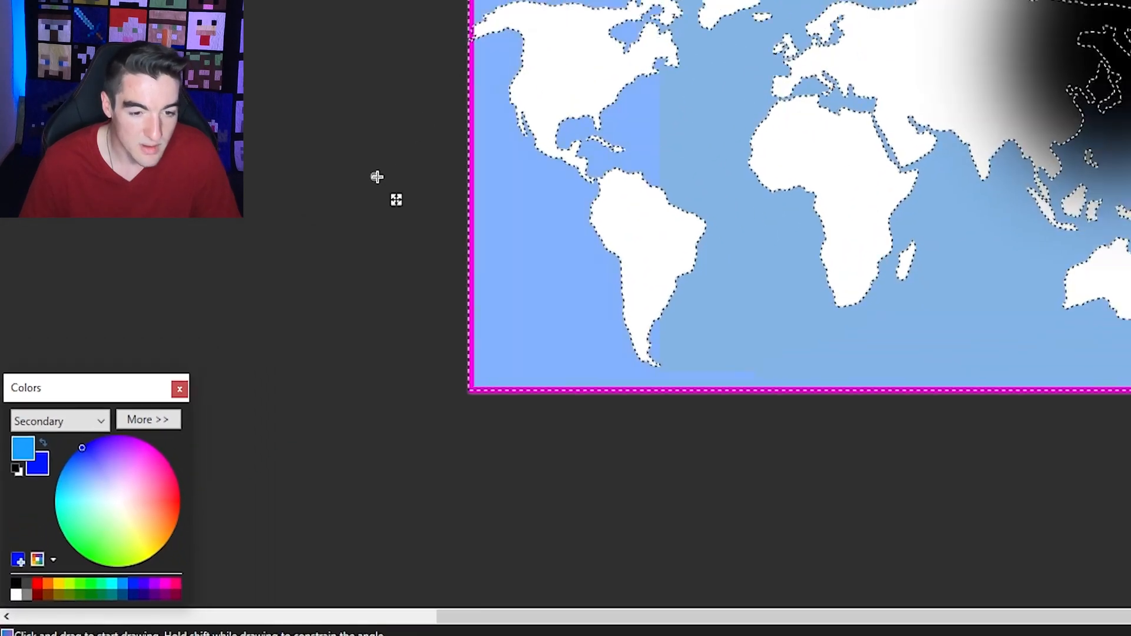
drag(250, 321, 750, 341)
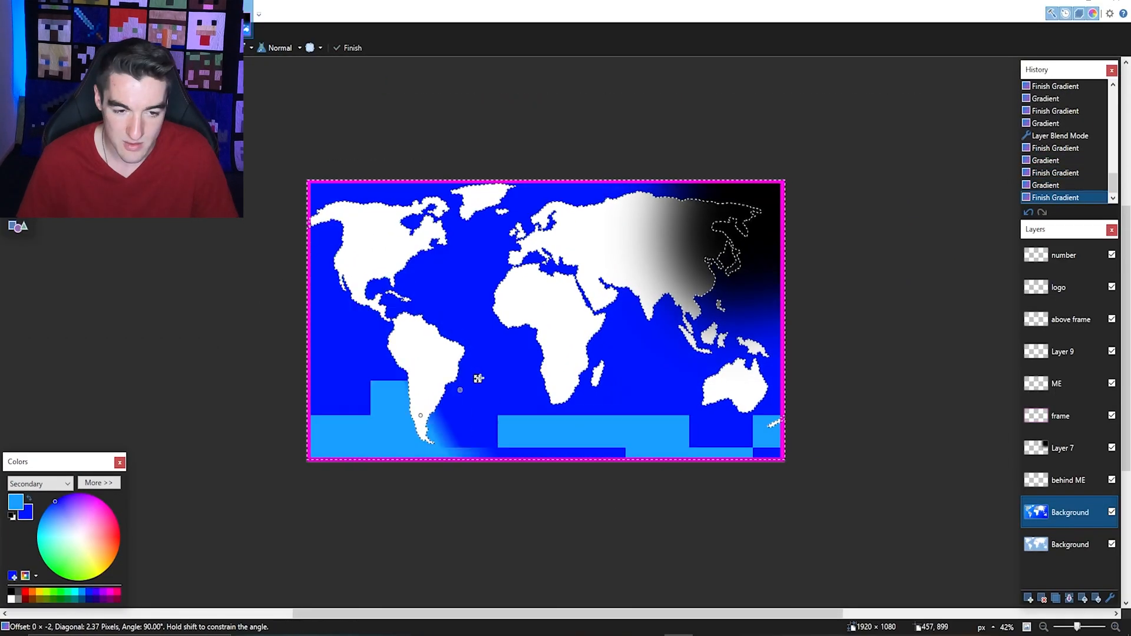
drag(648, 247, 691, 205)
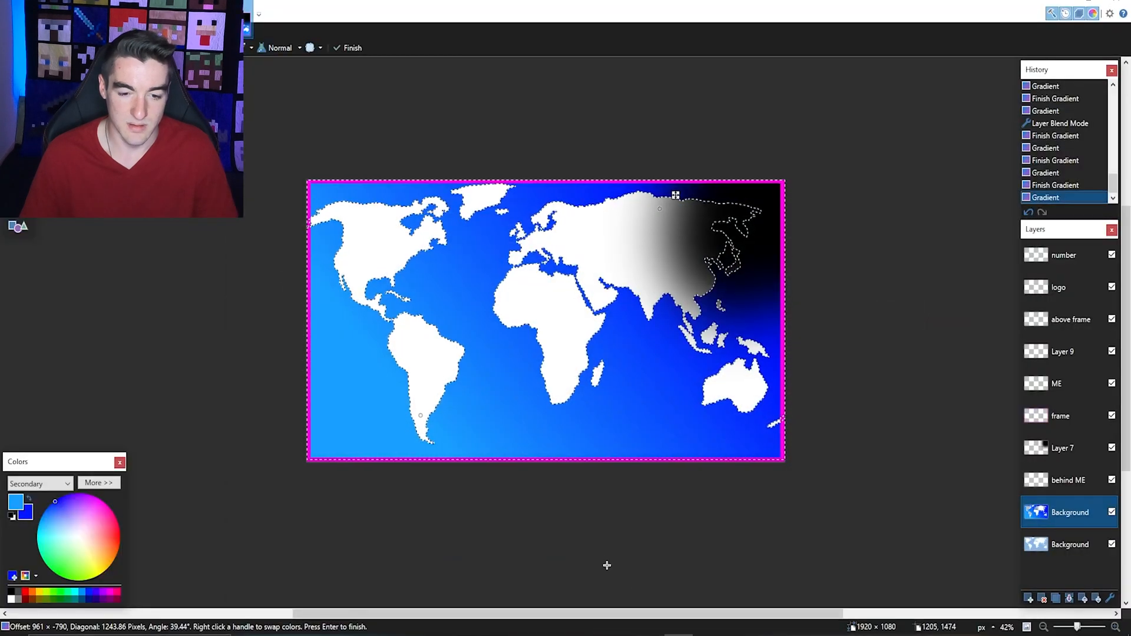
Expand the color settings and lighten the ocean gradient's blues, using 19DDFF as the primary color.
click(99, 482)
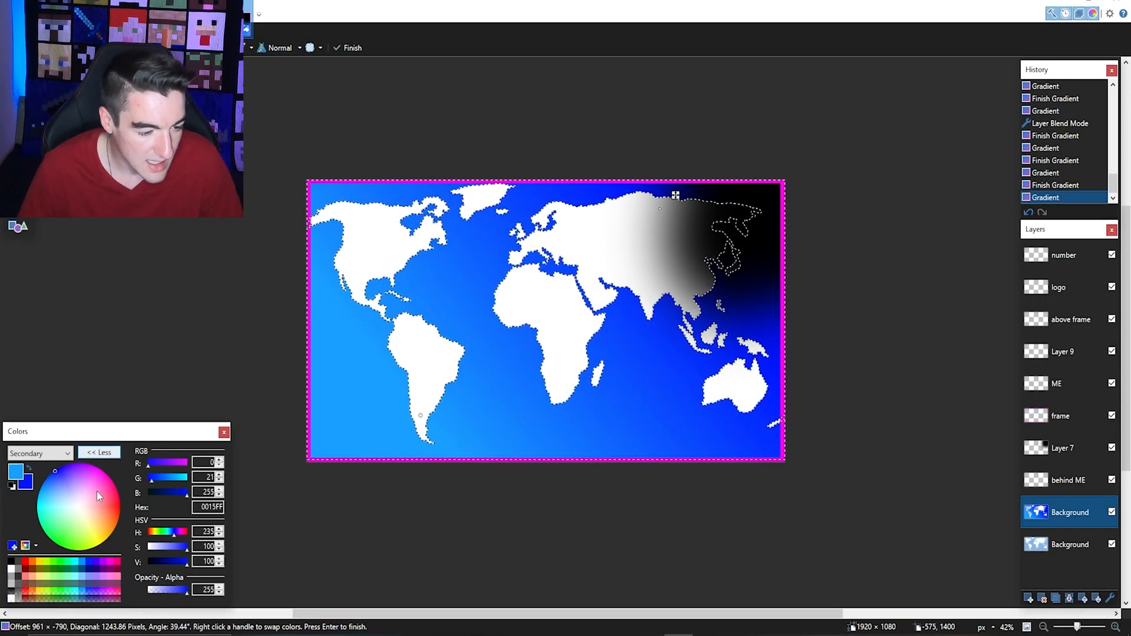
click(182, 483)
drag(263, 292, 279, 292)
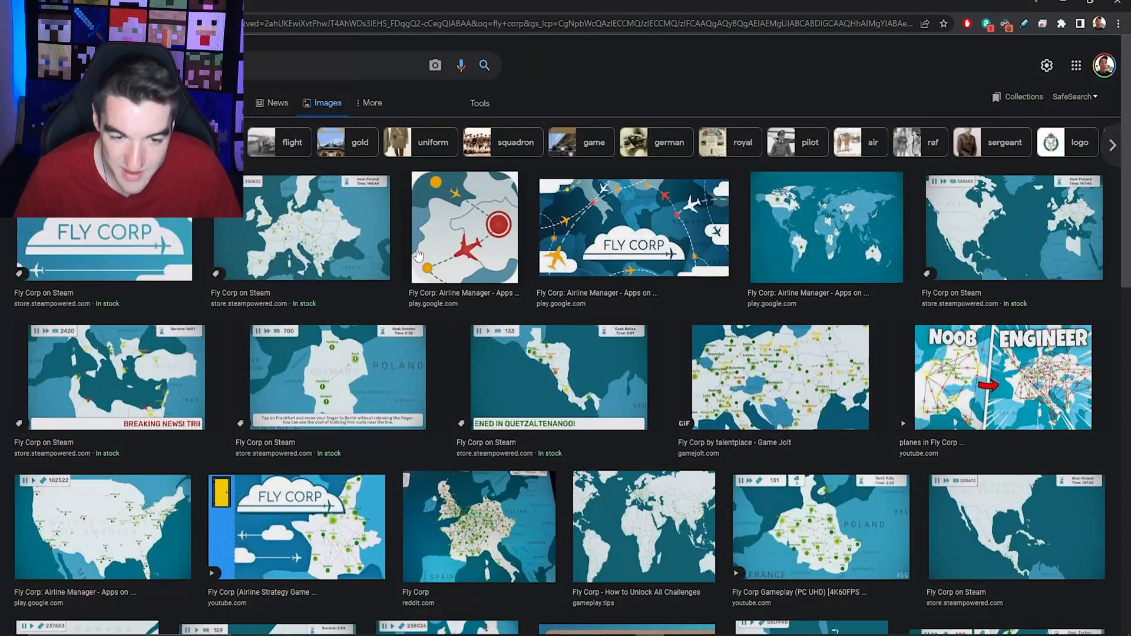
Search Google Images for "wave texture", limit the results to large images, and open the green-blue sea wave texture.
click(159, 65)
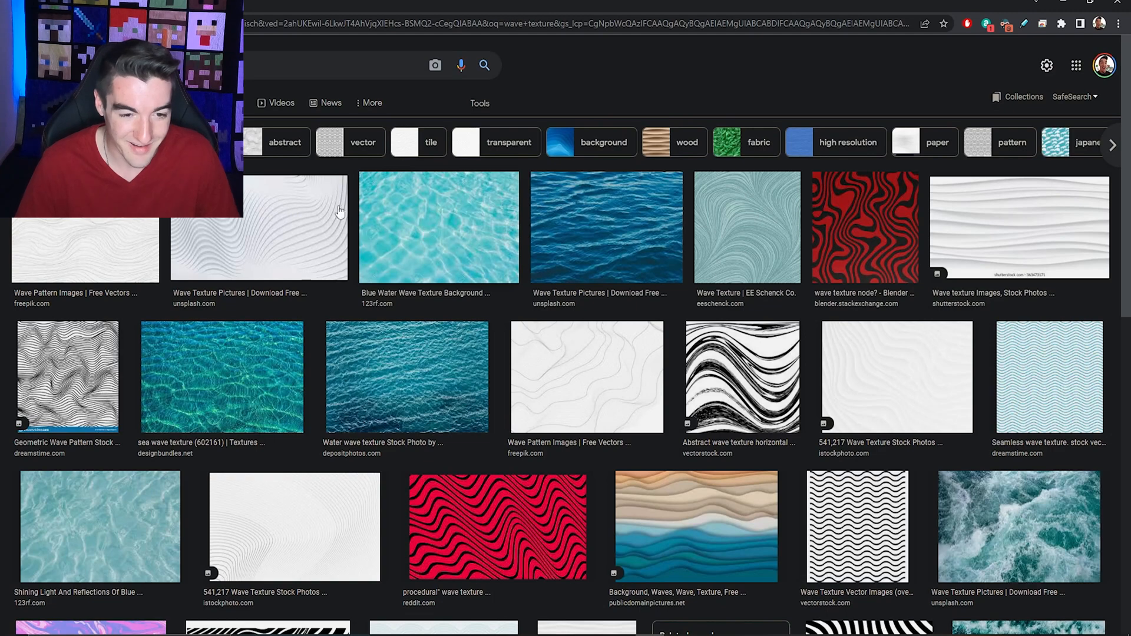
click(478, 103)
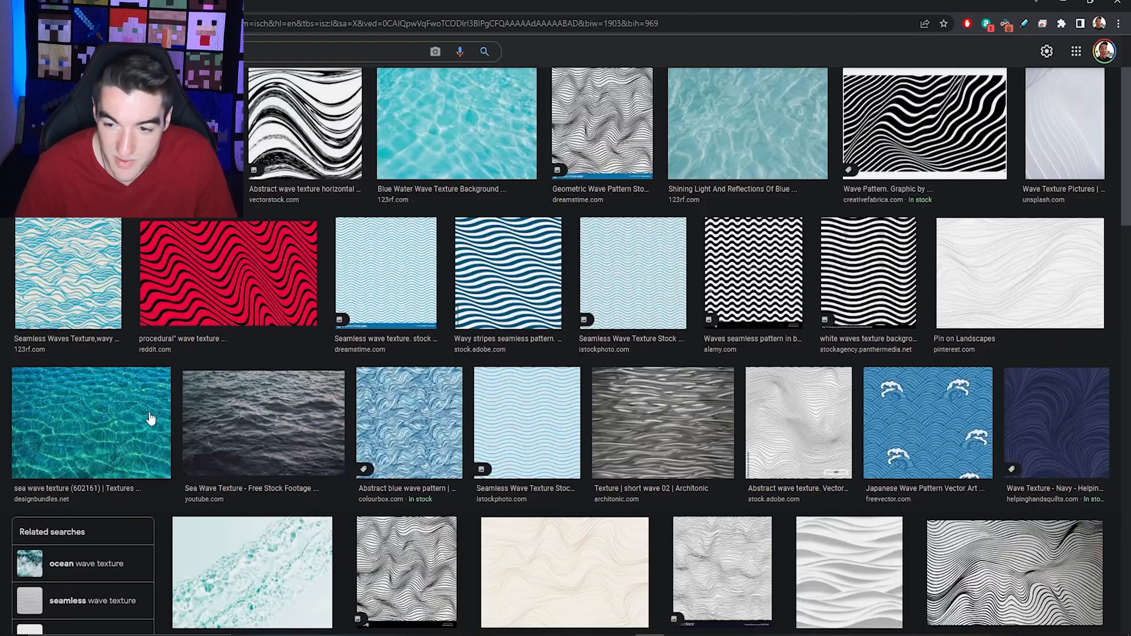
click(104, 417)
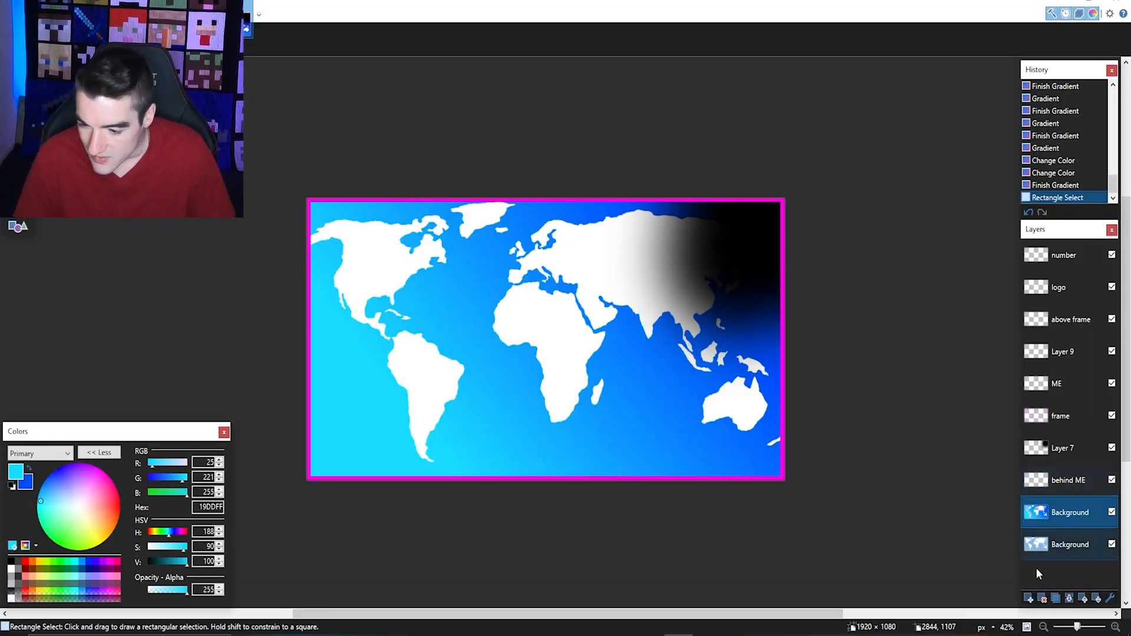
Paste the sea wave texture onto a new layer above the gradient map and enlarge it to cover the canvas.
click(1028, 598)
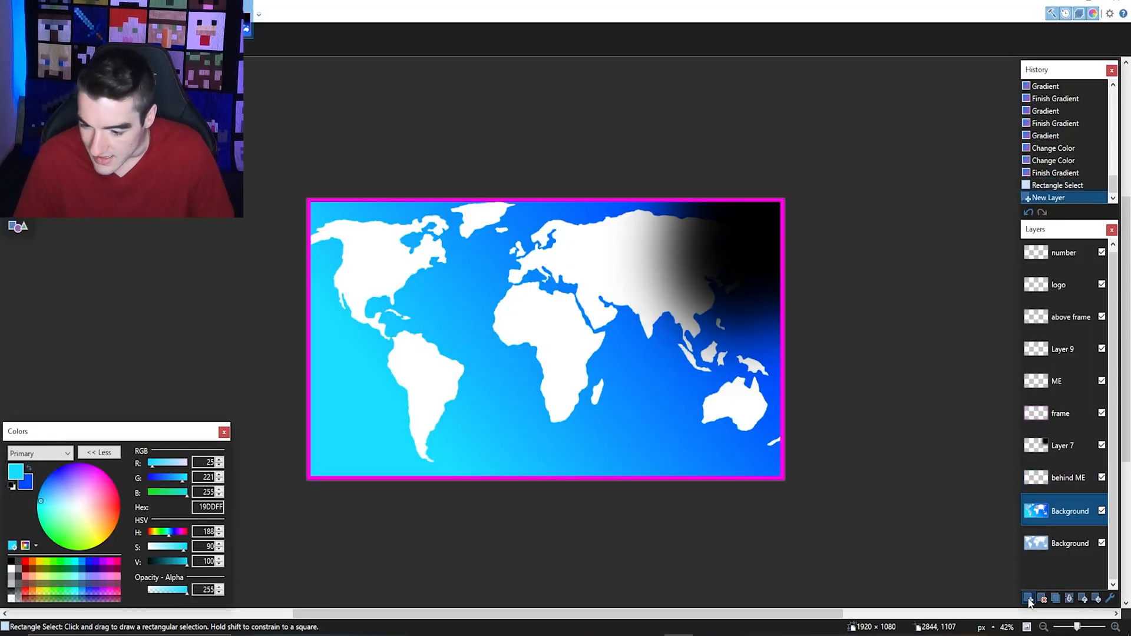
key(ctrl+v)
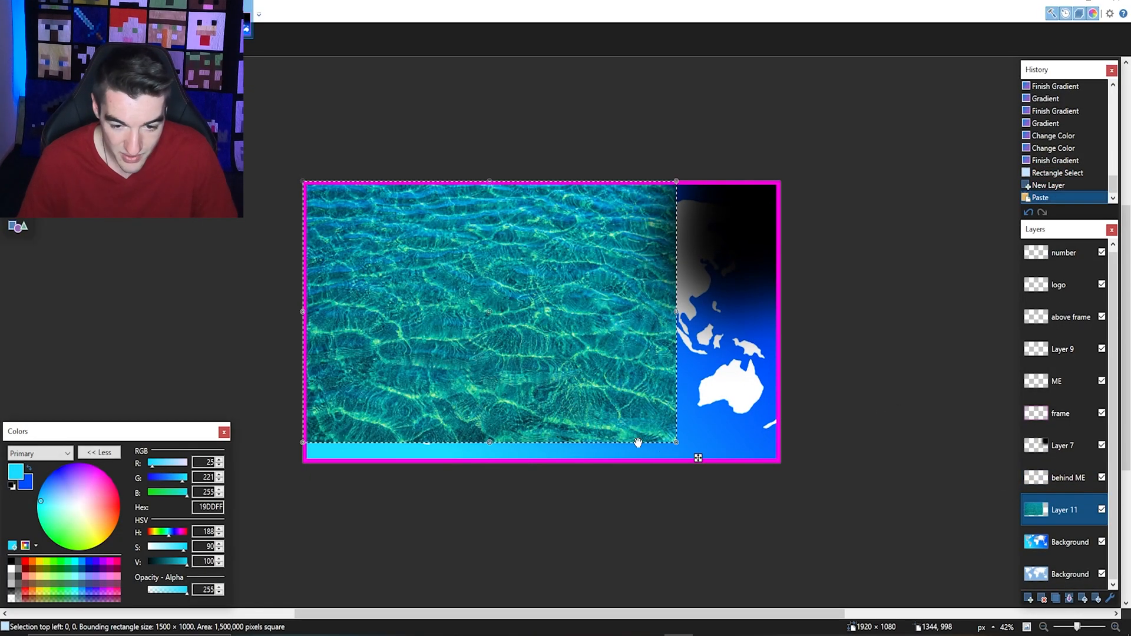
drag(676, 446, 786, 464)
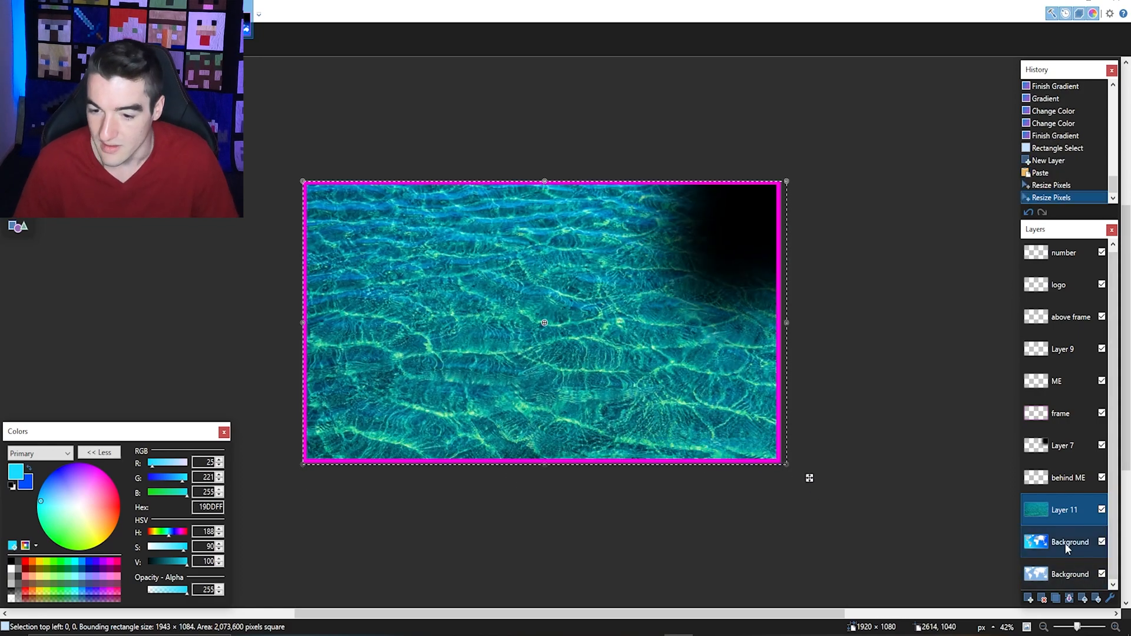
Move the gradient Background layer above Layer 11, deselect, and select its ocean area with the Magic Wand.
drag(1067, 546, 1078, 507)
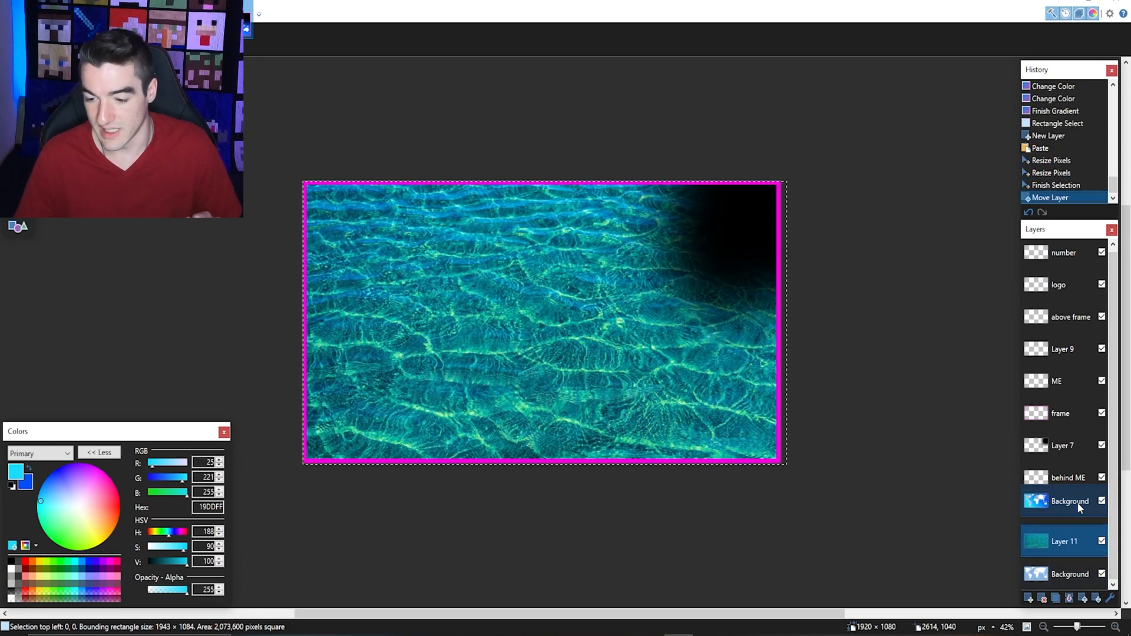
click(878, 457)
key(ctrl+d)
key(s)
key(s)
key(s)
click(512, 387)
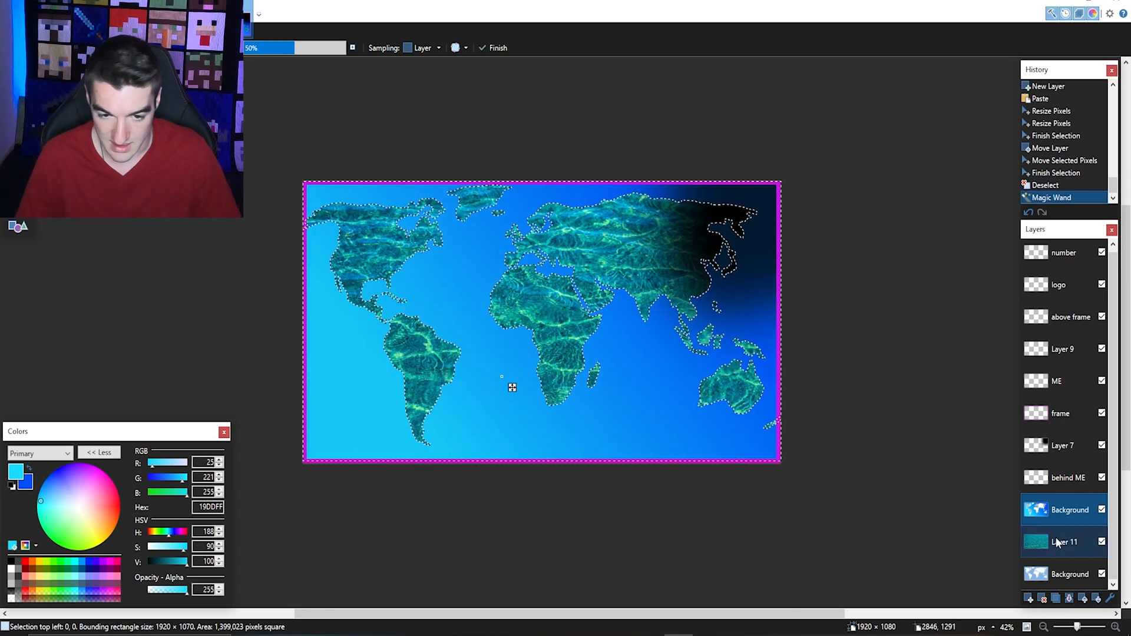
Invert the selection, move Layer 11 above the gradient layer, and erase the continent areas from the water texture.
key(ctrl+i)
key(Delete)
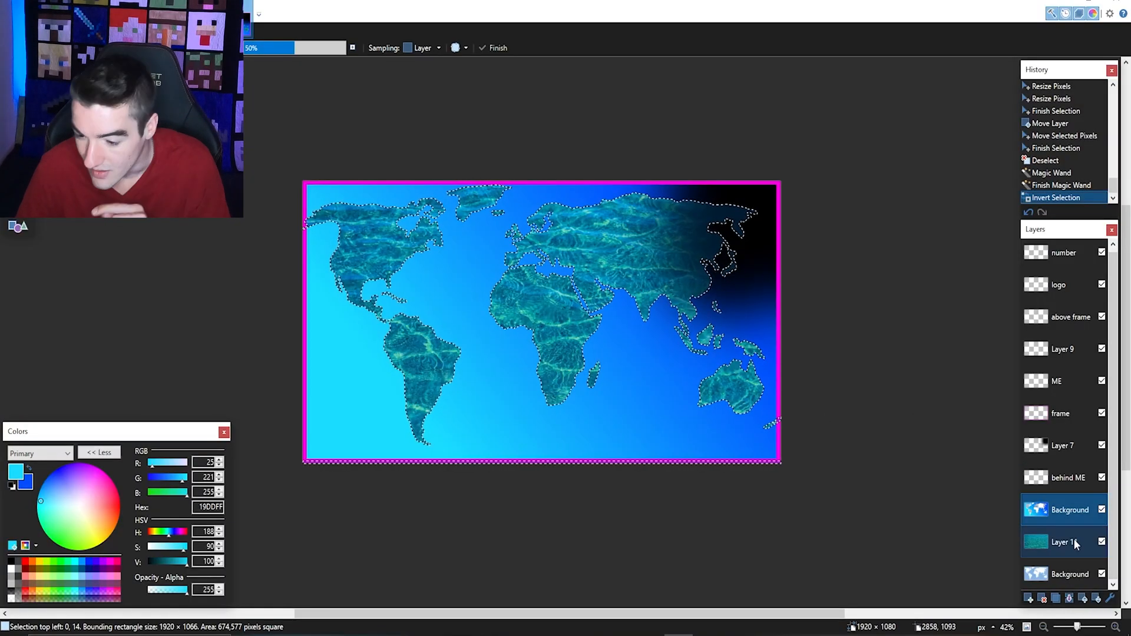
drag(1074, 548, 1068, 510)
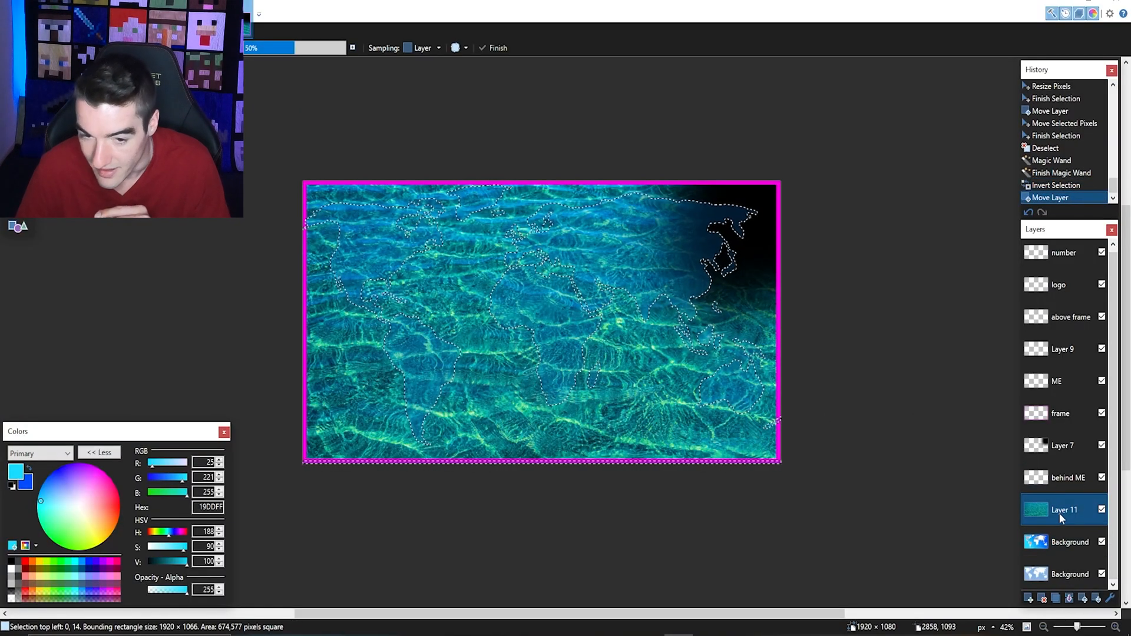
key(Delete)
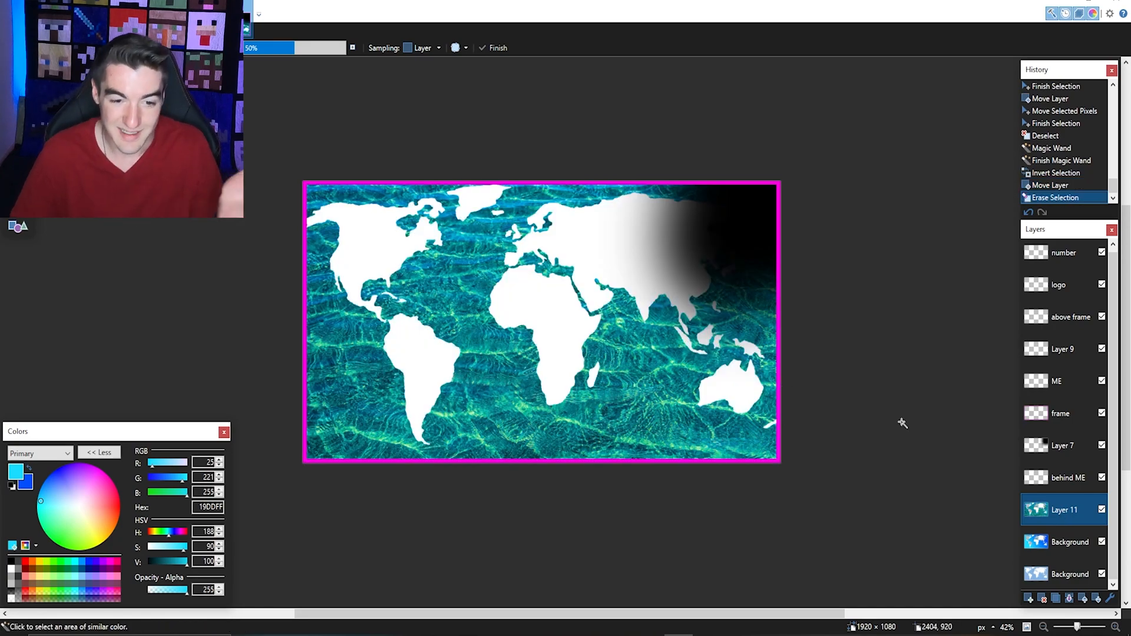
Compare blend modes in Layer 11's properties, keep Normal, and set the layer's opacity to 85.
double_click(1064, 510)
drag(557, 233, 887, 171)
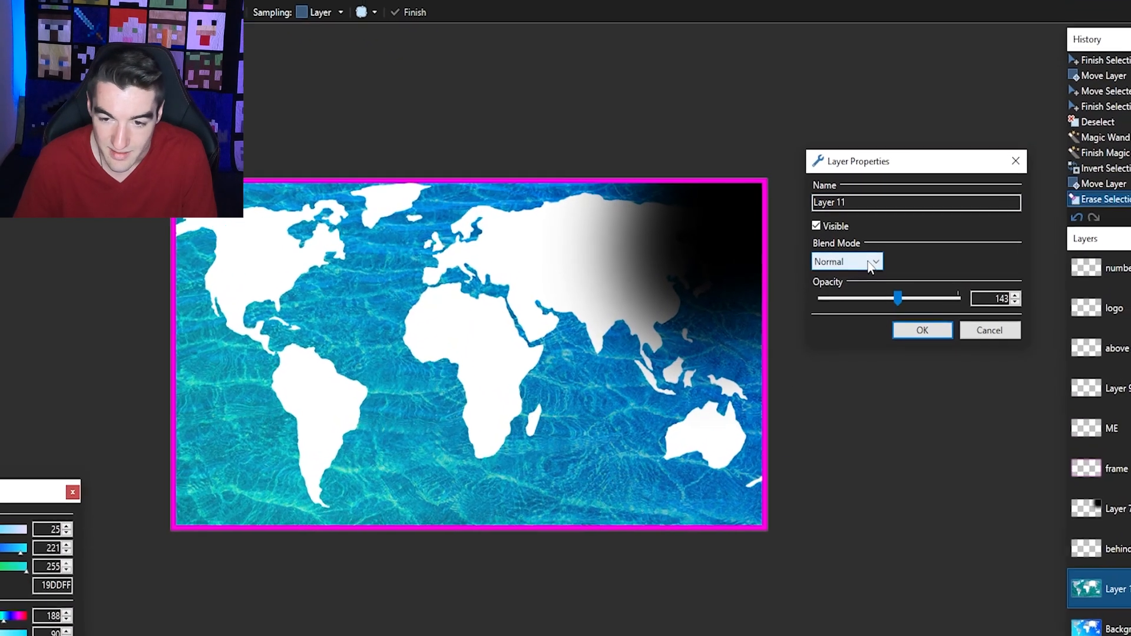
click(863, 248)
click(843, 269)
key(Down)
key(Down)
key(Down)
key(Down)
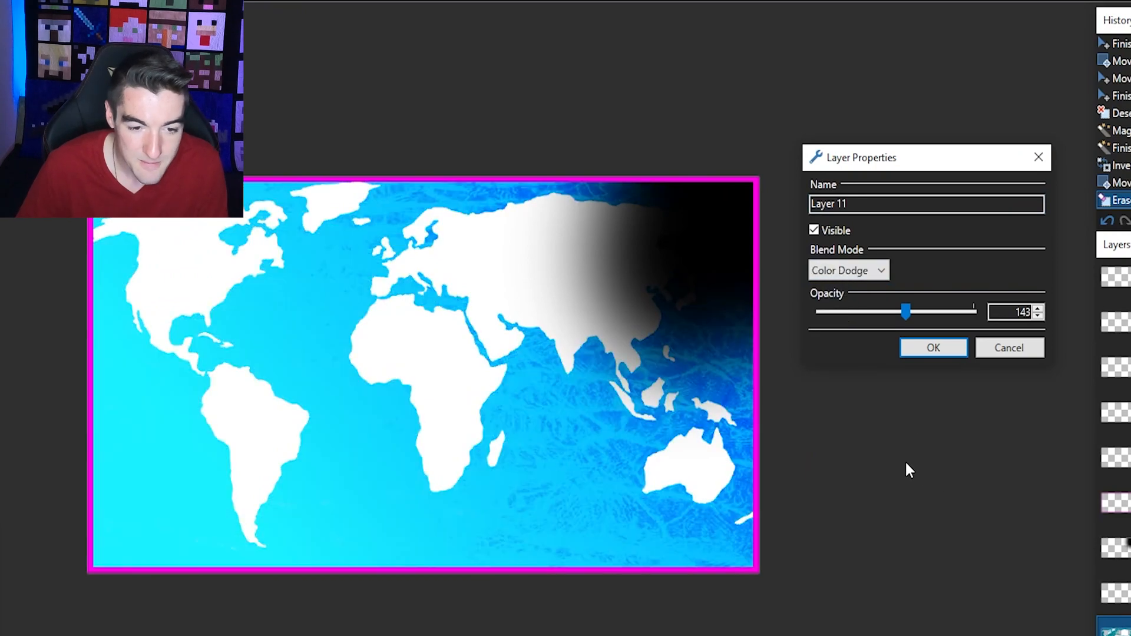
key(Down)
key(Down)
key(Down)
key(Down)
key(Down)
key(Down)
key(Down)
key(Down)
key(Down)
key(Up)
key(Up)
key(Up)
key(Up)
key(Up)
key(Up)
key(Up)
key(Up)
key(Up)
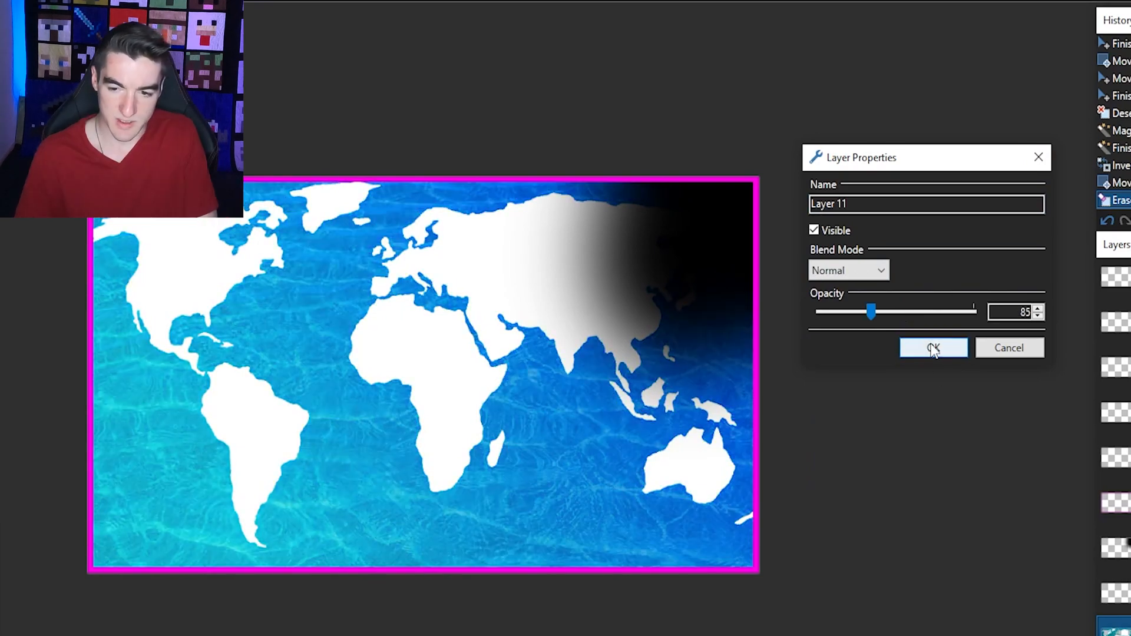
click(935, 349)
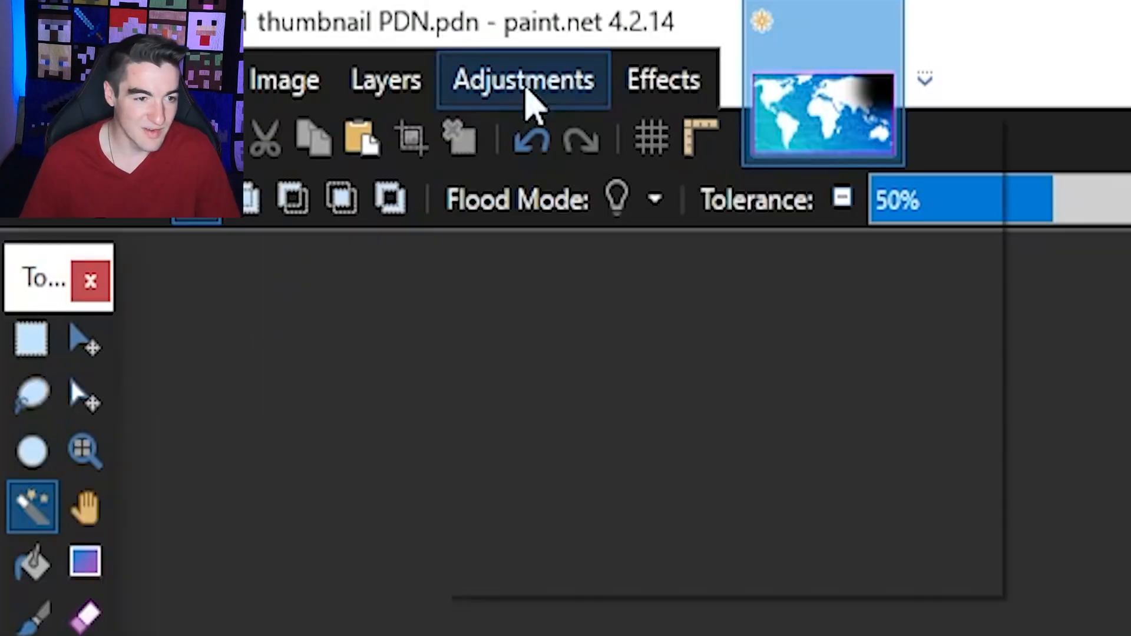
Shift the water texture on Layer 11 toward green with the Hue / Saturation adjustment.
click(526, 98)
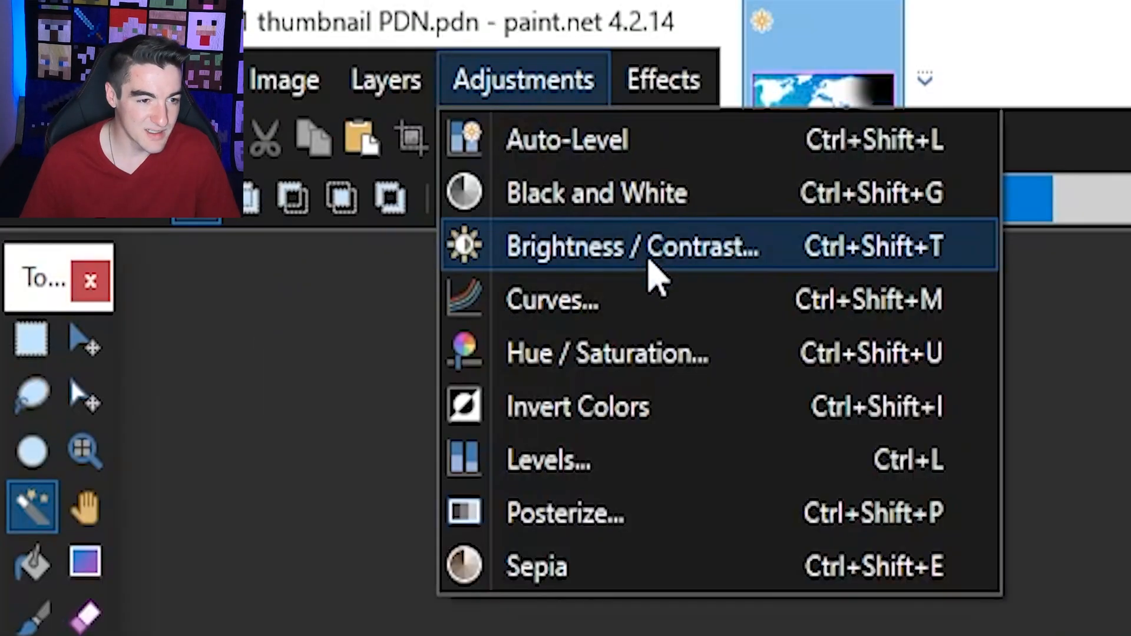
click(583, 414)
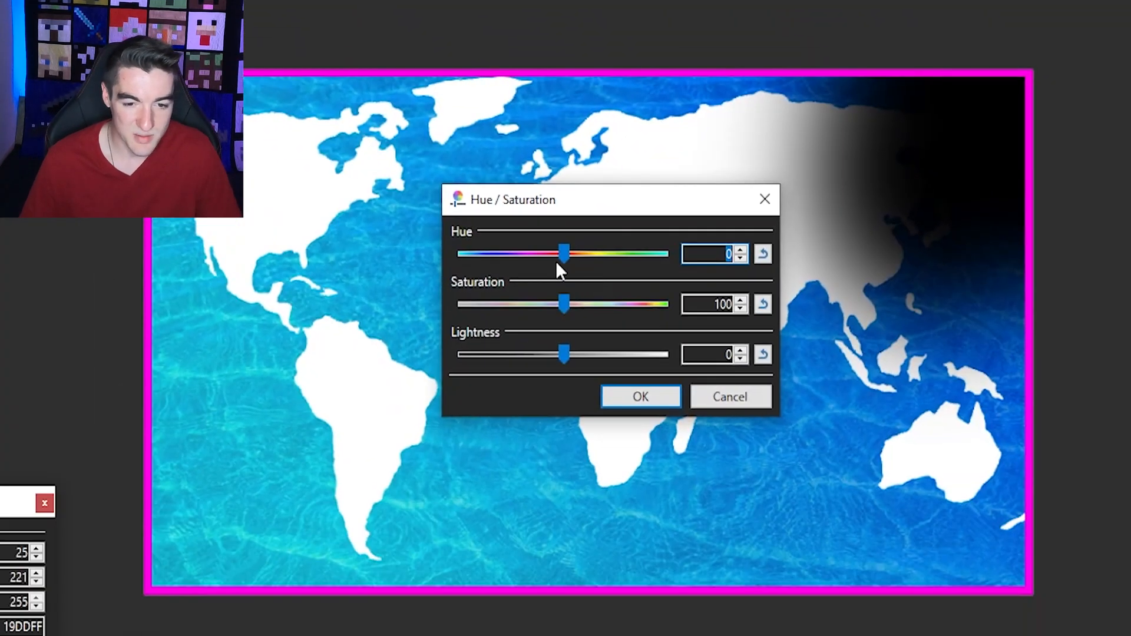
drag(593, 202, 691, 369)
drag(660, 422, 630, 427)
click(724, 567)
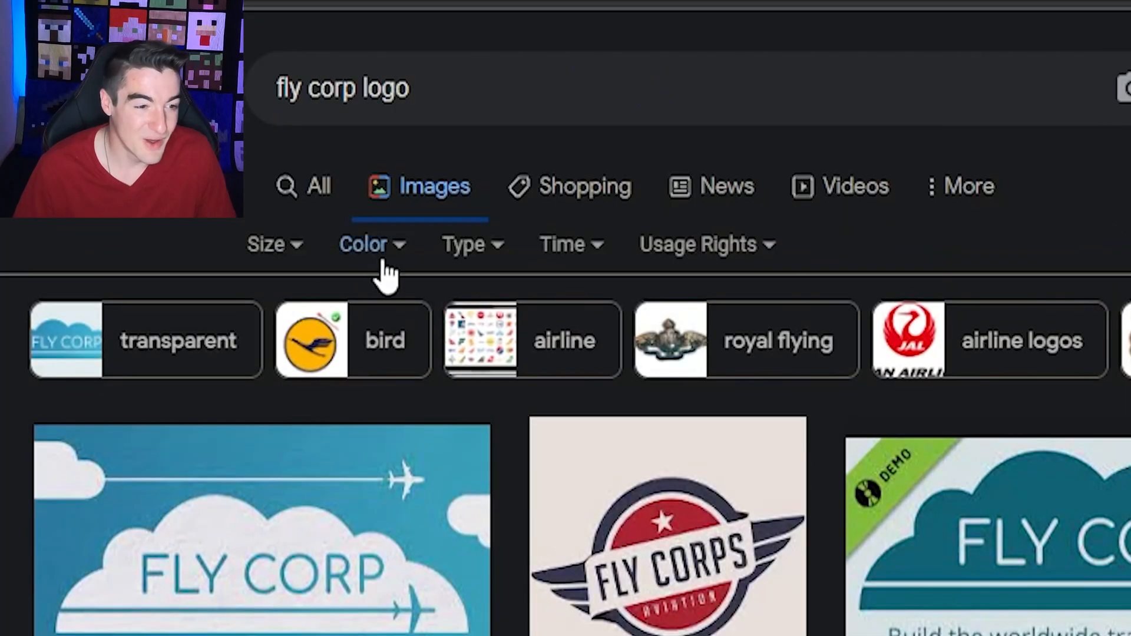
In Google Images, limit the "fly corp logo" results to transparent images and copy the blue cloud Fly Corp logo.
click(372, 244)
click(405, 401)
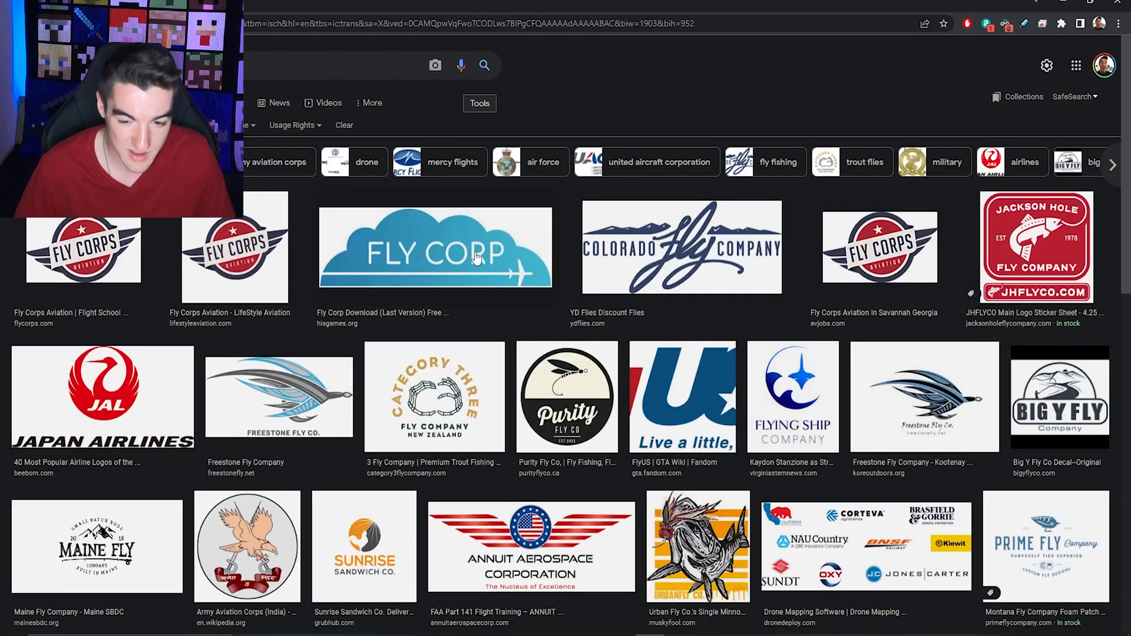
click(477, 259)
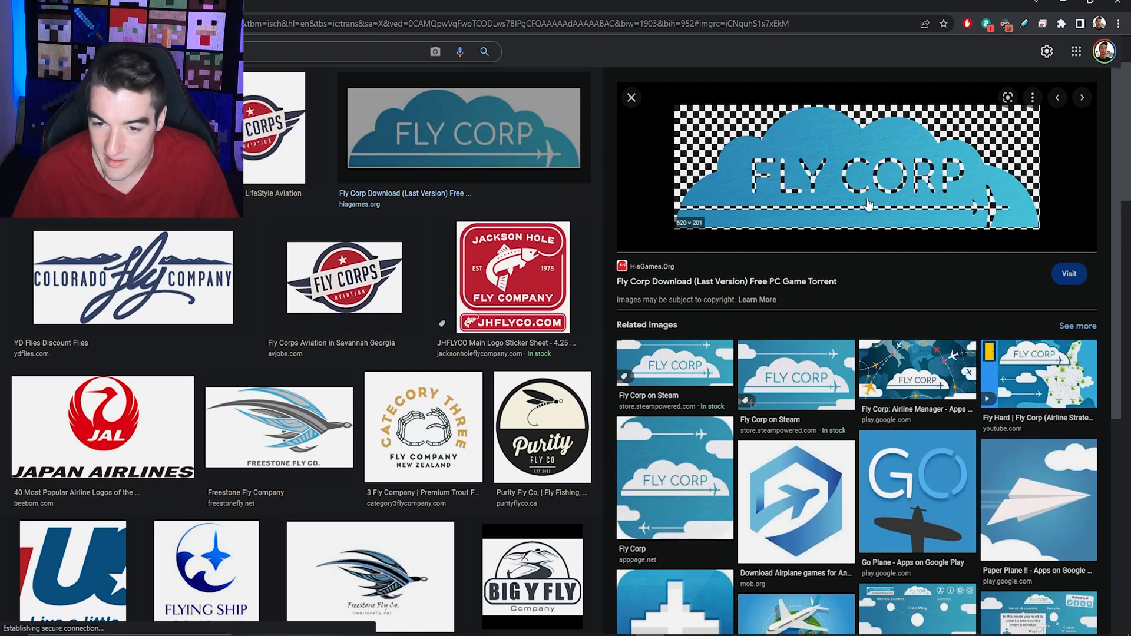
right_click(852, 188)
click(878, 348)
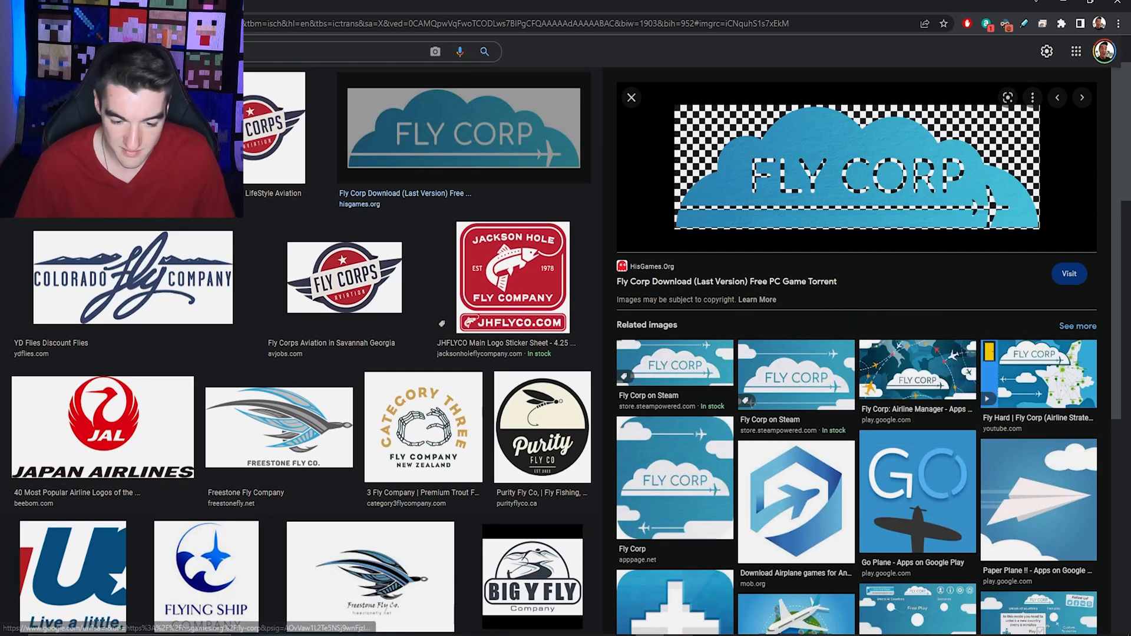
Switch back to paint.net, paste the logo onto the number layer, and enlarge it to about 1365 × 442 px in the canvas's lower-right corner.
key(alt+Tab)
scroll(735, 312, right, 2)
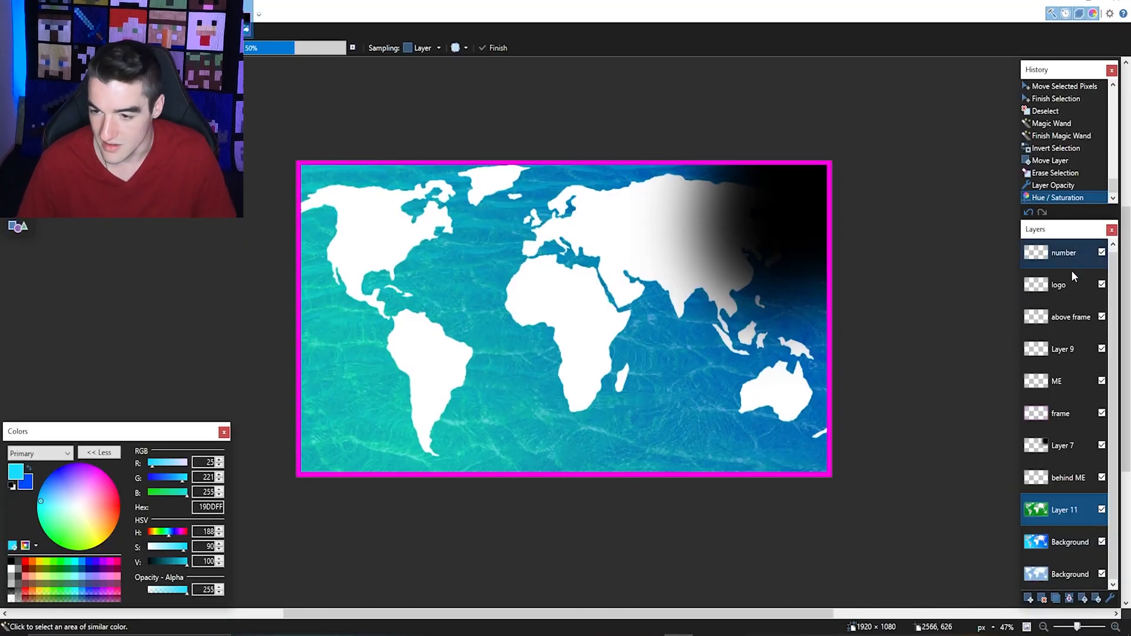
click(1065, 252)
drag(871, 302, 858, 313)
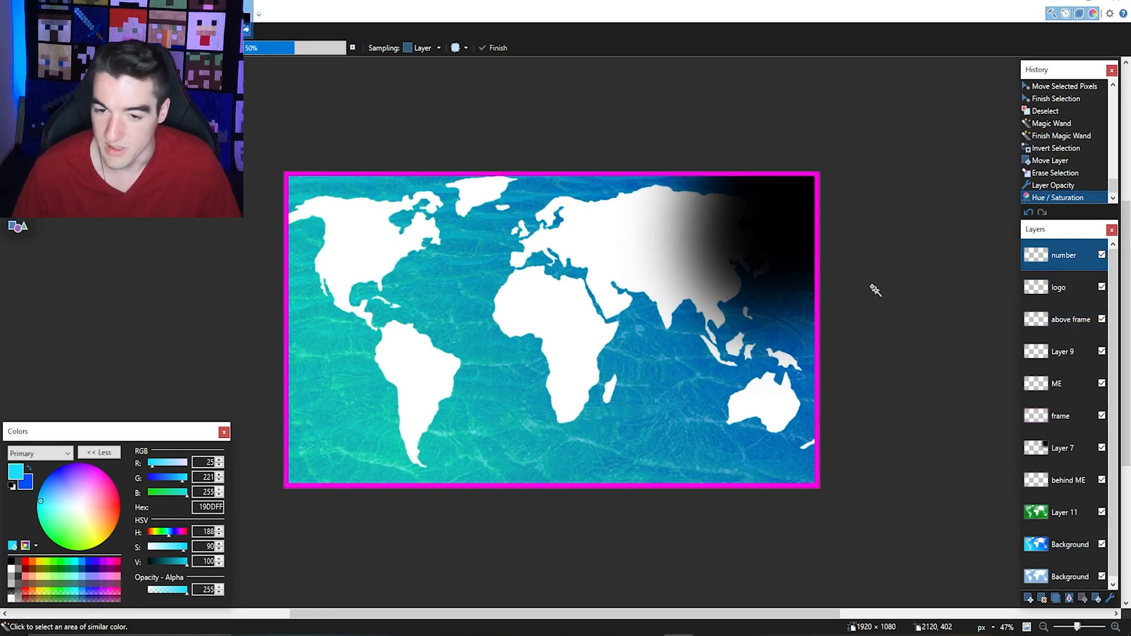
key(ctrl+v)
drag(387, 217, 394, 471)
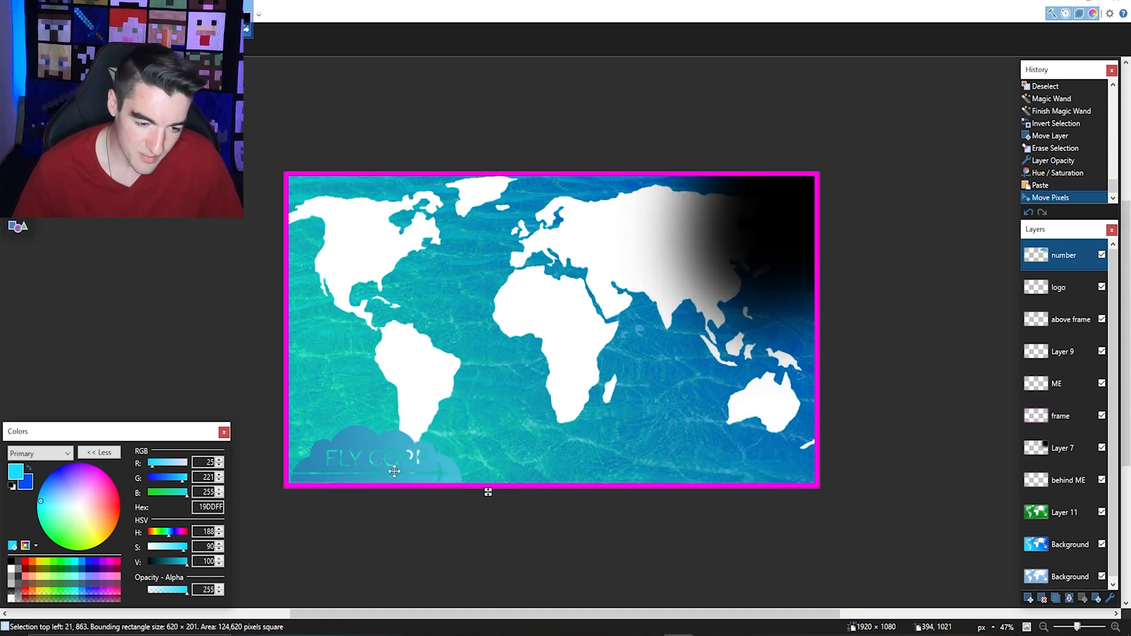
drag(461, 426, 533, 401)
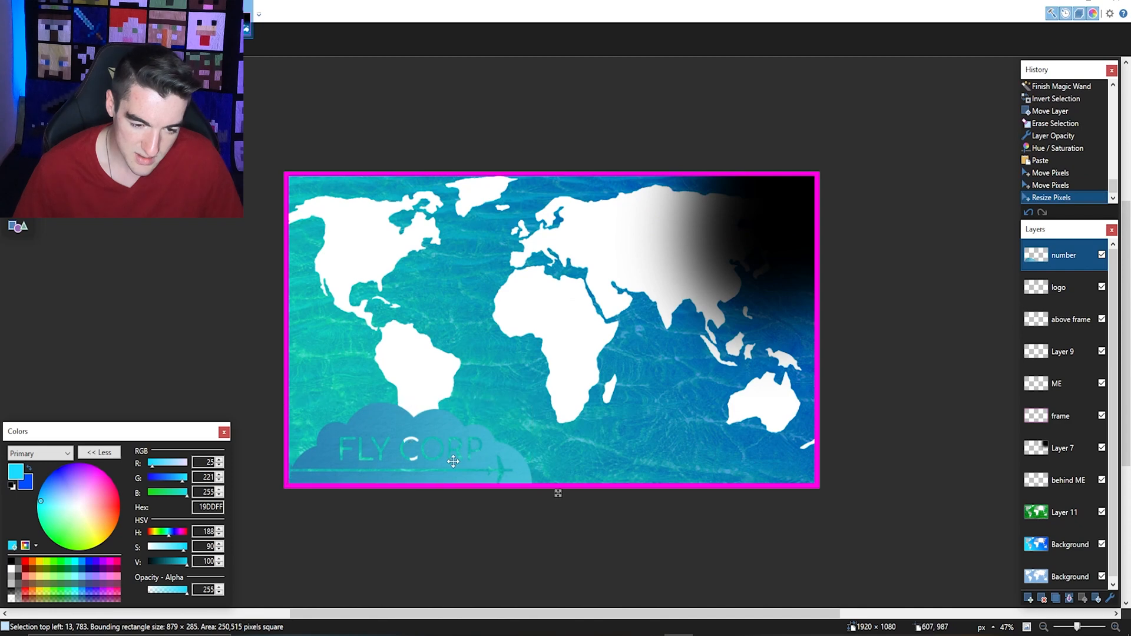
drag(453, 462, 453, 460)
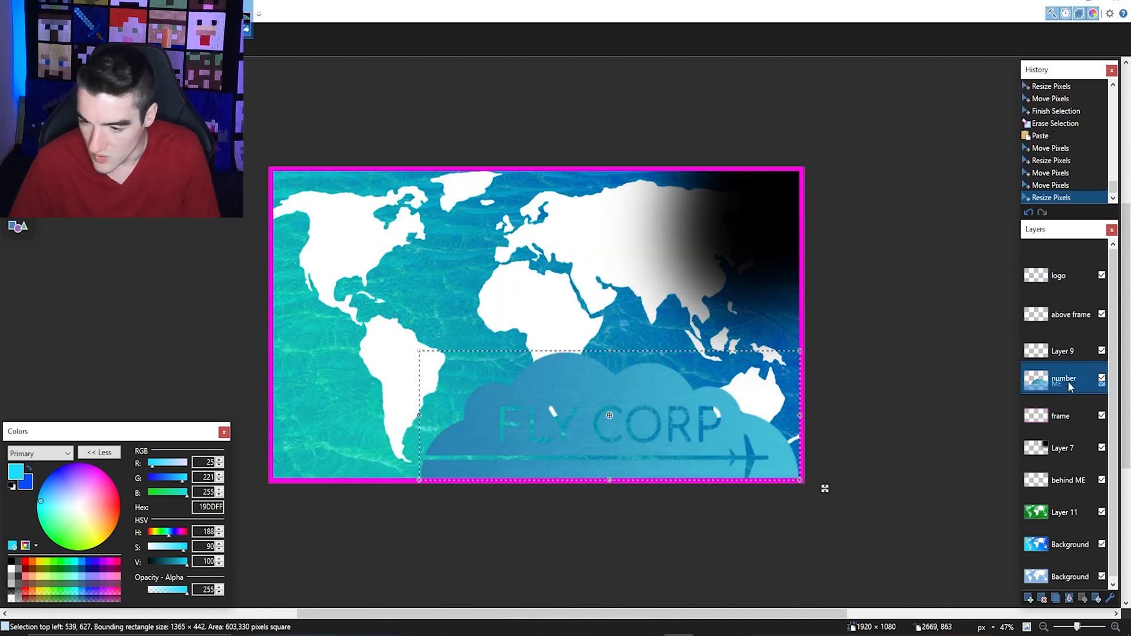
Move the number layer directly below the frame layer and duplicate it.
key(ctrl+Page_Down)
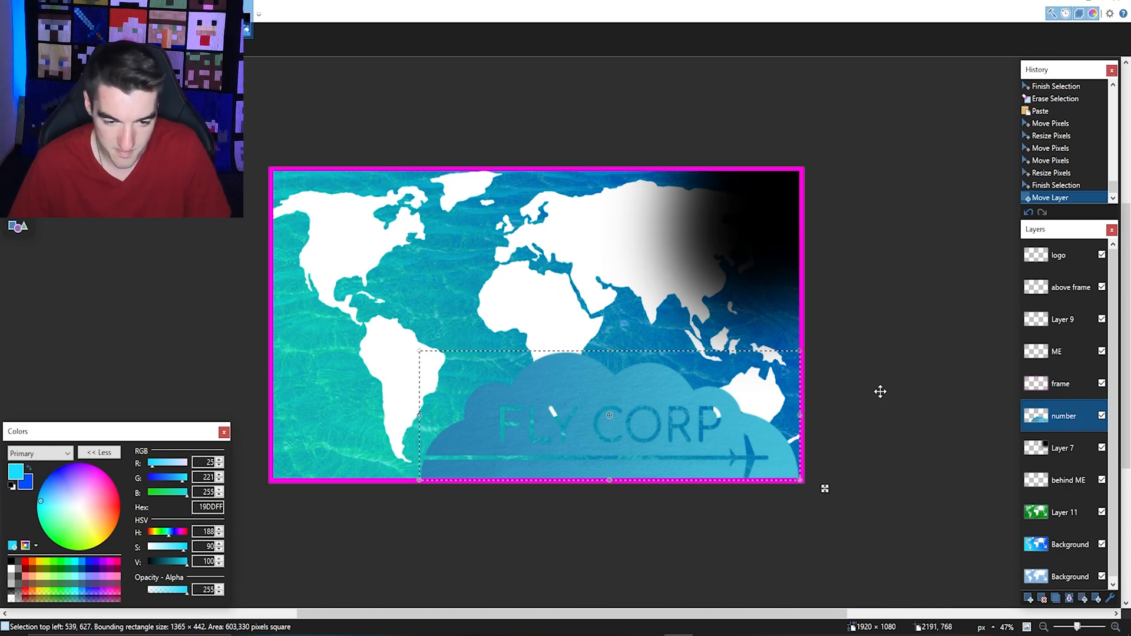
key(ctrl+shift+d)
Compare blend modes on the upper copy of the logo layer and apply Color Dodge at full opacity.
double_click(1065, 417)
click(512, 307)
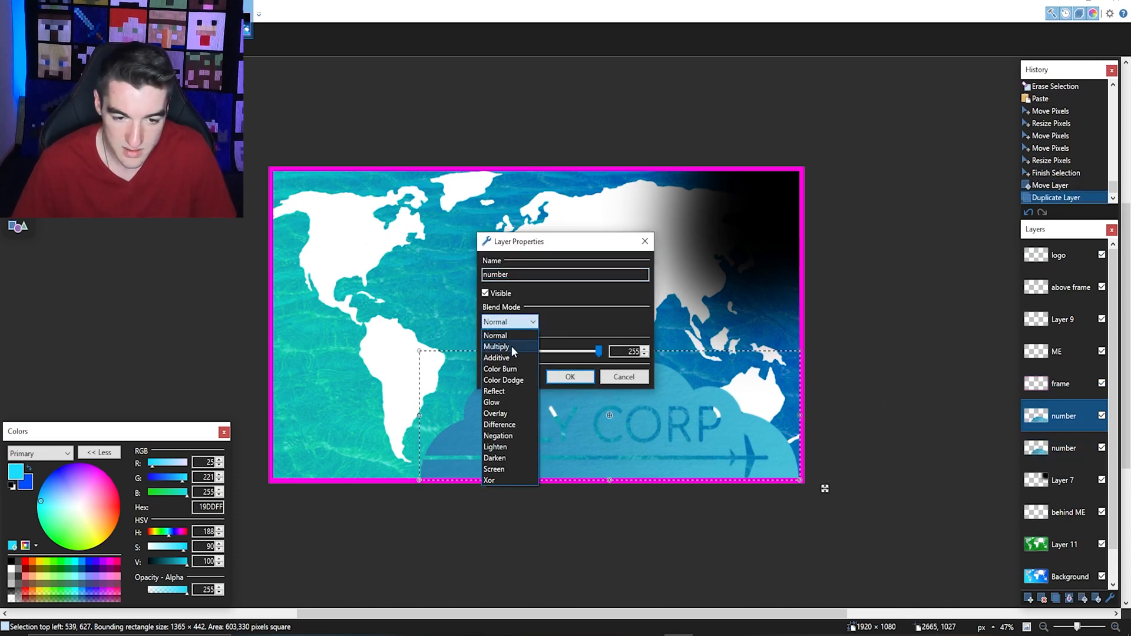
click(511, 337)
drag(570, 239, 632, 135)
key(Down)
key(Up)
key(Down)
key(Down)
key(Down)
key(Down)
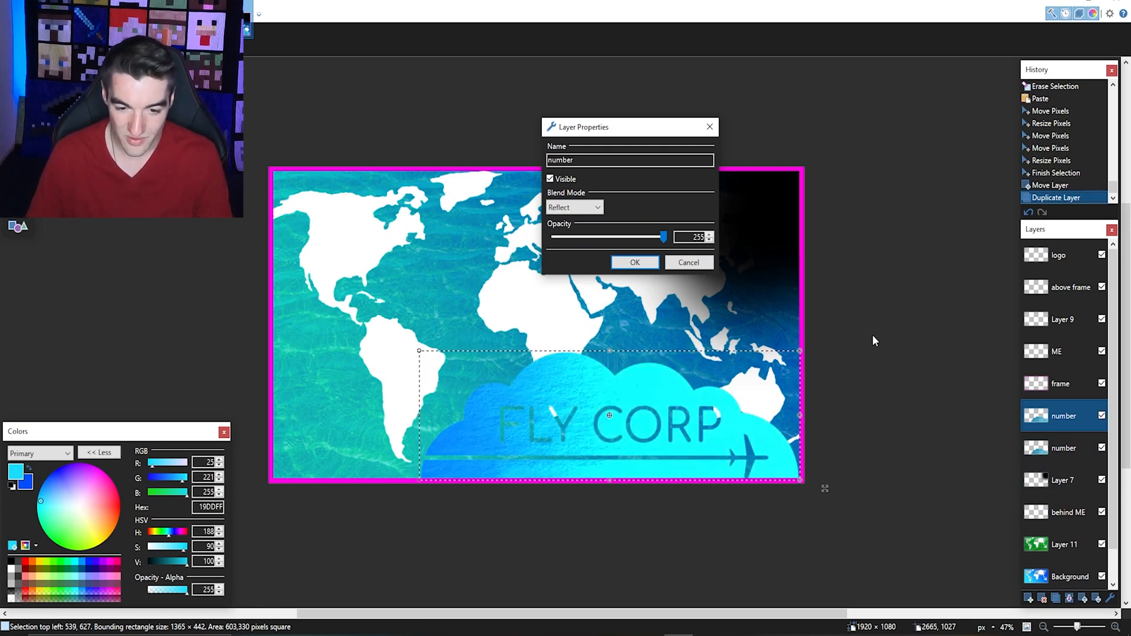
key(Down)
key(Down)
key(Down)
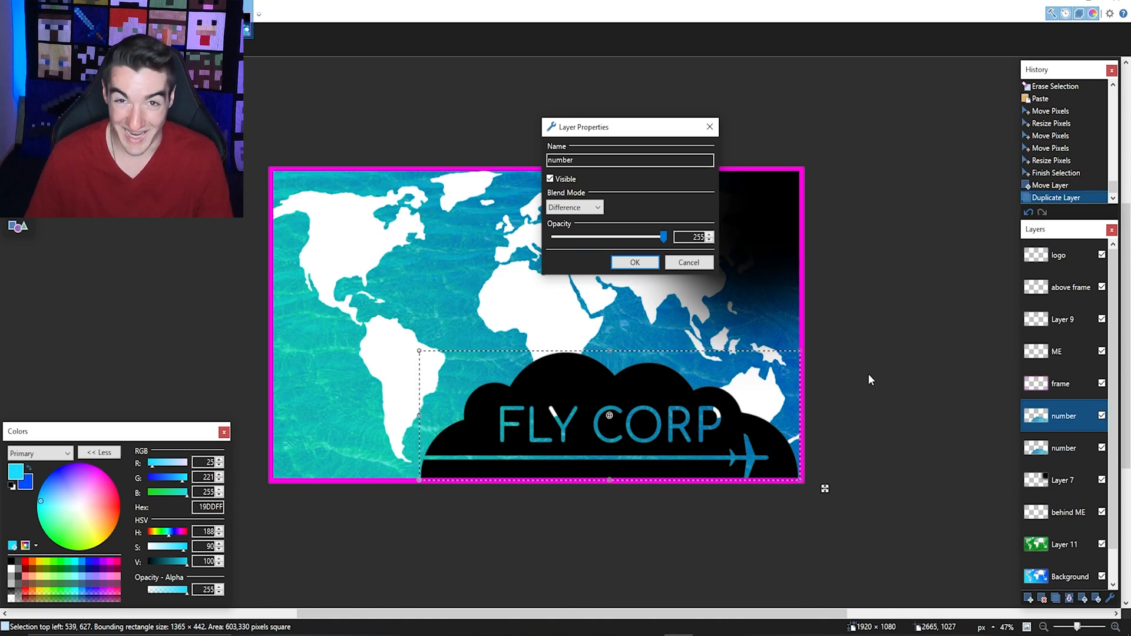
key(Up)
key(Up)
key(Up)
key(Up)
key(Up)
key(Up)
key(Up)
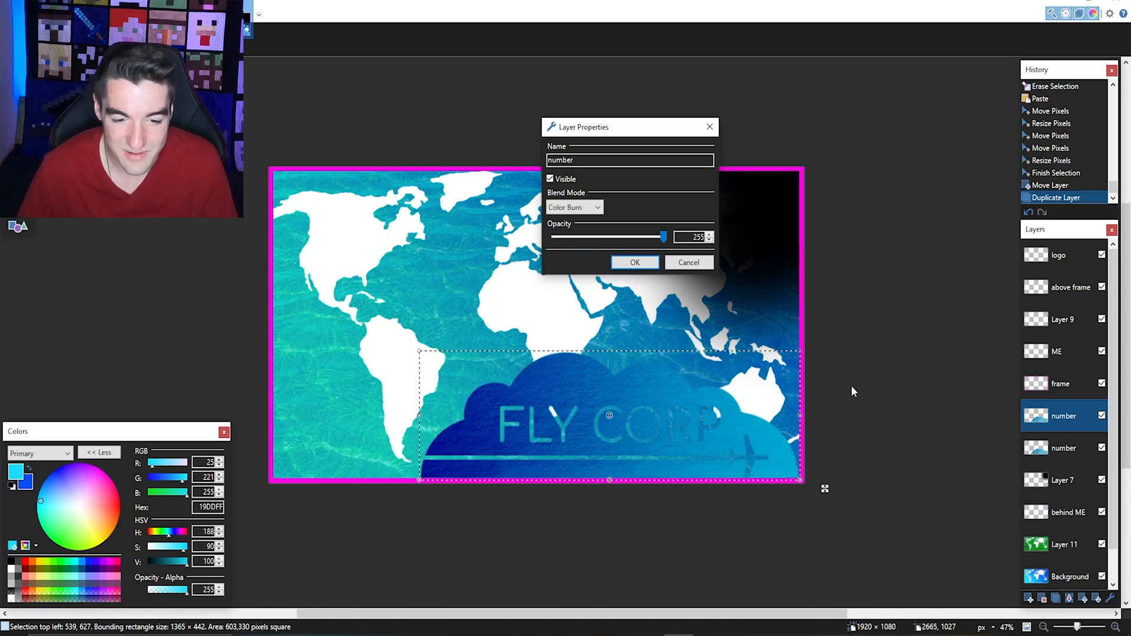
key(Down)
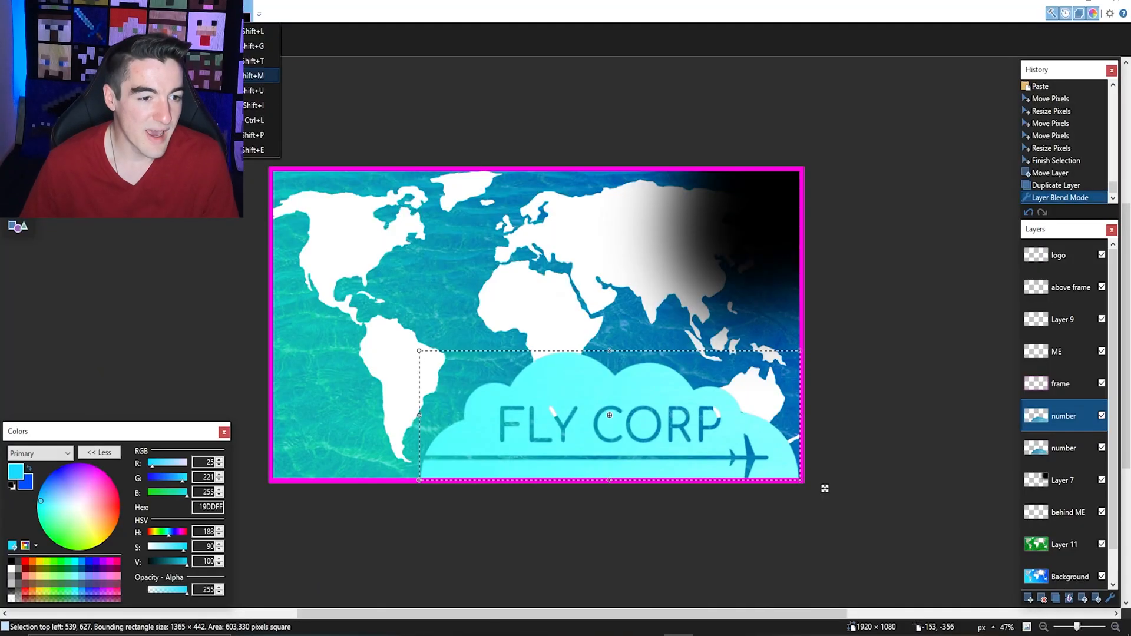
Raise the upper logo copy's saturation to 200 and shift its hue to orange so the cloud turns pale yellow.
click(194, 90)
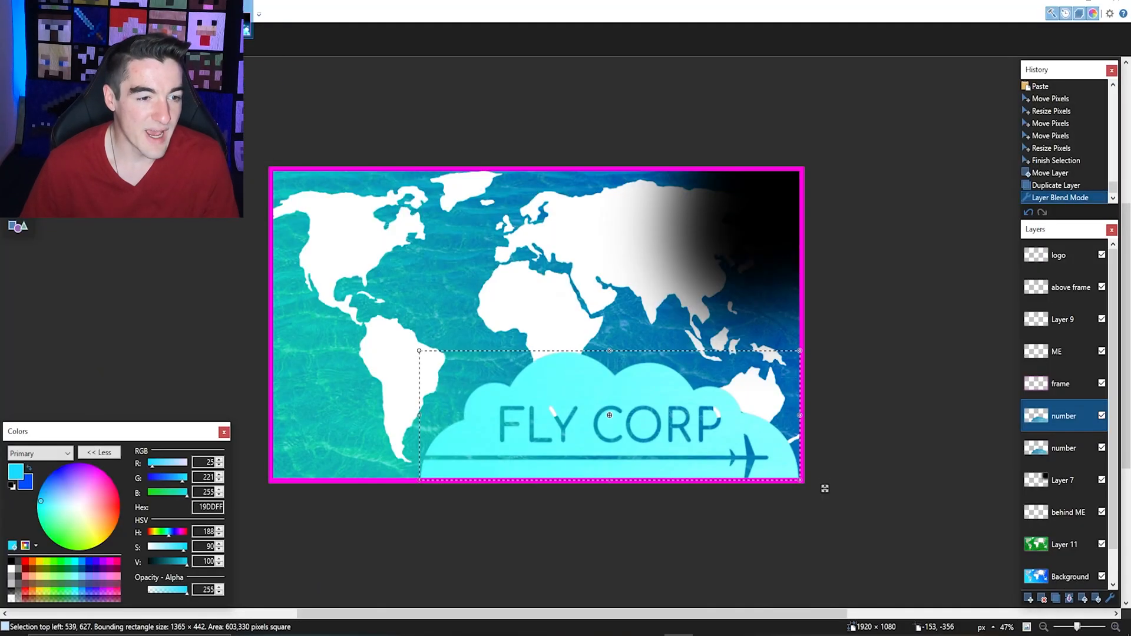
drag(556, 247, 556, 139)
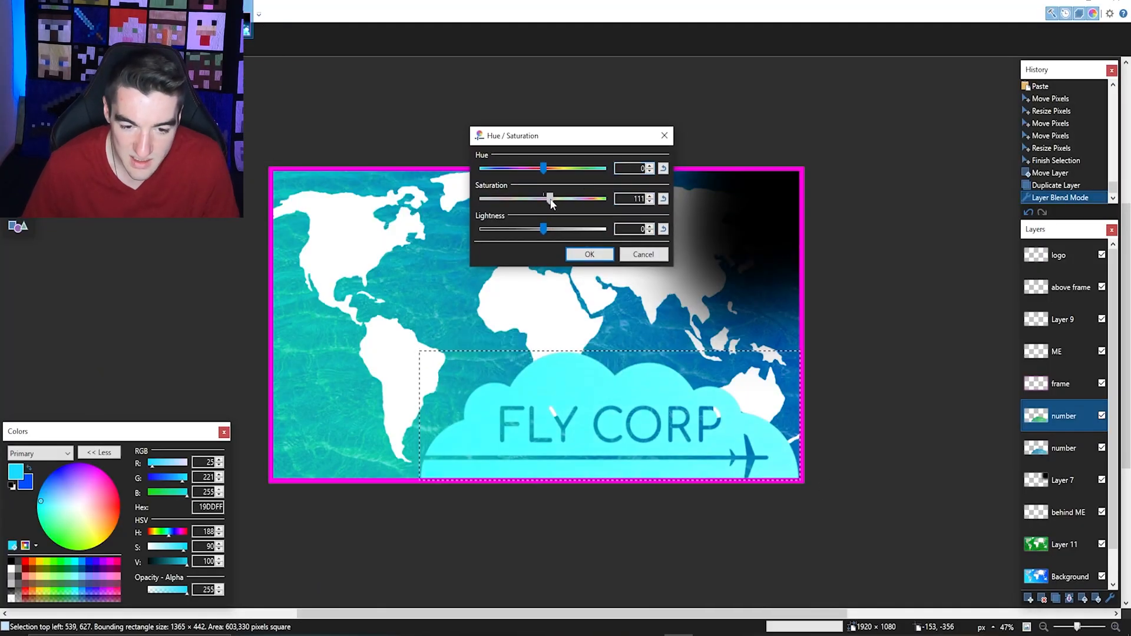
drag(551, 201, 571, 201)
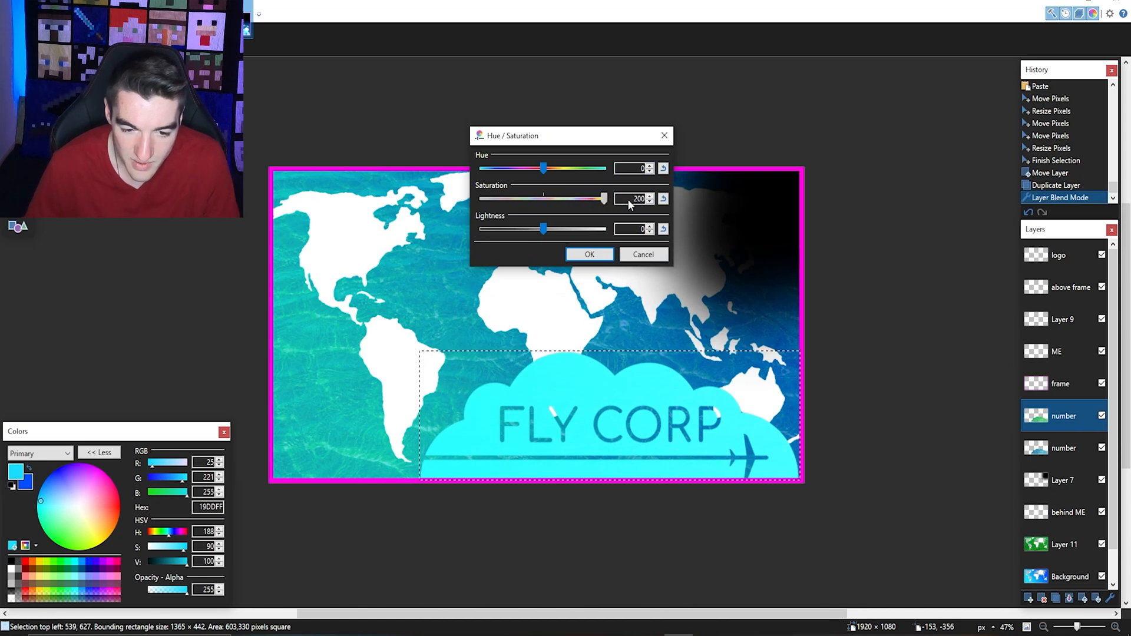
drag(548, 170, 492, 187)
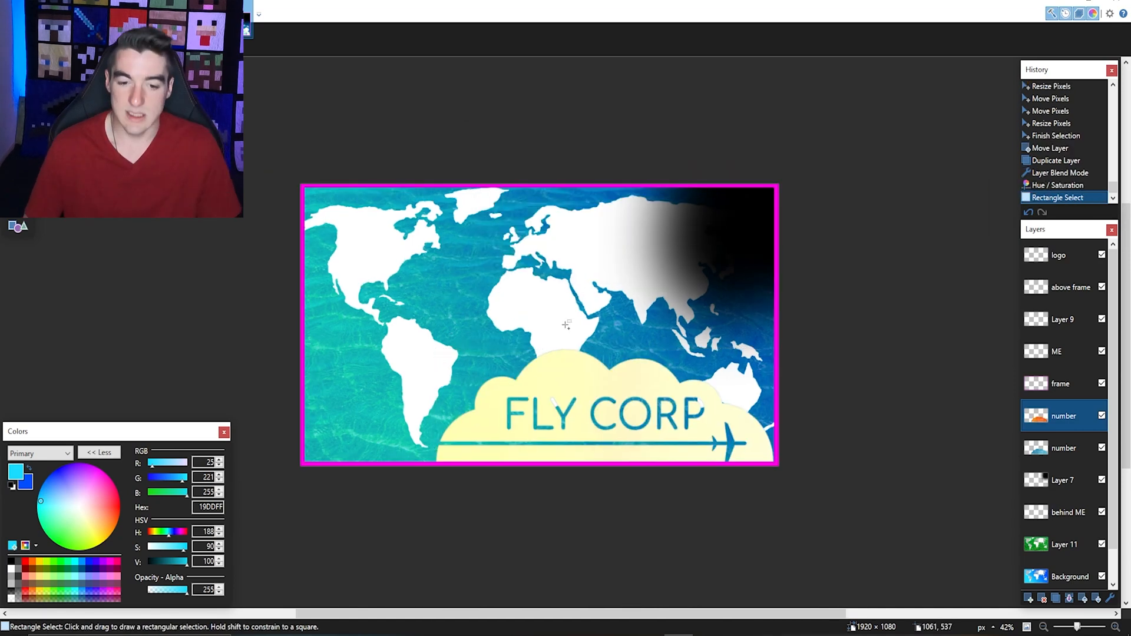
Clear the rectangular selection and hide Layer 7 with the black corner shading.
drag(567, 324, 592, 334)
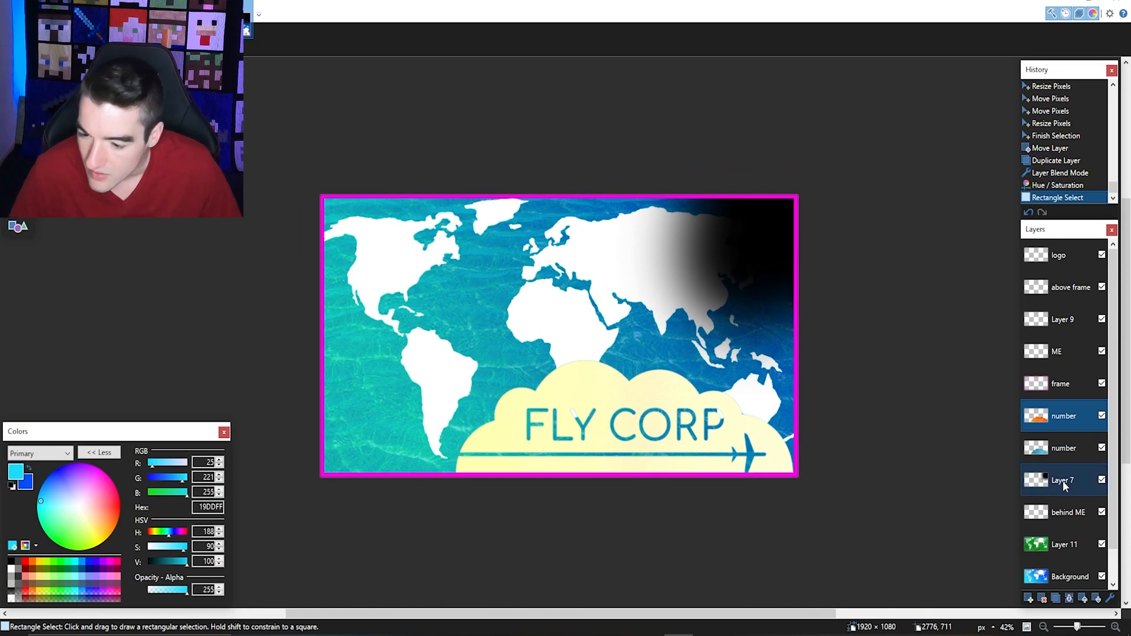
click(1067, 480)
drag(885, 155, 305, 488)
click(305, 489)
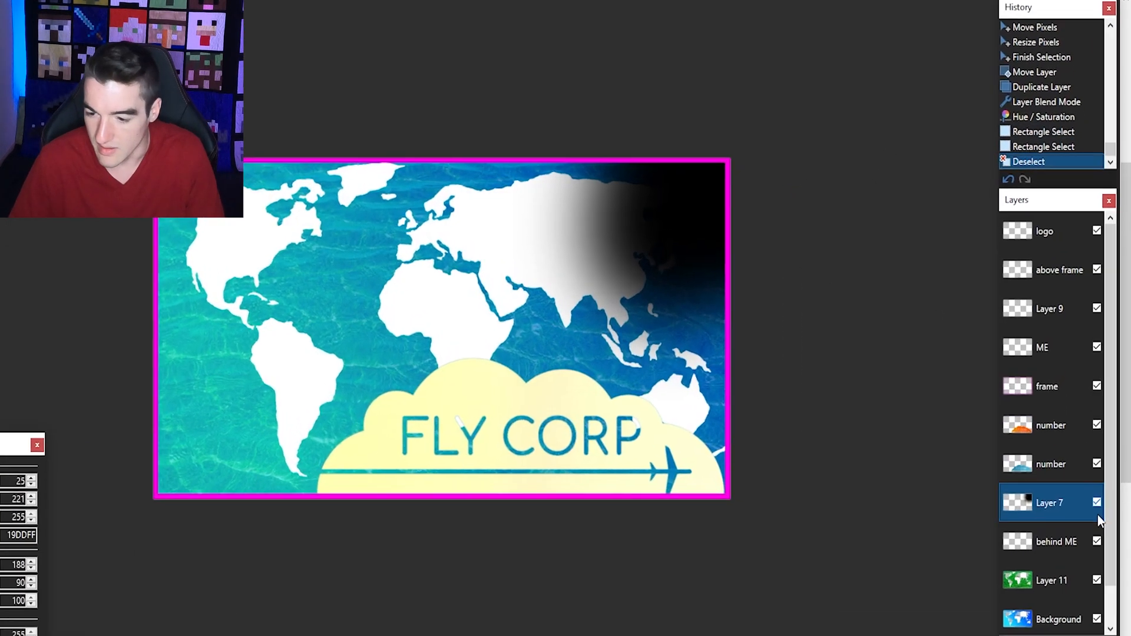
click(1102, 480)
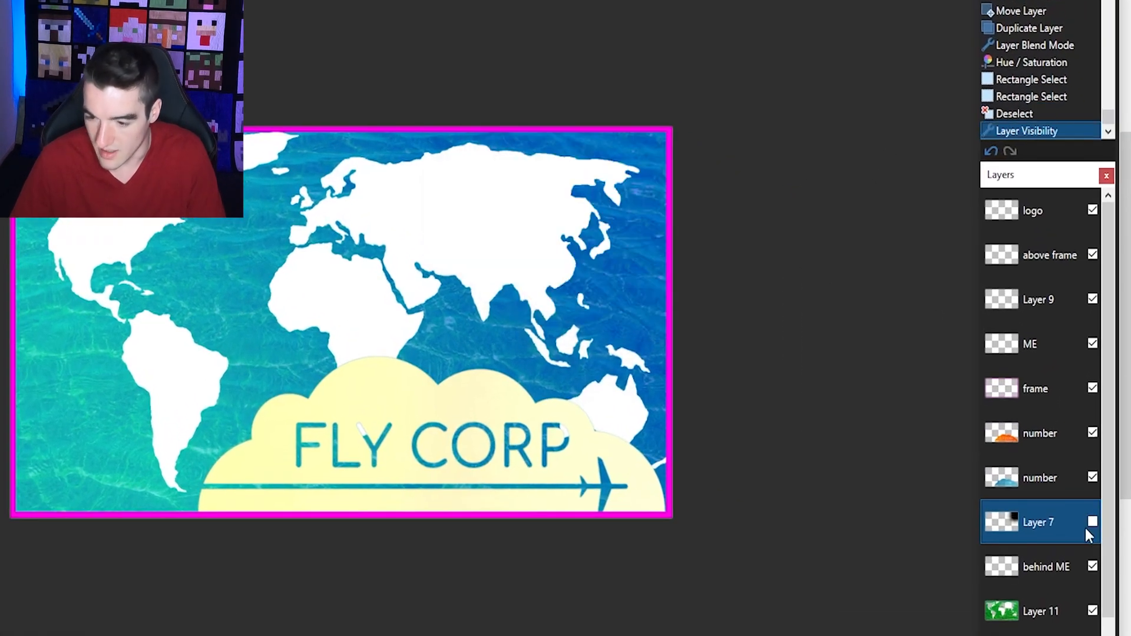
scroll(1039, 578, down, 1)
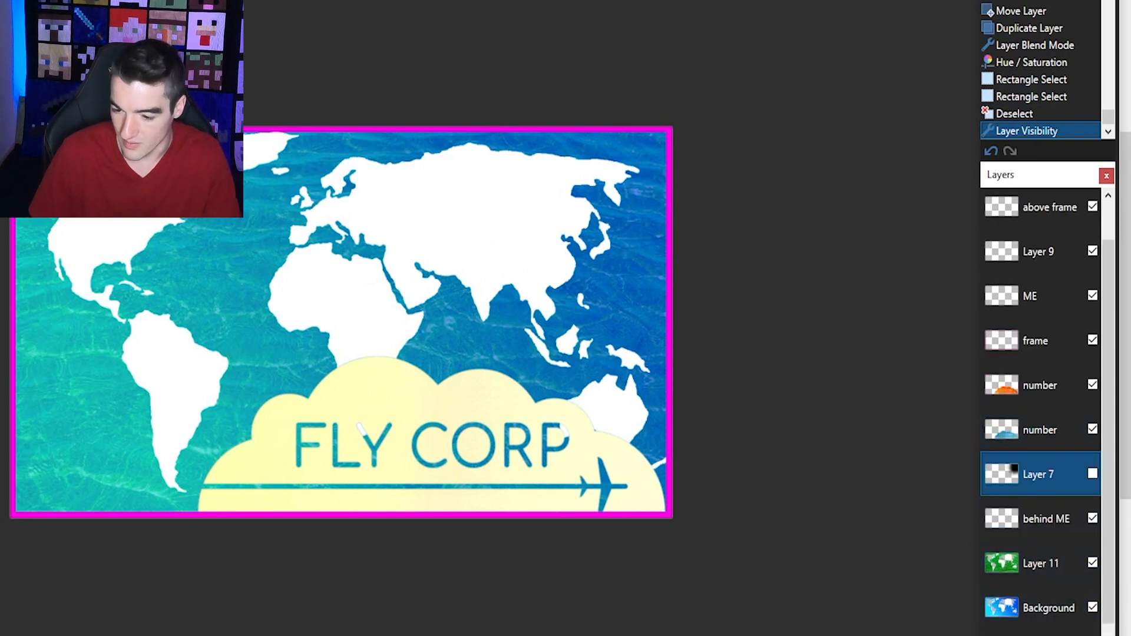
Add a new layer above Layer 7 and draw a filled black rectangle about 1718 × 739 px behind the logo.
key(ctrl+shift+n)
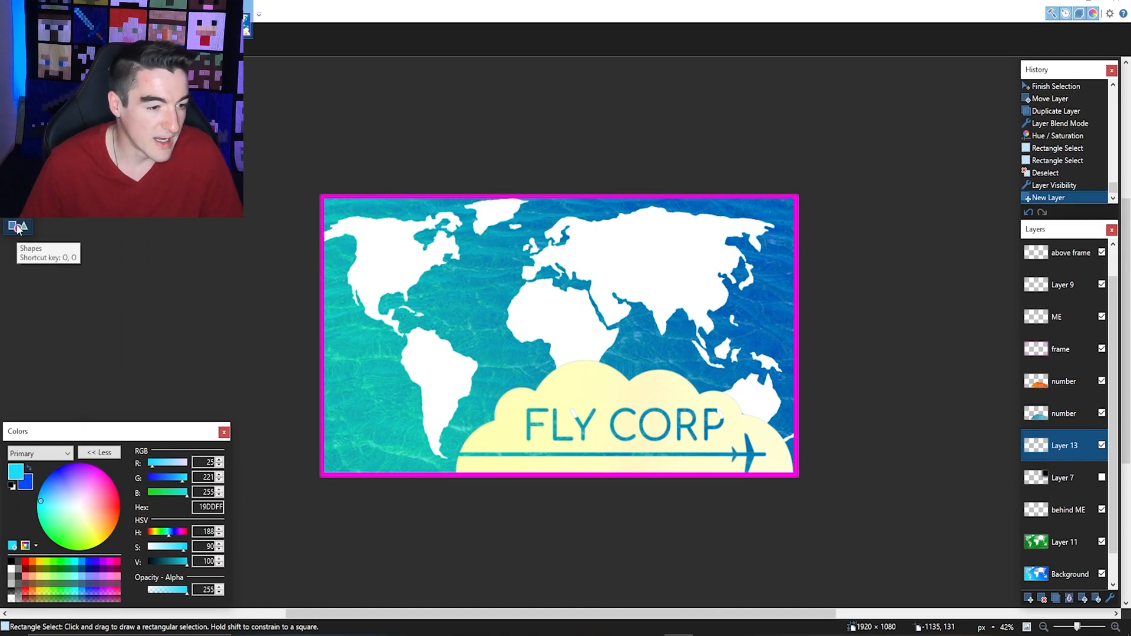
click(17, 229)
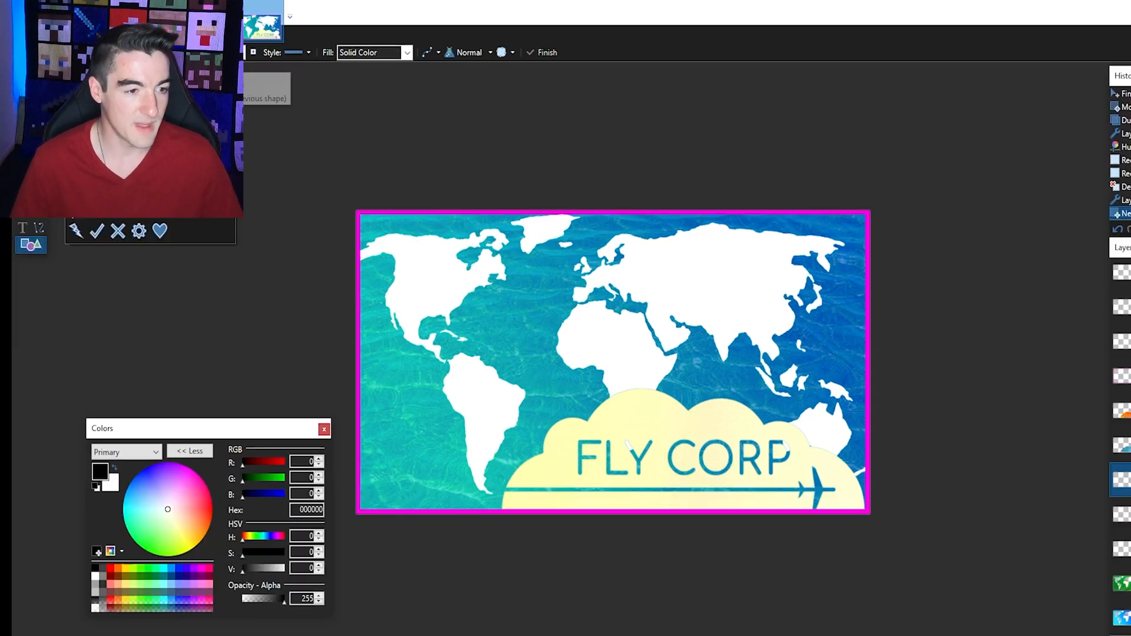
click(83, 51)
click(368, 124)
click(423, 123)
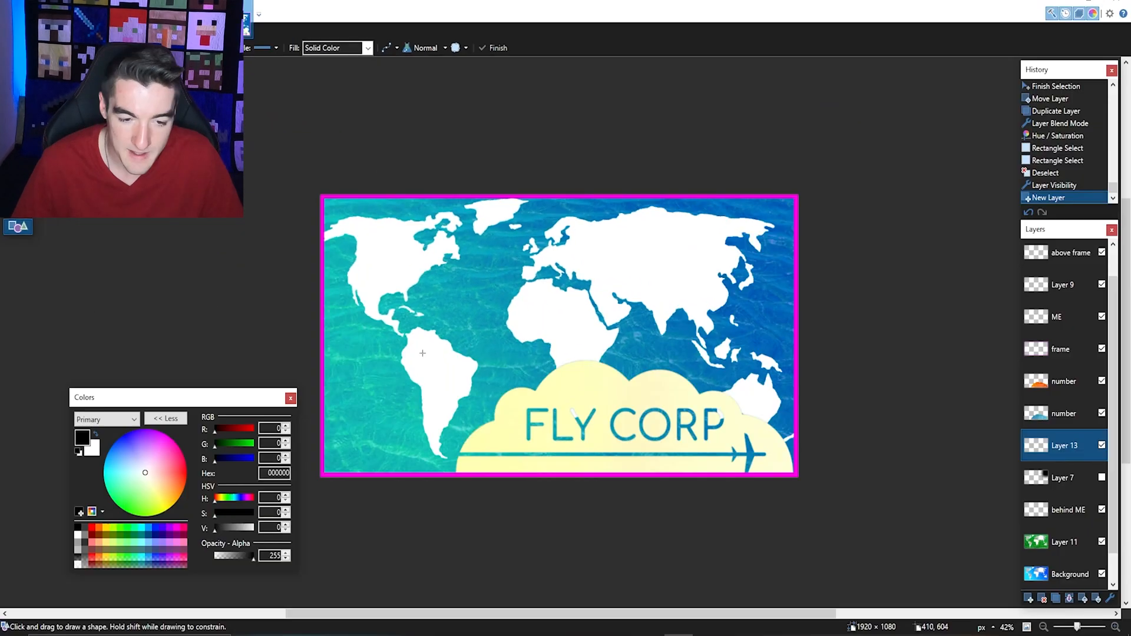
drag(422, 352, 822, 526)
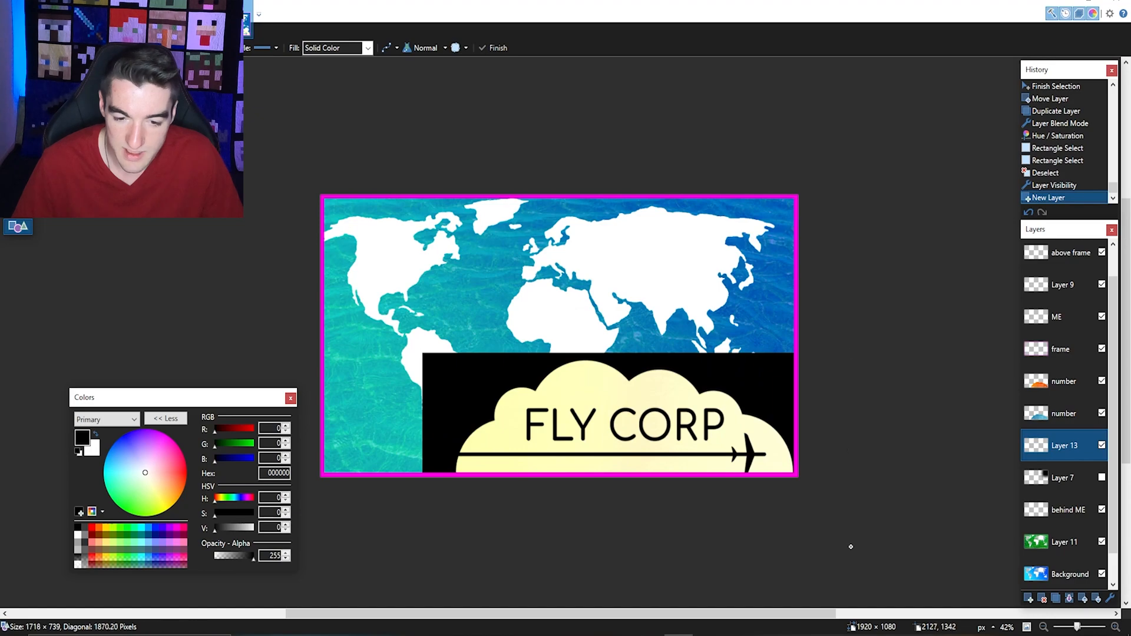
key(s)
Apply a strong Gaussian Blur to the black rectangle on Layer 13 to turn it into soft shading behind the logo.
click(186, 14)
mouse_move(198, 47)
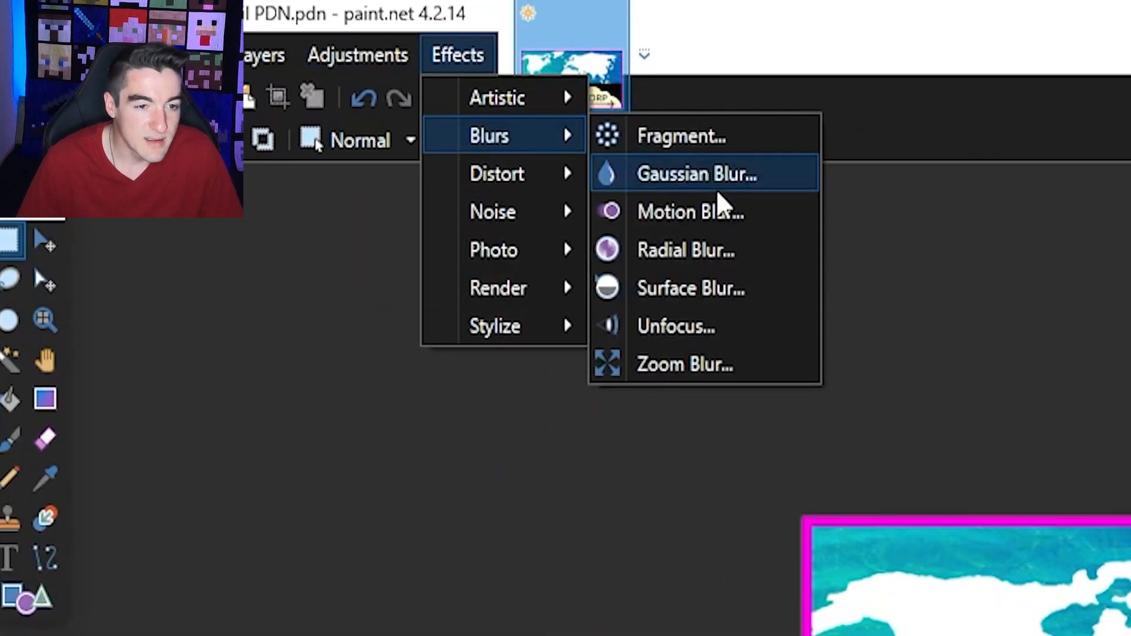
click(730, 177)
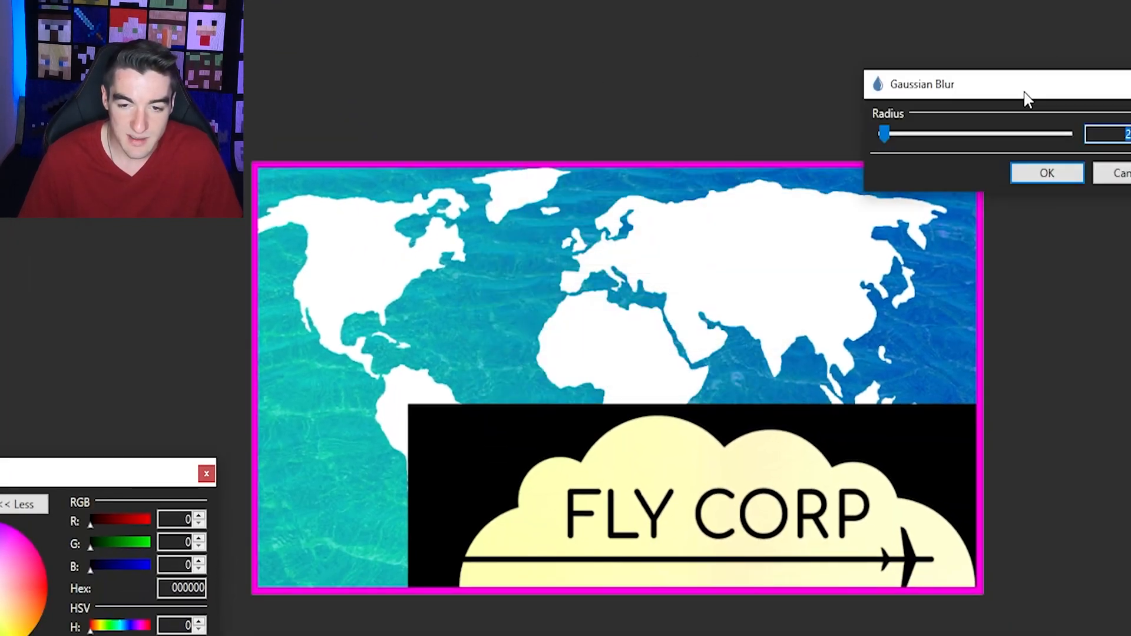
drag(1025, 94, 808, 42)
drag(667, 81, 850, 81)
key(Return)
Select all of Layer 13 and stretch the blurred shading past both sides of the canvas, lowering its upper edge.
key(ctrl+a)
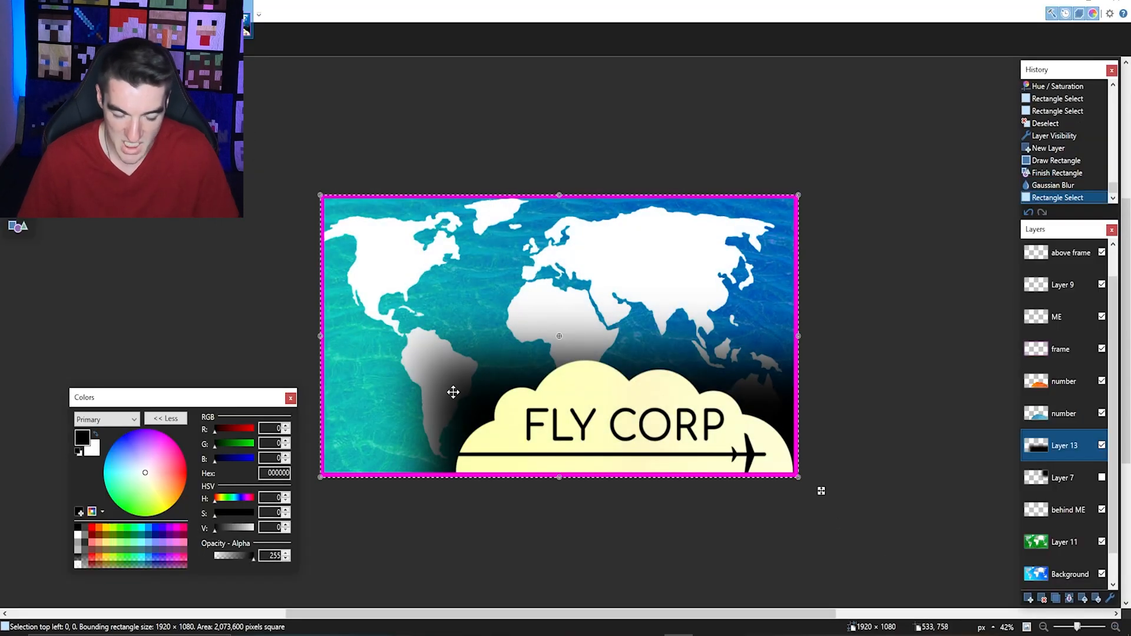
drag(320, 195, 255, 157)
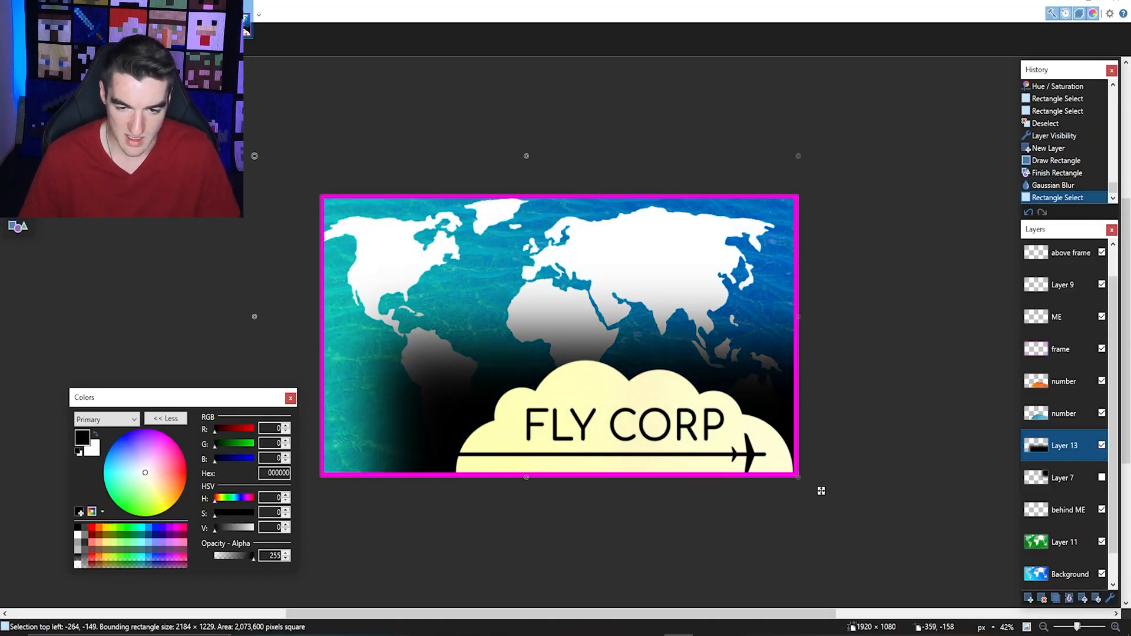
drag(254, 156, 187, 211)
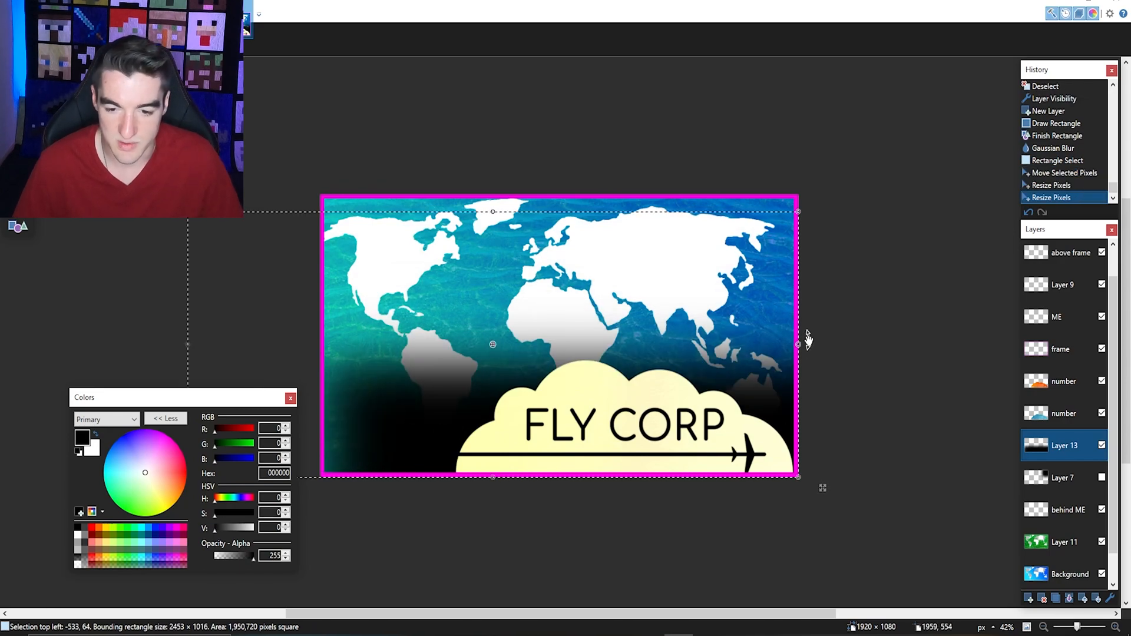
drag(809, 346, 866, 347)
key(Return)
Erase the excess black shading around the logo cloud with a soft Eraser 450 px wide.
key(e)
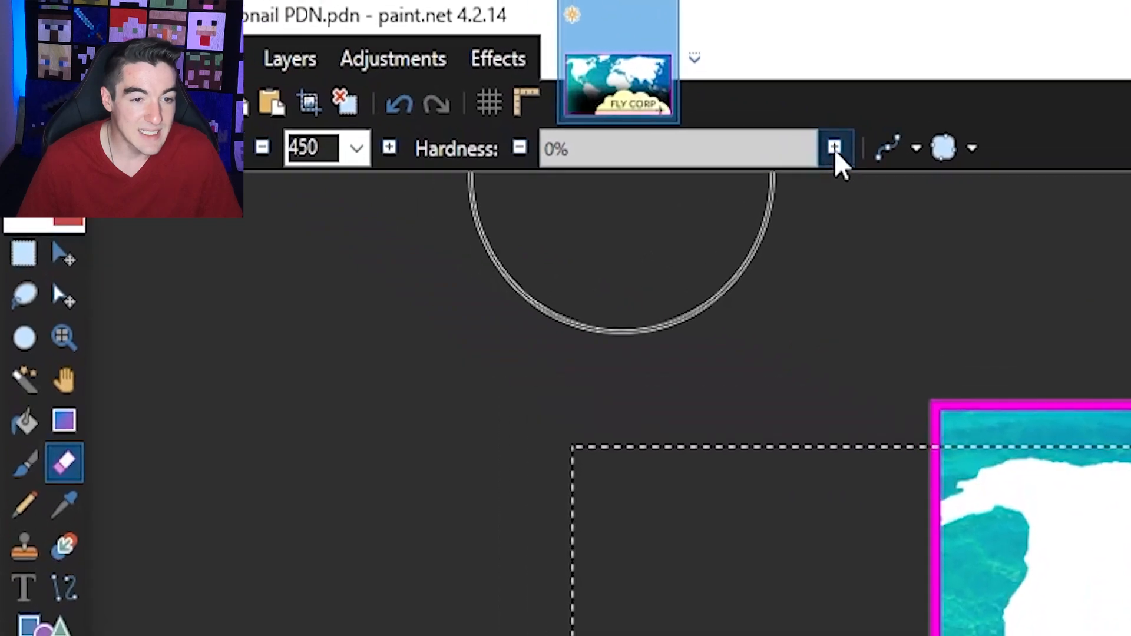
click(310, 47)
mouse_move(371, 362)
mouse_down()
mouse_move(421, 276)
mouse_move(445, 316)
mouse_move(417, 379)
mouse_move(406, 377)
mouse_move(409, 398)
mouse_up()
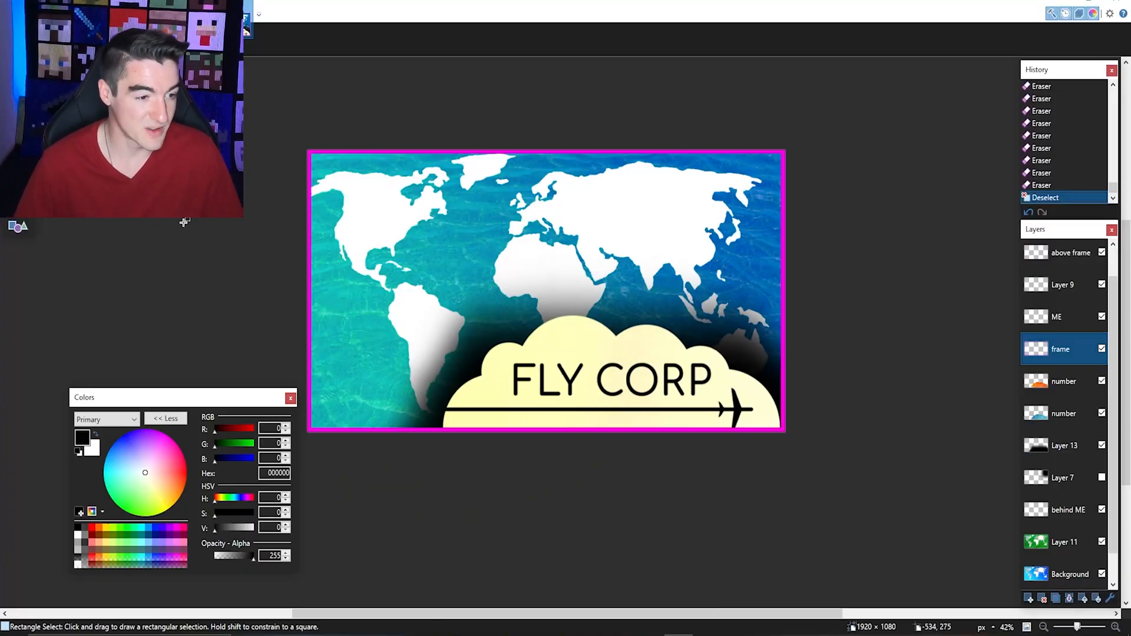
Select only the magenta border on the frame layer by inverting a Magic Wand selection, and set up the Paintbrush for recolouring.
click(12, 134)
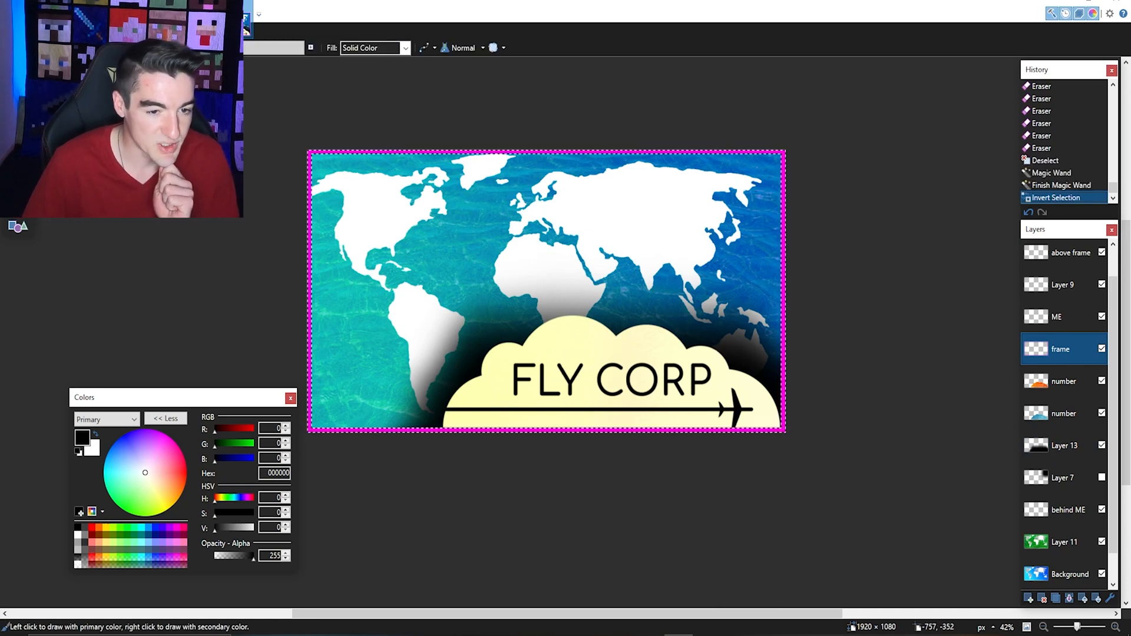
click(147, 47)
click(110, 206)
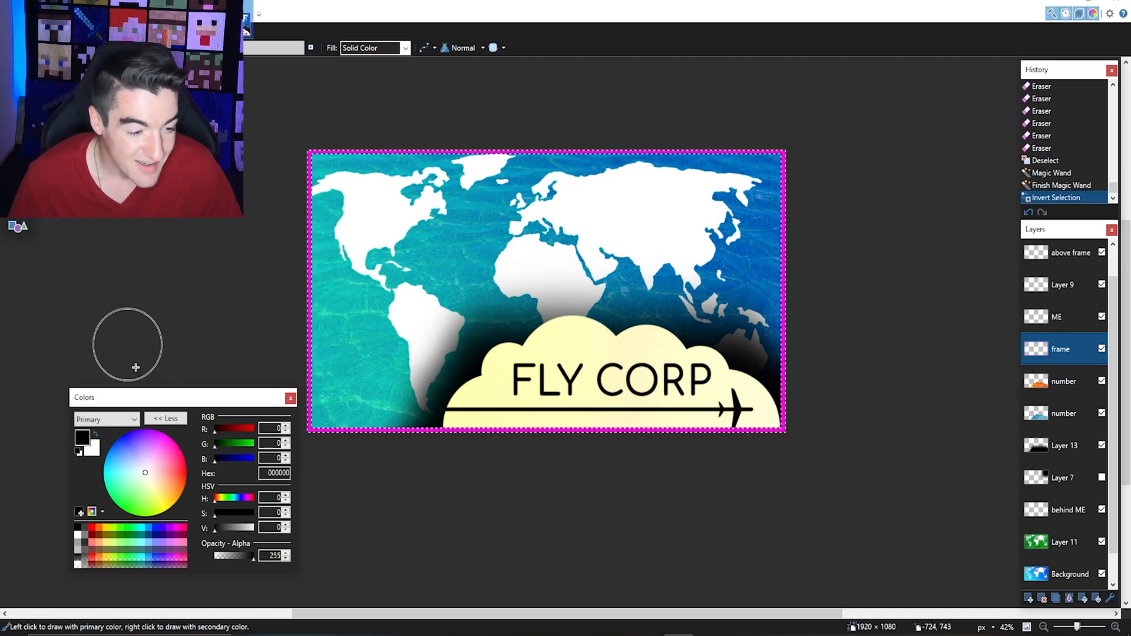
Paint the selected frame in stretches of light blue, deep blue and magenta around the canvas edges.
click(106, 461)
mouse_move(307, 164)
mouse_down()
mouse_move(330, 428)
mouse_move(439, 462)
mouse_up()
drag(361, 124, 607, 130)
click(127, 433)
drag(678, 162, 806, 225)
mouse_move(815, 389)
mouse_down()
mouse_move(796, 439)
mouse_move(678, 457)
mouse_up()
drag(556, 446, 480, 471)
click(170, 438)
drag(813, 278, 775, 106)
Brush pale cyan, near-white and pure cyan 00FFFF accents onto the frame's upper edge, lower edge and corners.
click(114, 473)
drag(114, 472, 118, 470)
mouse_move(380, 134)
mouse_down()
mouse_move(496, 145)
mouse_move(651, 135)
mouse_up()
click(253, 429)
drag(393, 508, 427, 500)
drag(394, 451, 341, 531)
drag(338, 171, 295, 220)
click(215, 430)
drag(222, 441, 254, 442)
drag(796, 461, 821, 505)
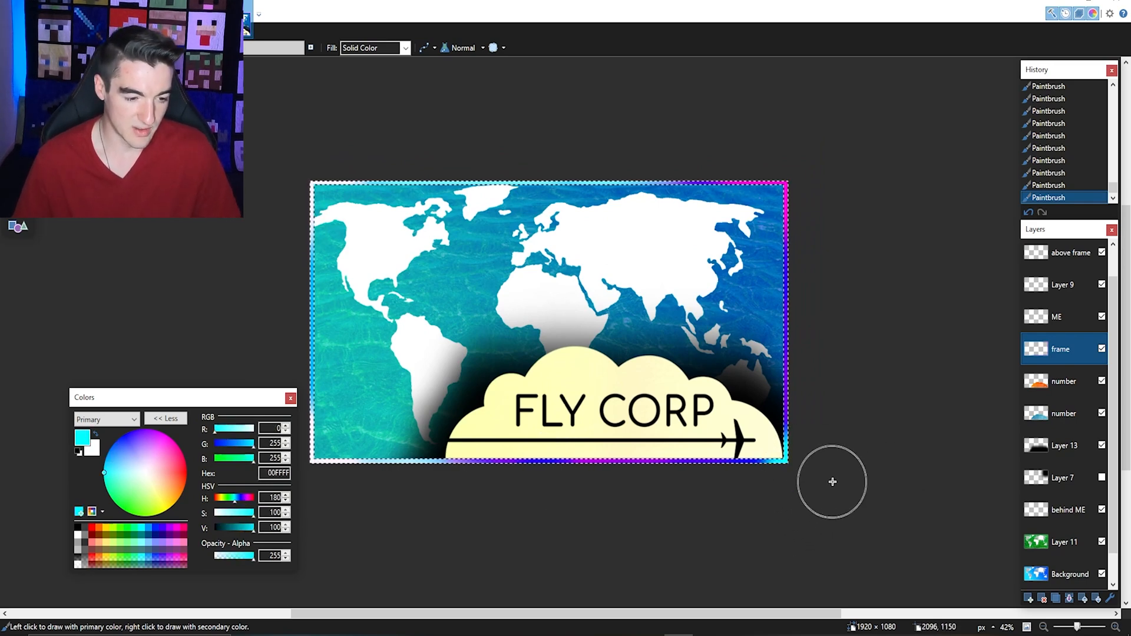
Add white and green 00FF9B accents to the frame's left edge and clear the selection.
key(x)
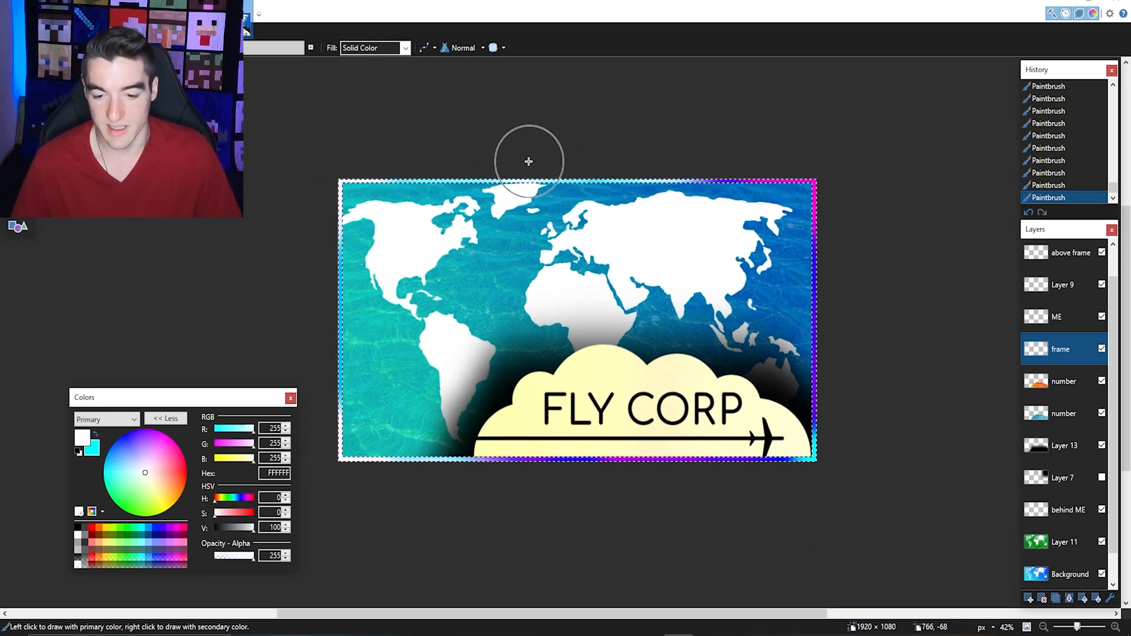
click(107, 490)
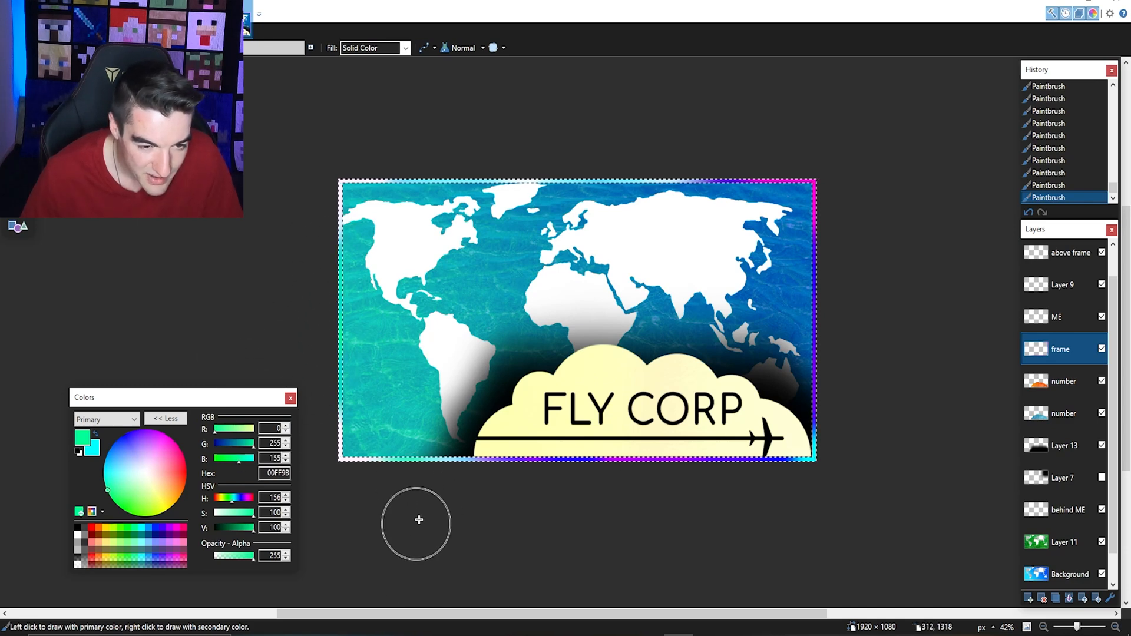
key(s)
click(437, 523)
scroll(438, 523, down, 1)
scroll(437, 523, up, 1)
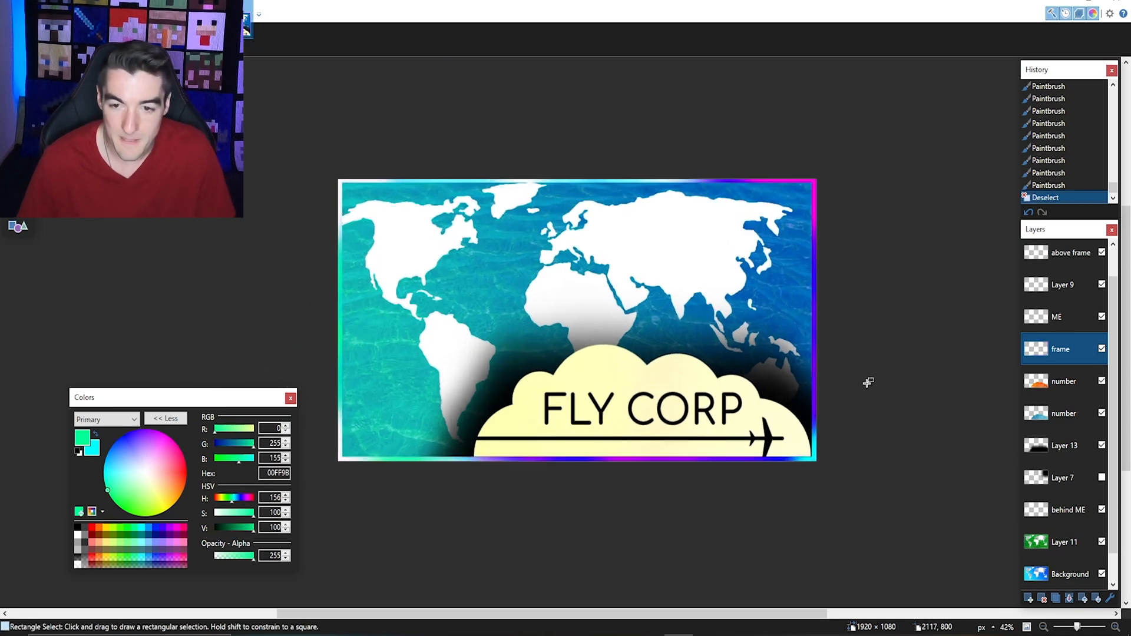
drag(868, 383, 878, 386)
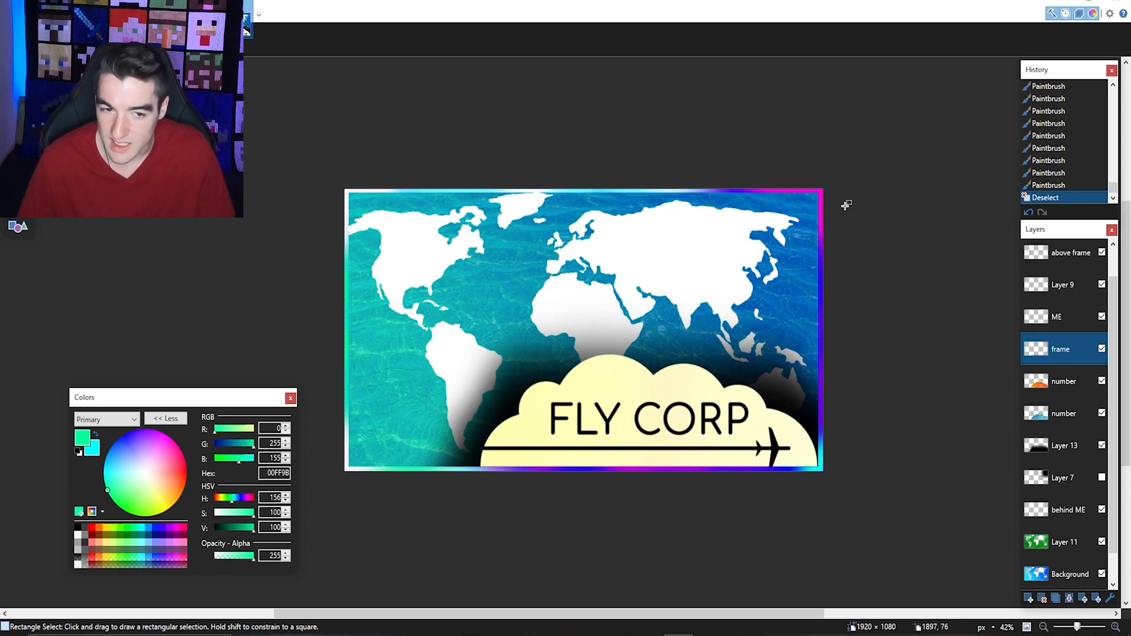
Reselect the frame with the Magic Wand and an inverted selection, brush white FFFFFF highlights onto it, and deselect.
key(s)
key(s)
key(s)
click(425, 250)
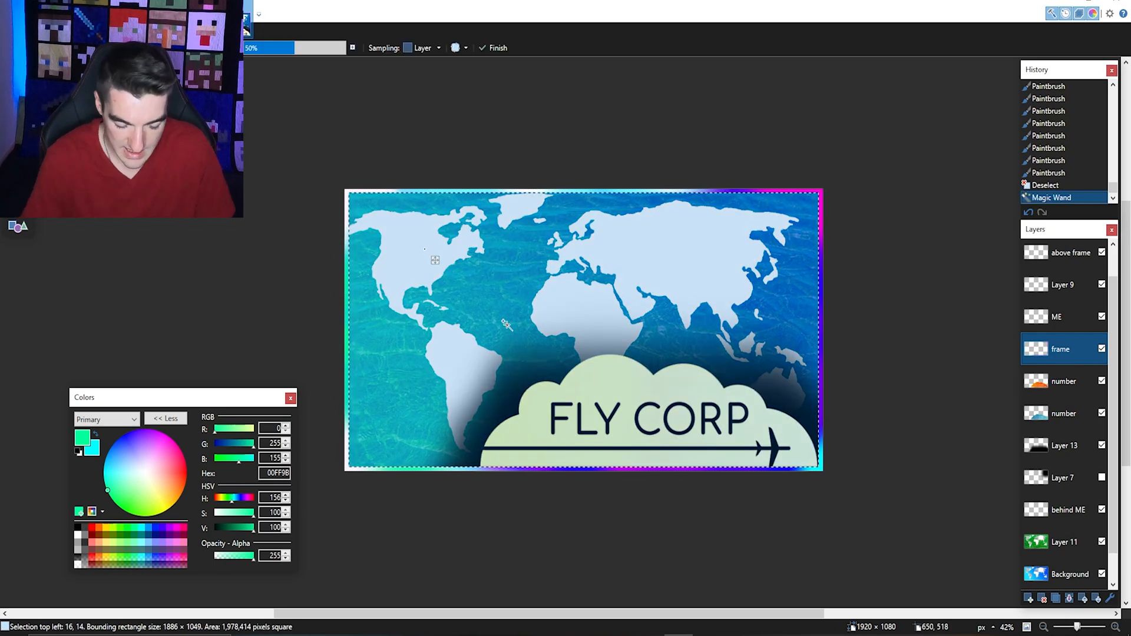
key(ctrl+i)
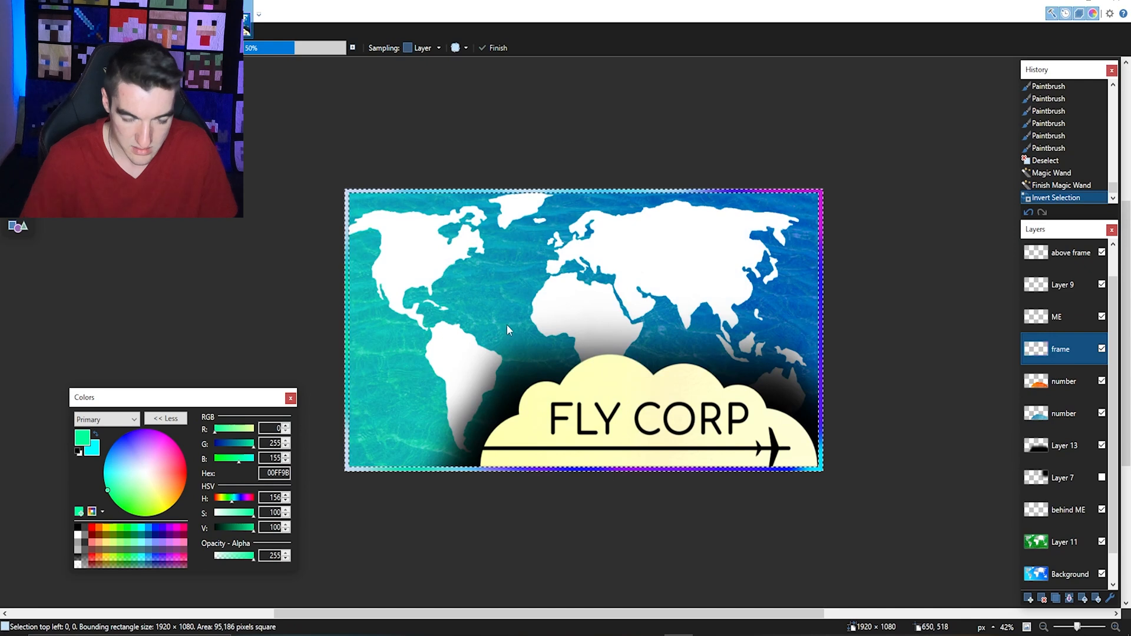
key(b)
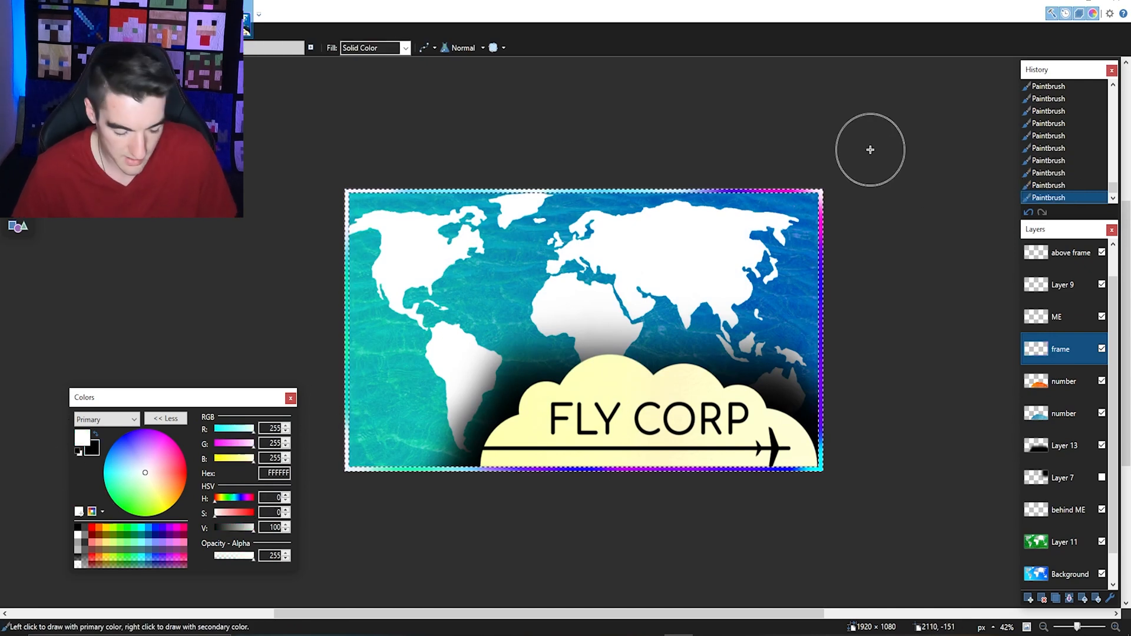
key(s)
key(ctrl+d)
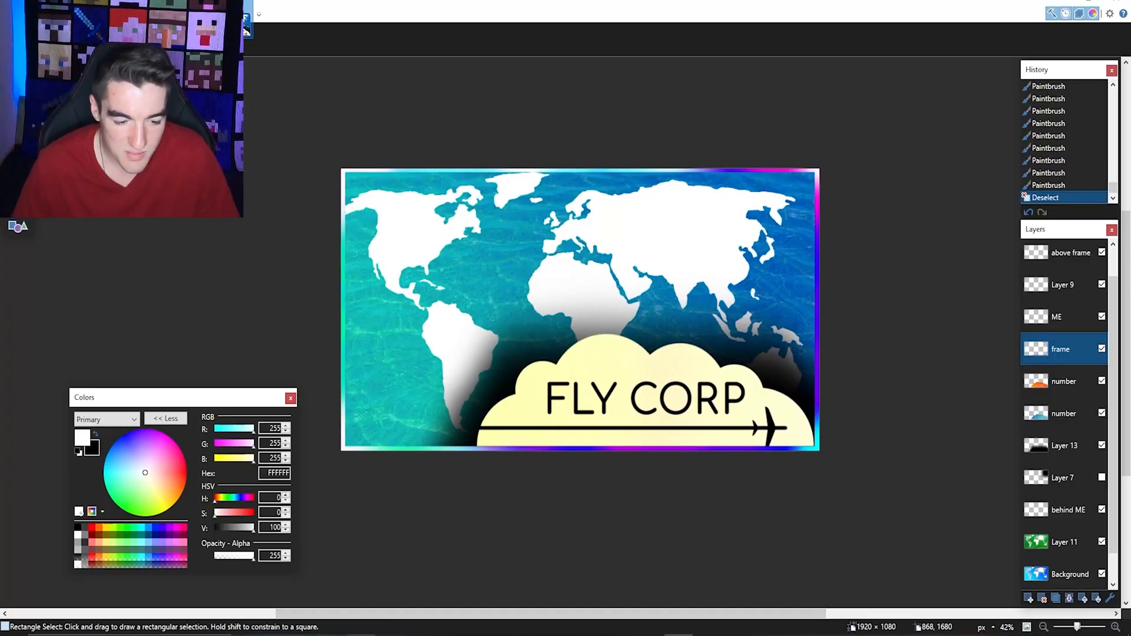
Switch to File Explorer and open the clip GH030436.MP4 from the 100GOPRO folder in the video player.
click(332, 635)
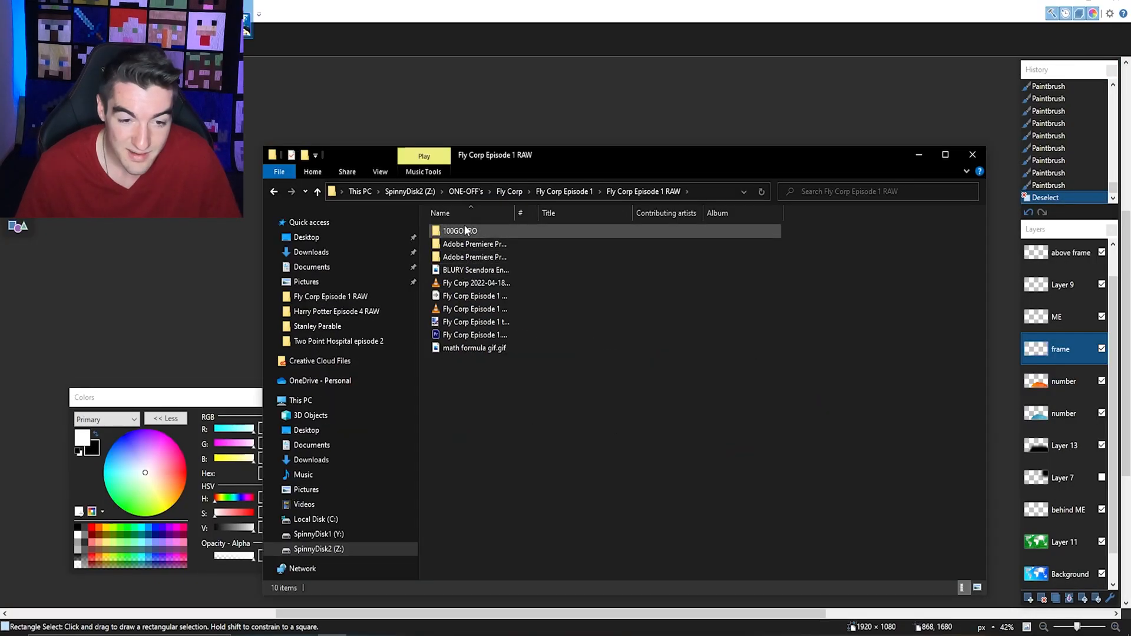
double_click(465, 230)
click(468, 283)
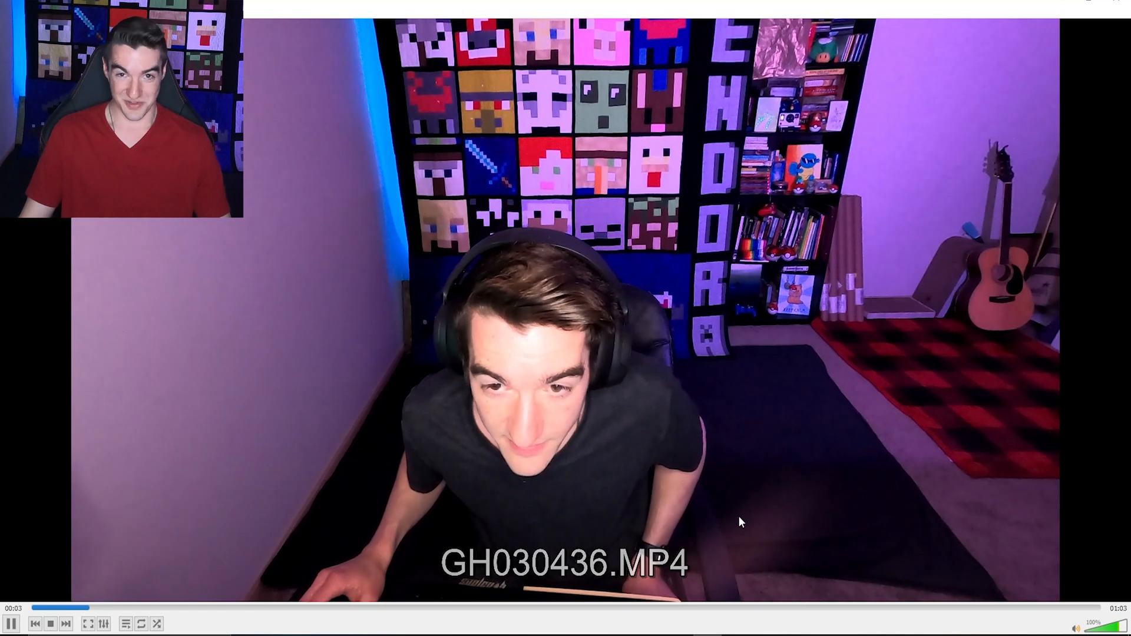
Scrub through the paused clip for expressive poses and take a snapshot of the frame at 00:52.
click(501, 608)
key(space)
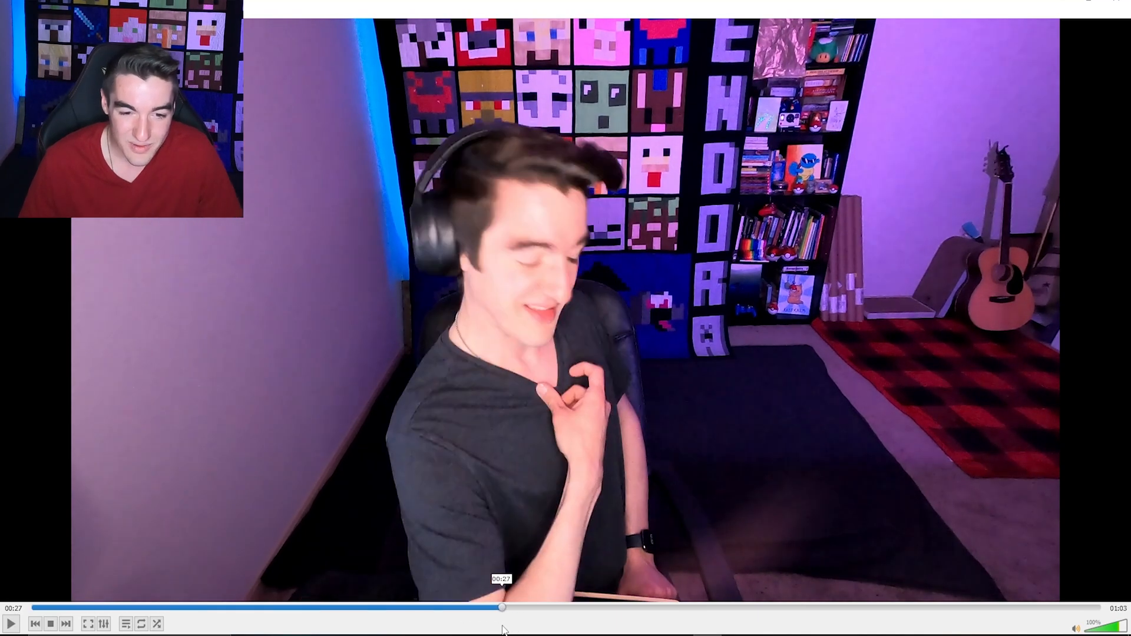
drag(501, 608, 487, 608)
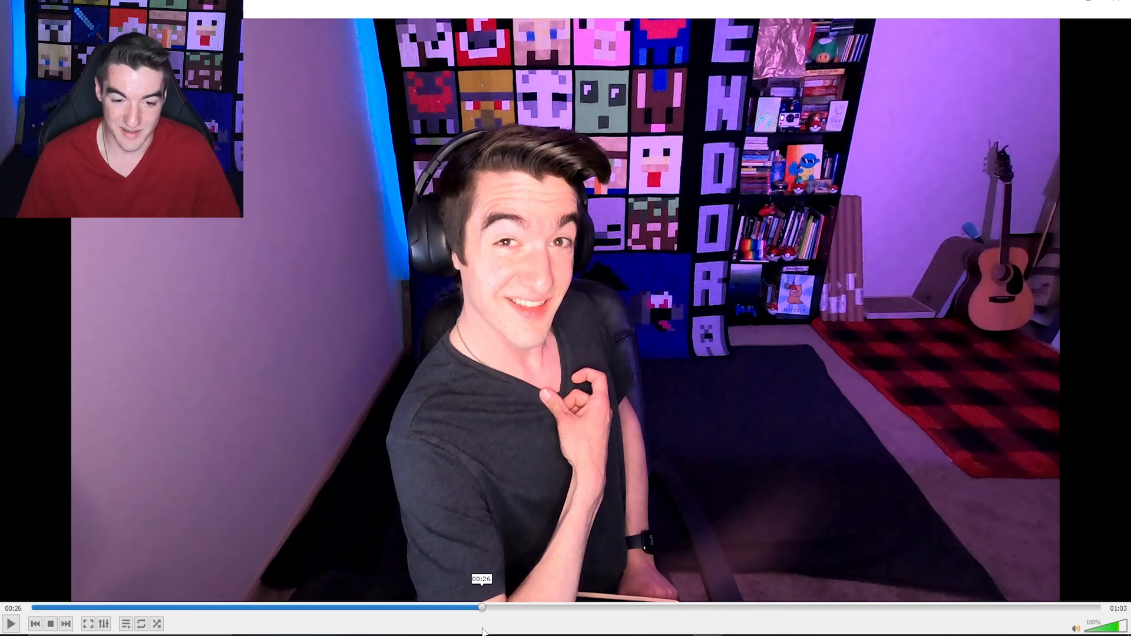
click(577, 607)
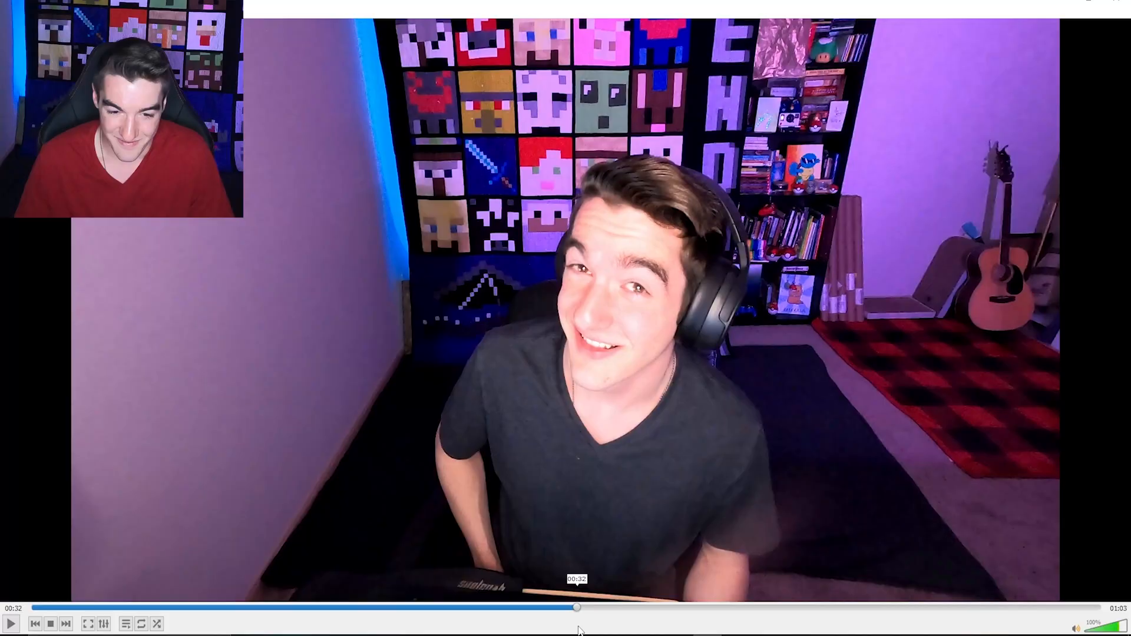
drag(578, 626, 591, 624)
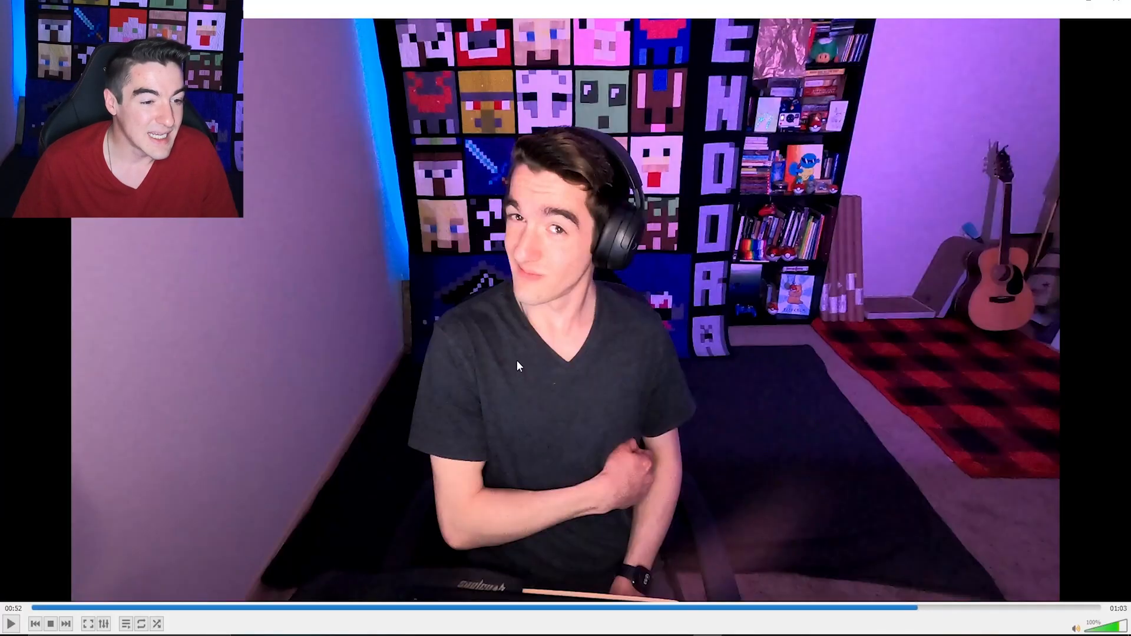
key(shift+s)
Look for more poses near the end of the clip and take a snapshot of the frame at 00:58.
click(937, 608)
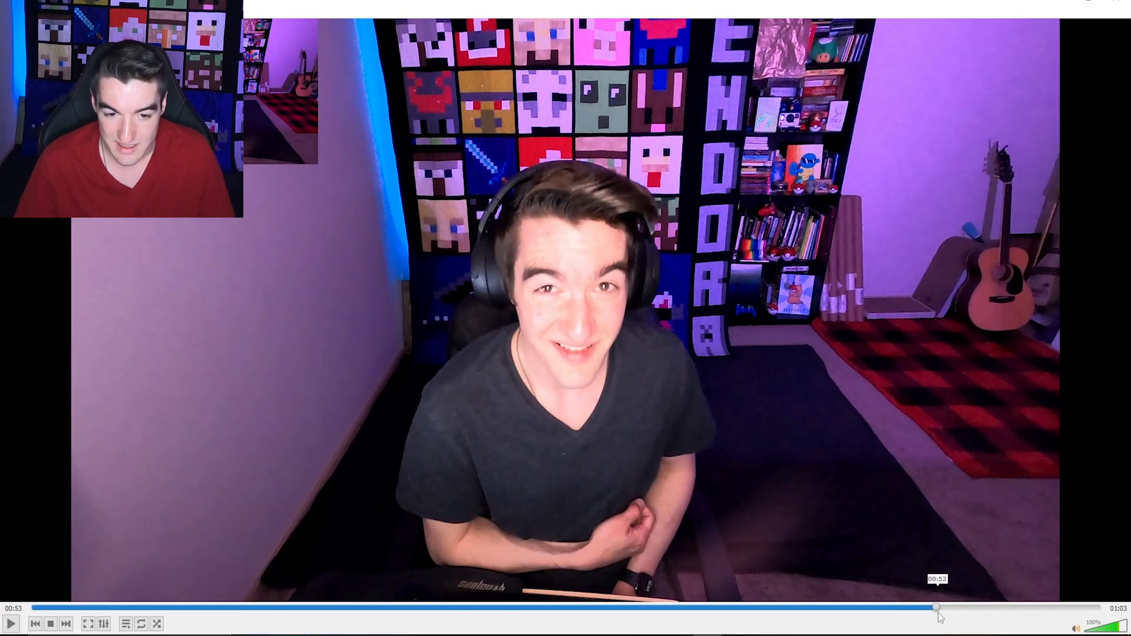
click(1026, 612)
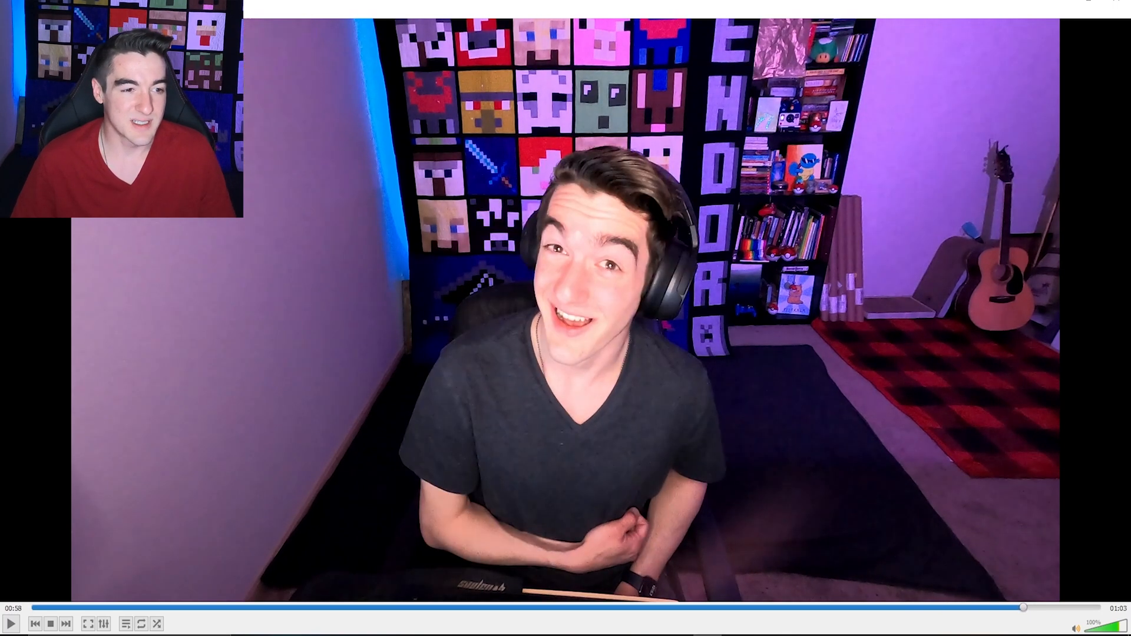
key(shift+s)
click(1047, 613)
drag(1053, 612, 731, 621)
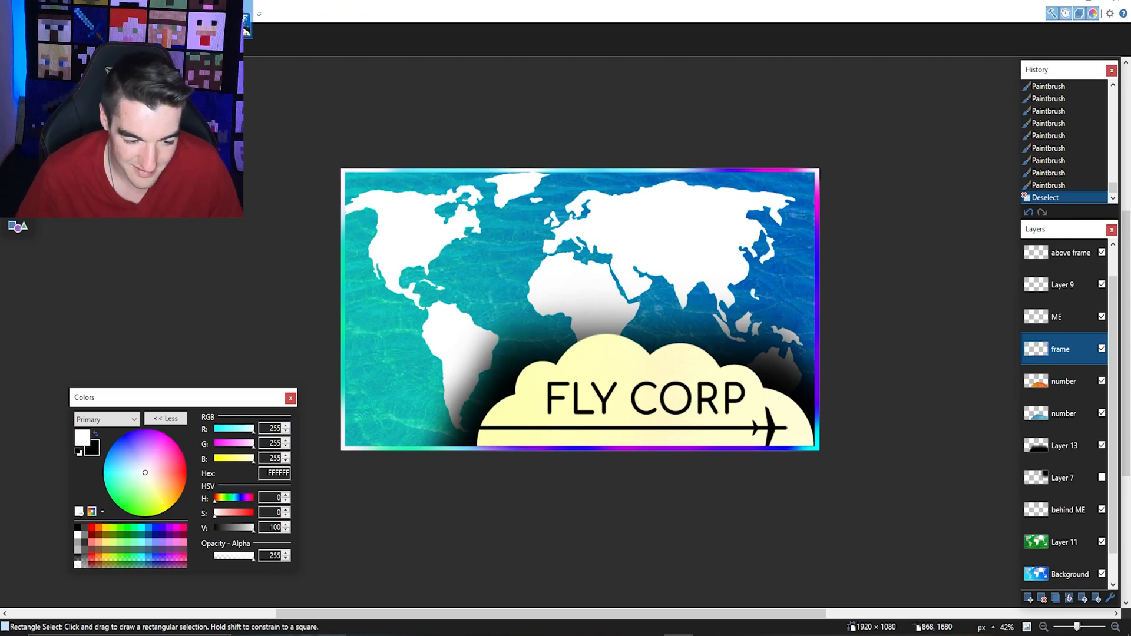
Select the seven vlcsnap-2022-06-04 images in the Pictures folder and open each as a separate image in paint.net.
click(332, 635)
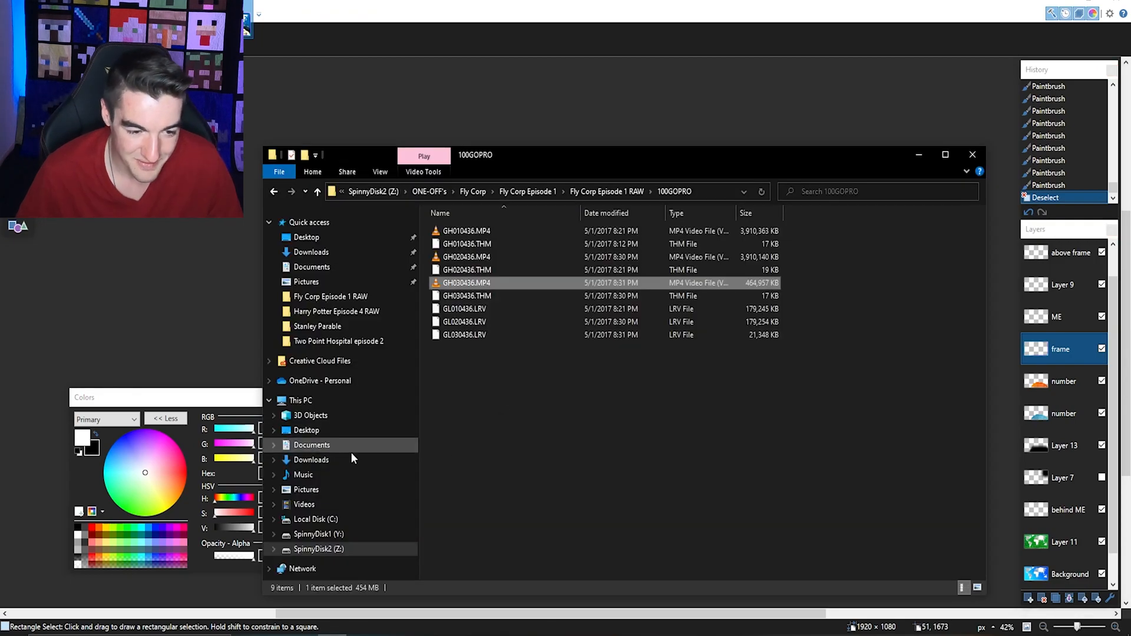
click(312, 491)
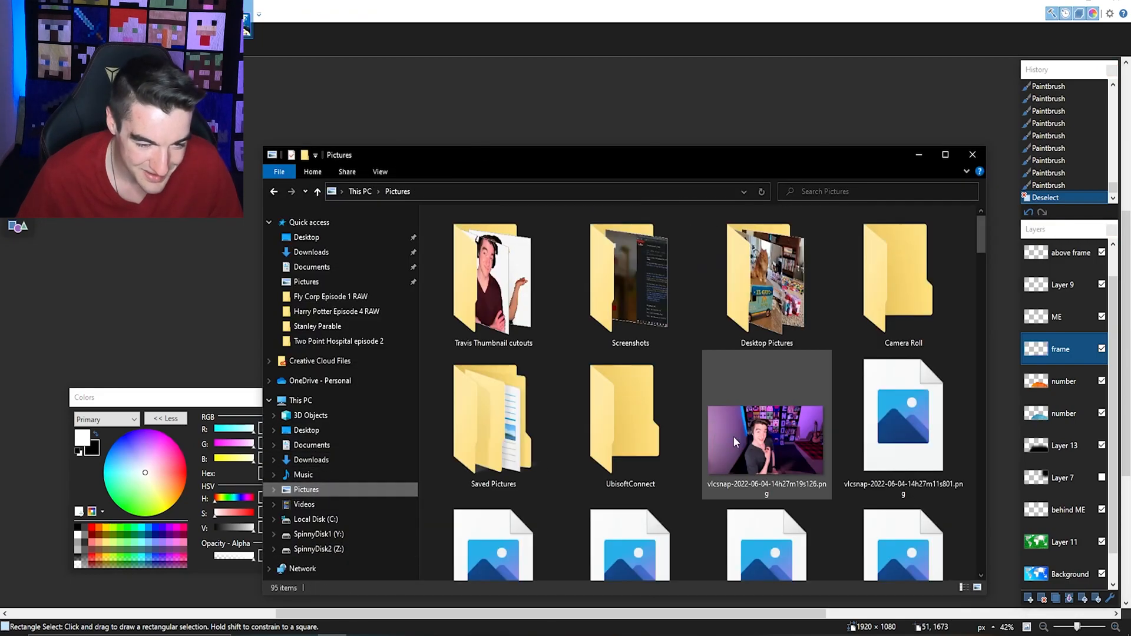
click(732, 446)
scroll(732, 446, down, 3)
shift+click(501, 525)
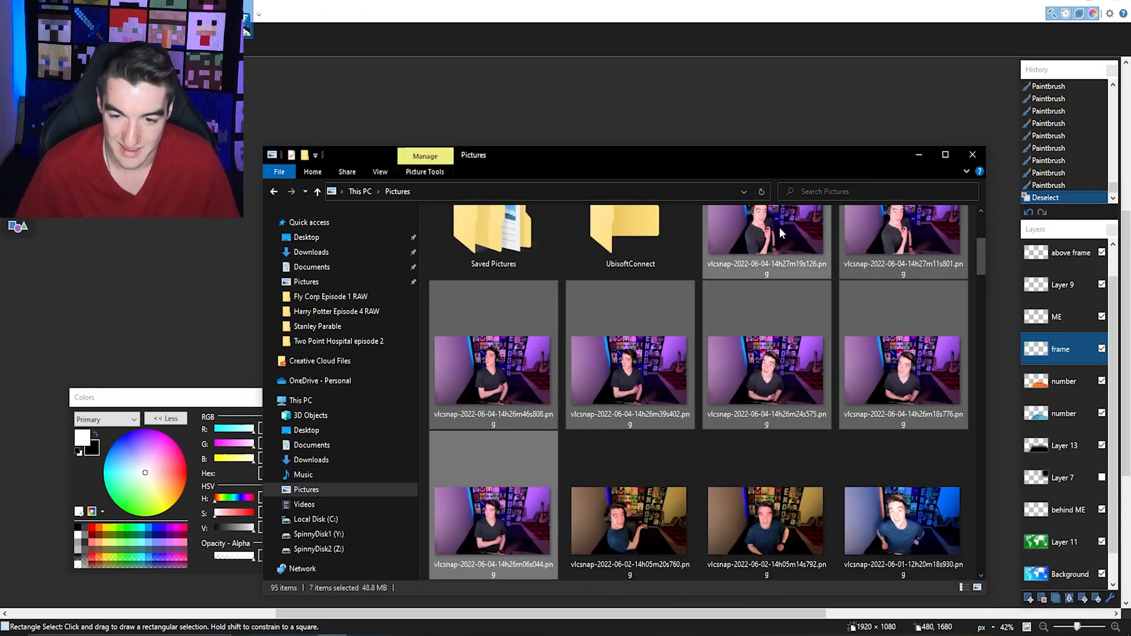
drag(782, 228, 130, 230)
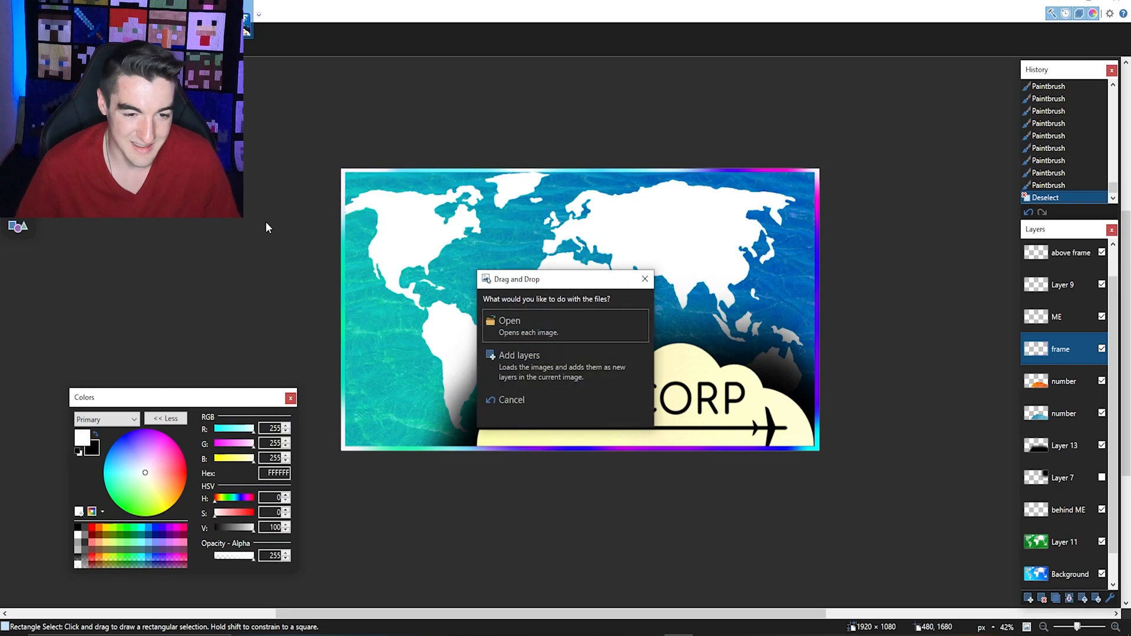
click(537, 326)
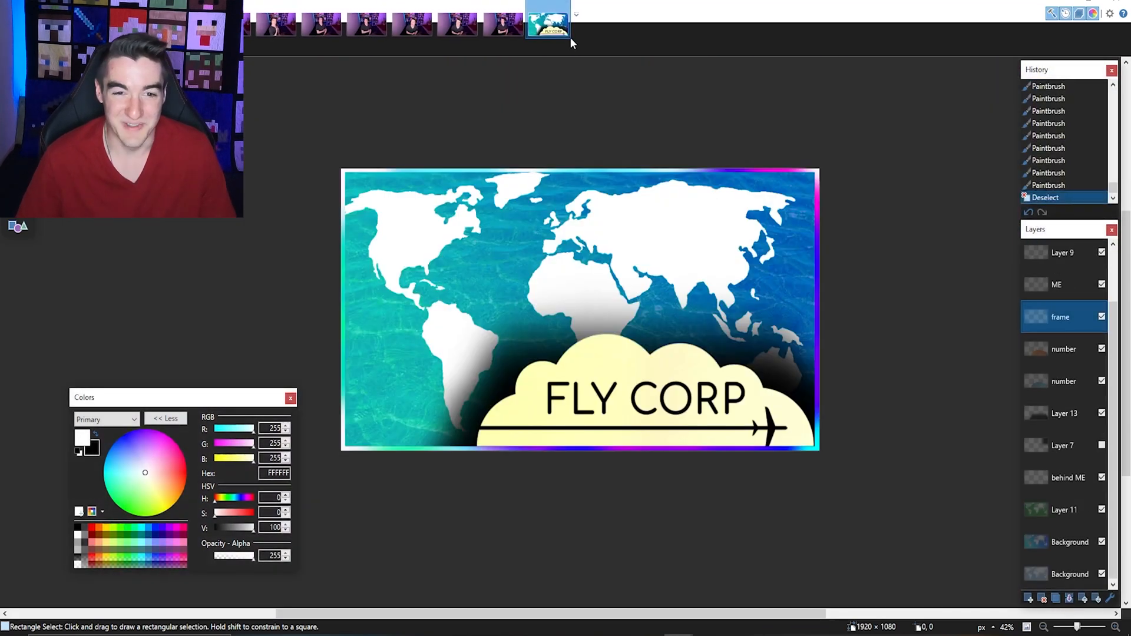
Compare the poses in the opened snapshot images to choose one for the cutout.
click(277, 27)
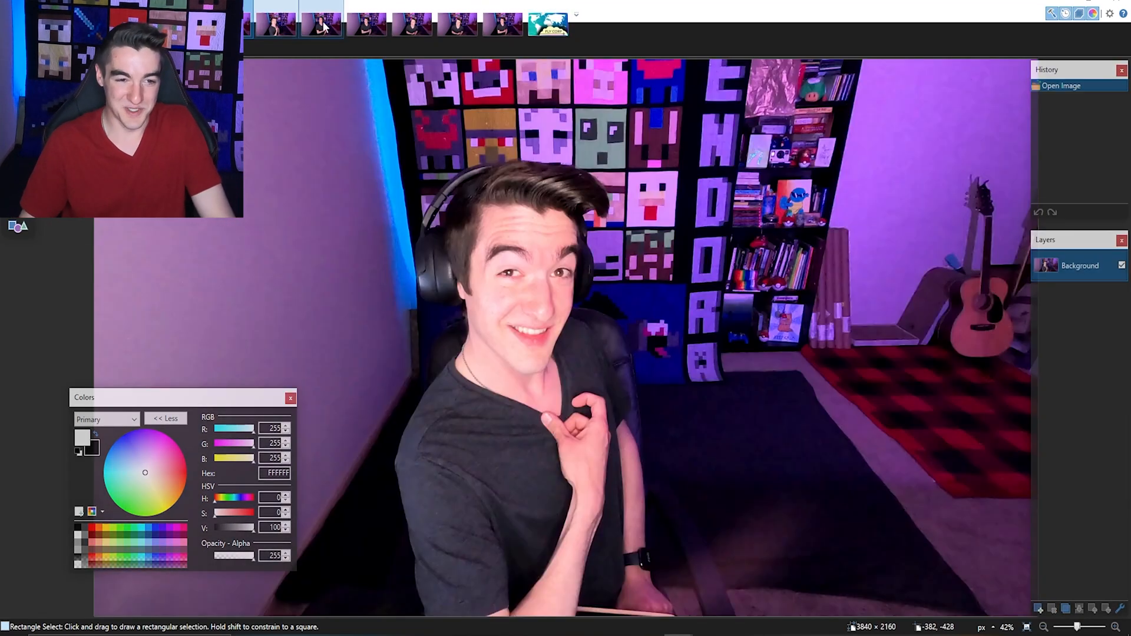
click(276, 26)
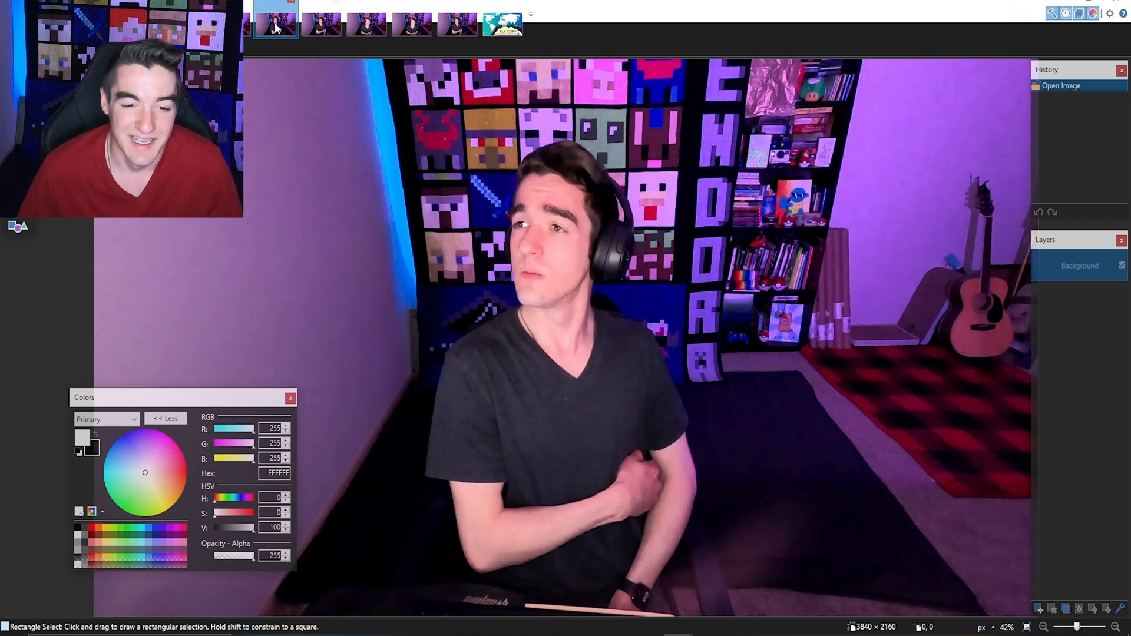
click(323, 26)
click(287, 26)
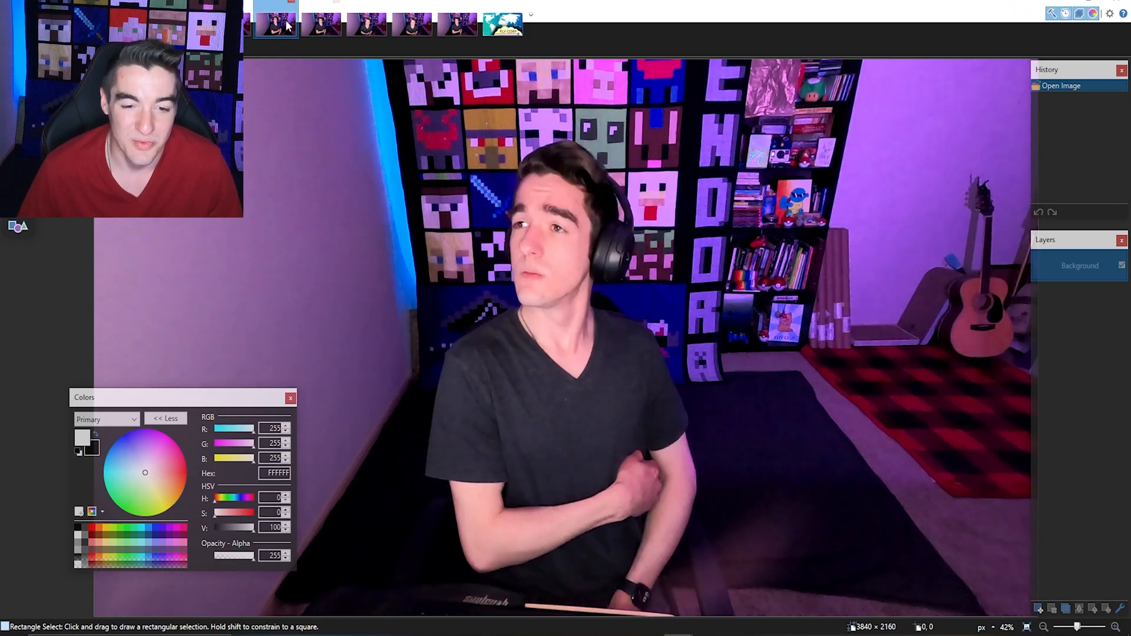
click(369, 25)
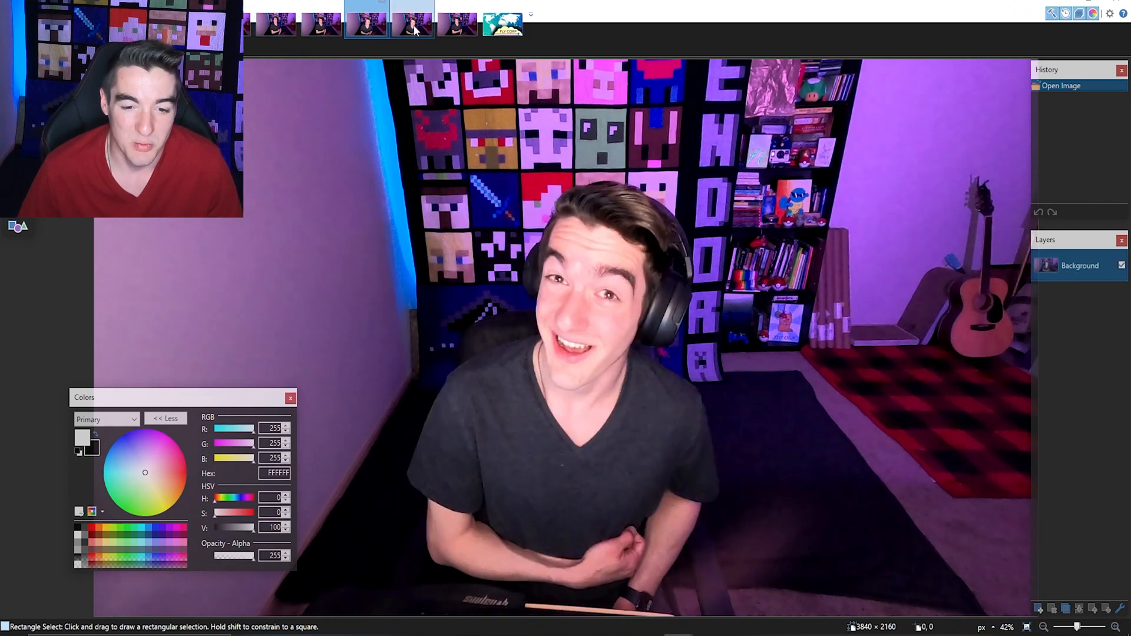
click(414, 26)
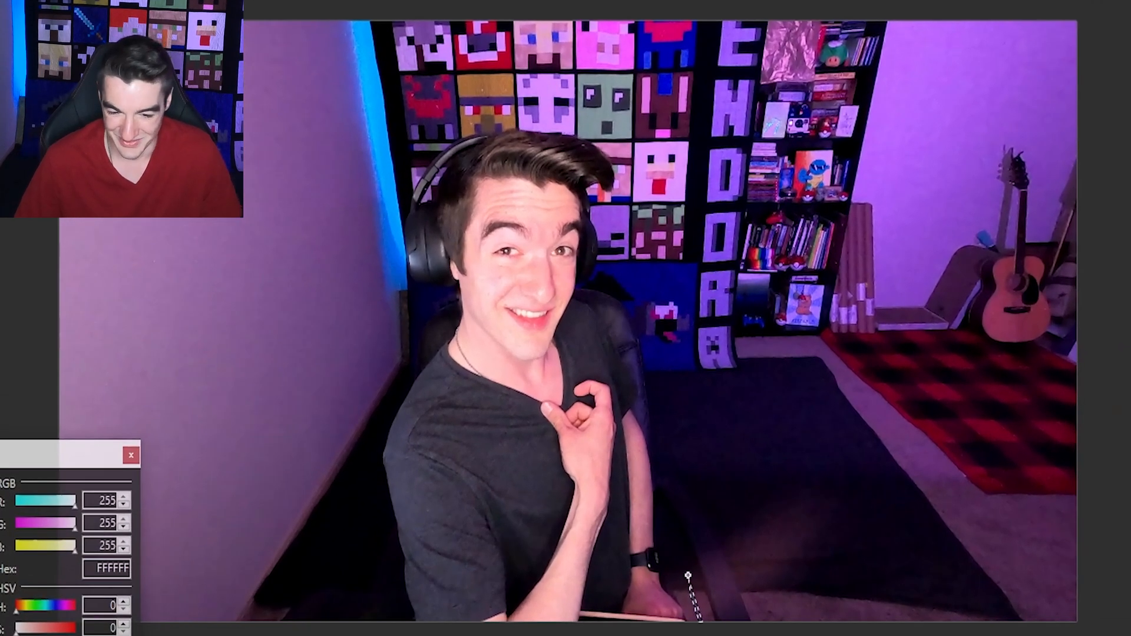
Crop the hand-on-chest snapshot to a rough lasso around the person, and erase the background beside the forearm, watch and resting hand.
mouse_move(637, 190)
mouse_down()
mouse_move(589, 117)
mouse_move(439, 106)
mouse_move(396, 236)
mouse_move(407, 324)
mouse_move(372, 465)
mouse_move(383, 620)
mouse_up()
key(ctrl+shift+x)
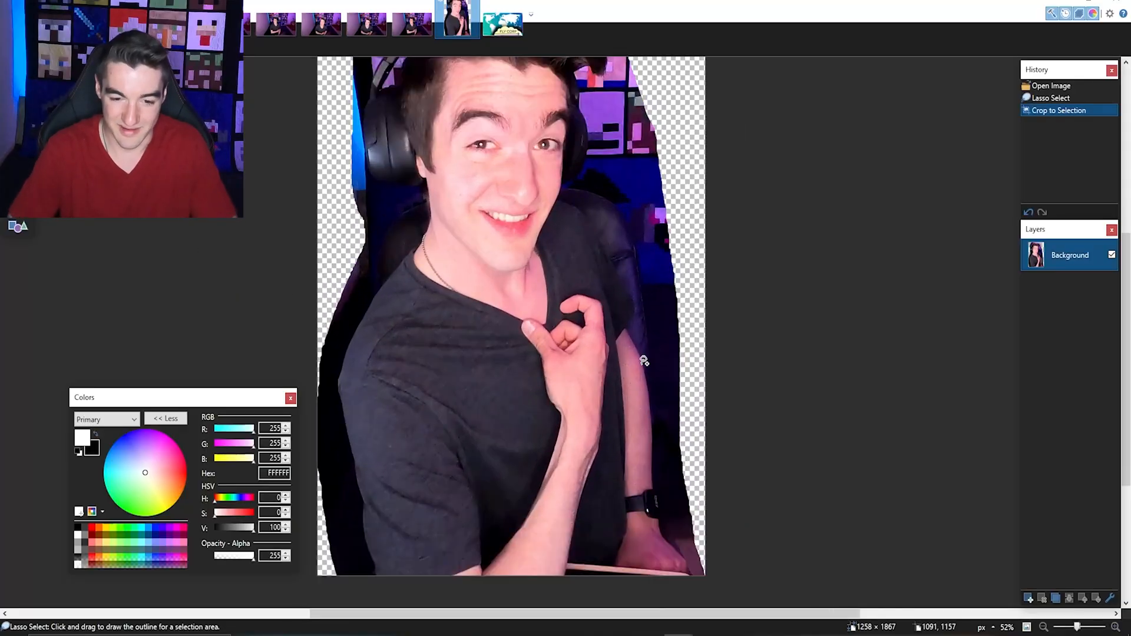
scroll(616, 449, up, 4)
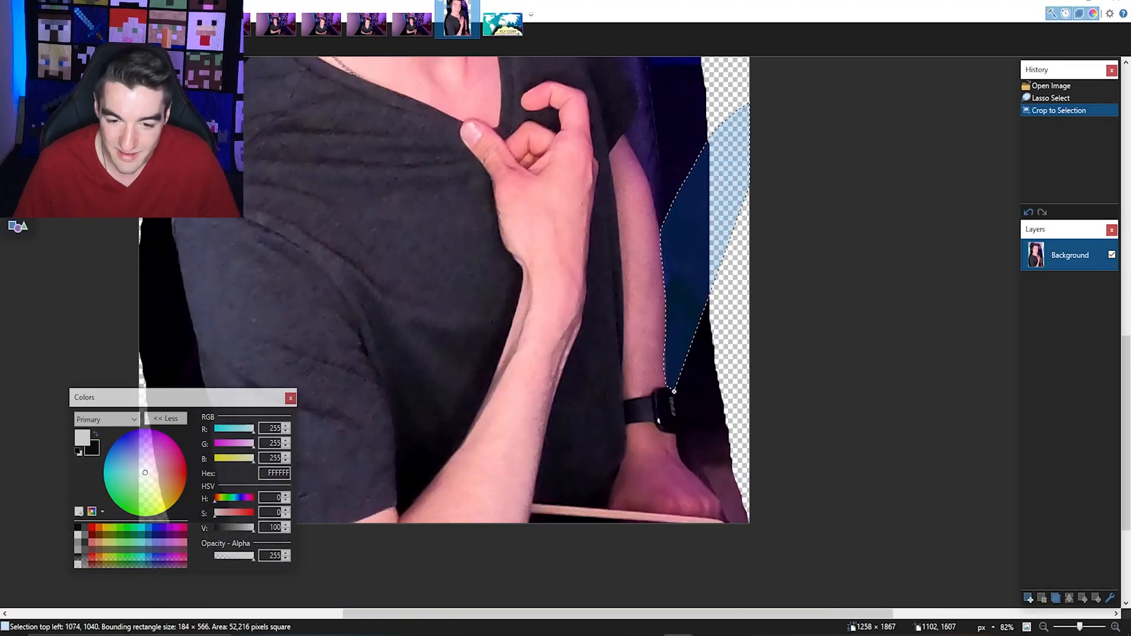
mouse_move(677, 431)
mouse_down()
mouse_move(679, 456)
mouse_move(720, 519)
mouse_up()
key(Delete)
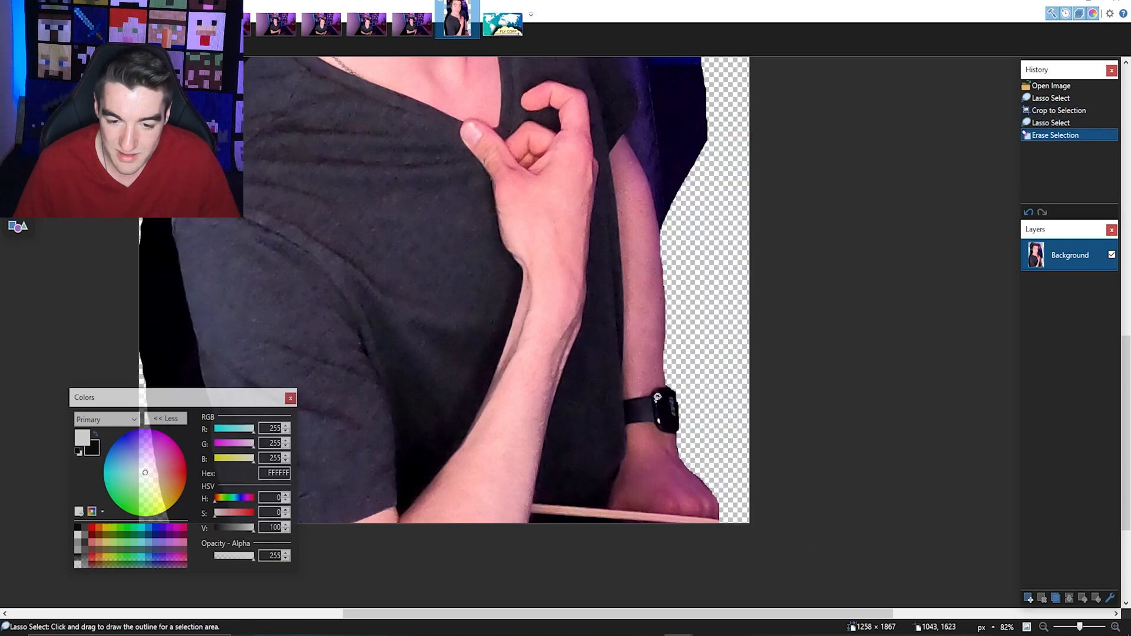
Lasso and erase the thin background fringe along the outer edge of the wristwatch.
scroll(678, 442, up, 5)
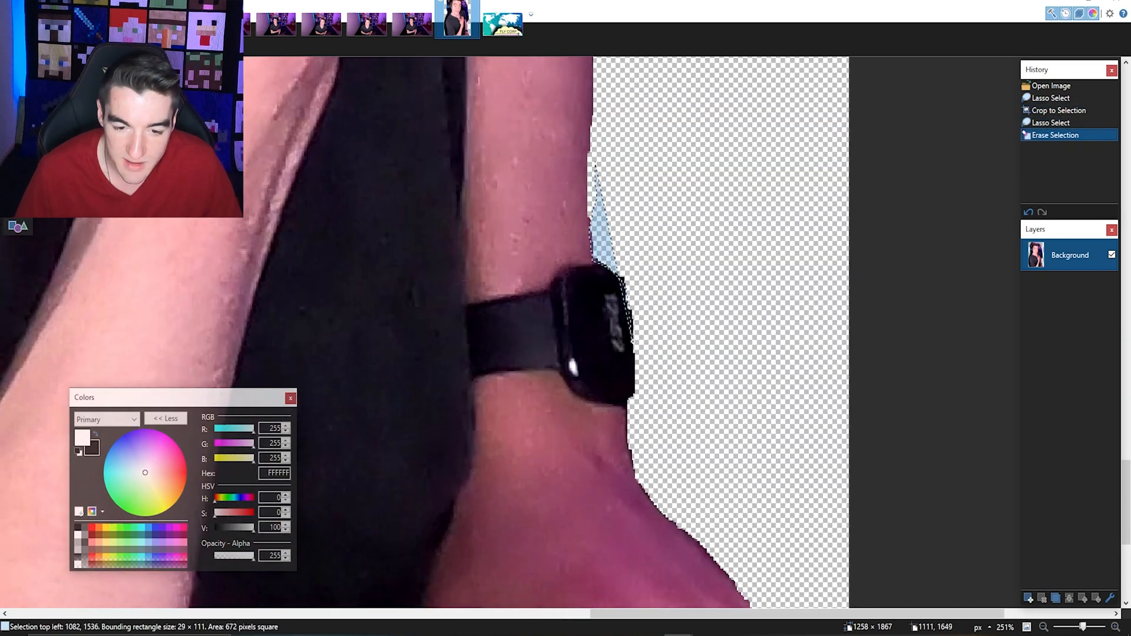
mouse_move(633, 472)
mouse_down()
mouse_move(652, 496)
mouse_move(813, 450)
mouse_up()
key(Delete)
Erase the background beside the shoulder, sleeve and upper arm above the watch, including the dark sliver along the arm's edge.
scroll(672, 363, down, 5)
scroll(677, 397, up, 3)
scroll(681, 330, down, 3)
scroll(698, 153, up, 4)
mouse_move(524, 132)
mouse_down()
mouse_move(580, 236)
mouse_move(656, 481)
mouse_move(768, 454)
mouse_up()
key(Delete)
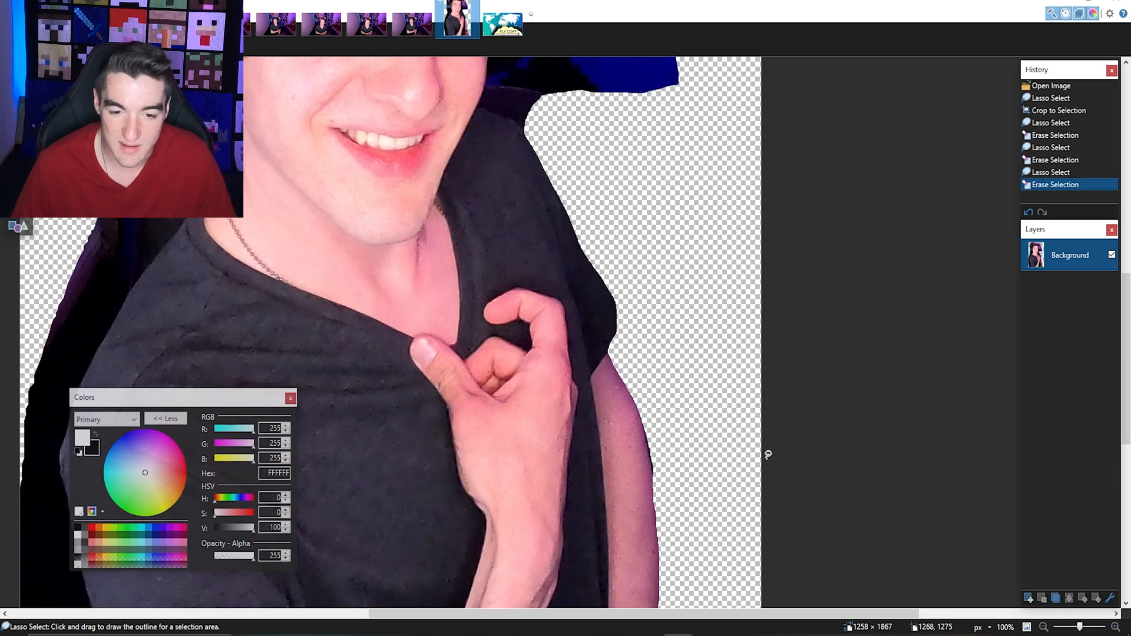
scroll(616, 385, down, 4)
ctrl+scroll(623, 166, up, 3)
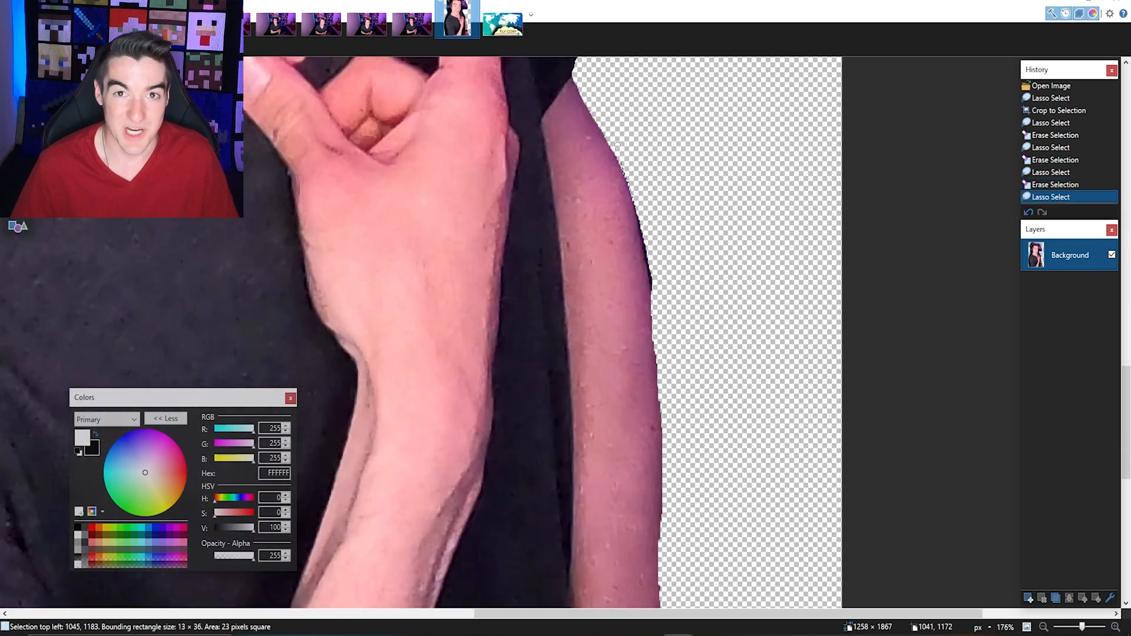
key(Delete)
ctrl+scroll(687, 291, down, 2)
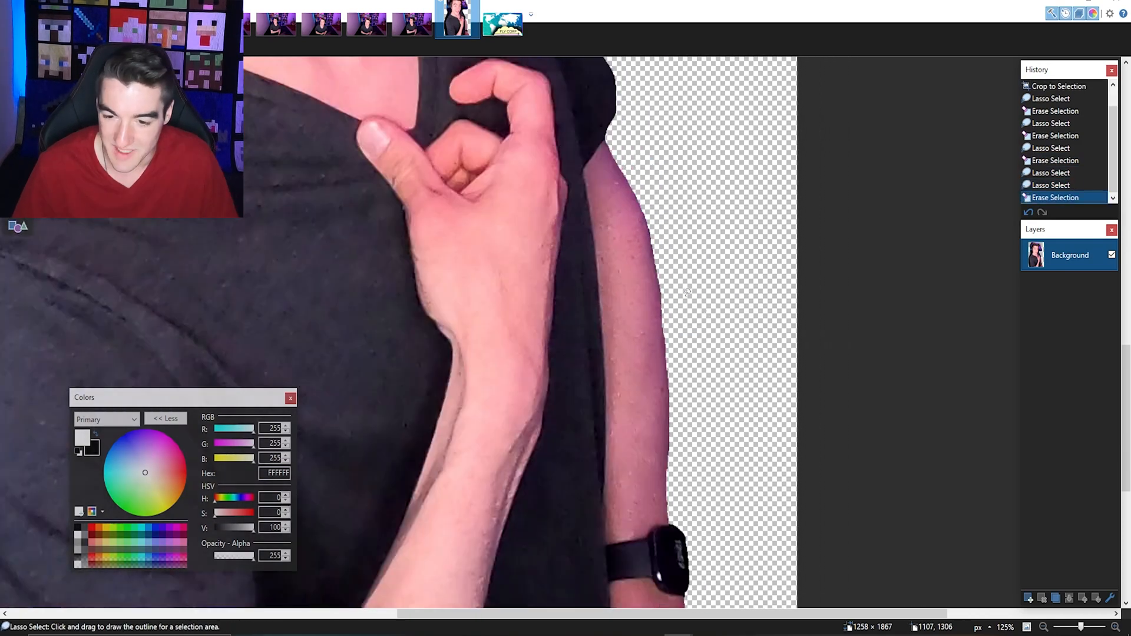
Lasso around the swept-up front of the hair and the ear cup beneath it, and erase the background outside them.
scroll(687, 291, up, 10)
ctrl+scroll(450, 59, down, 2)
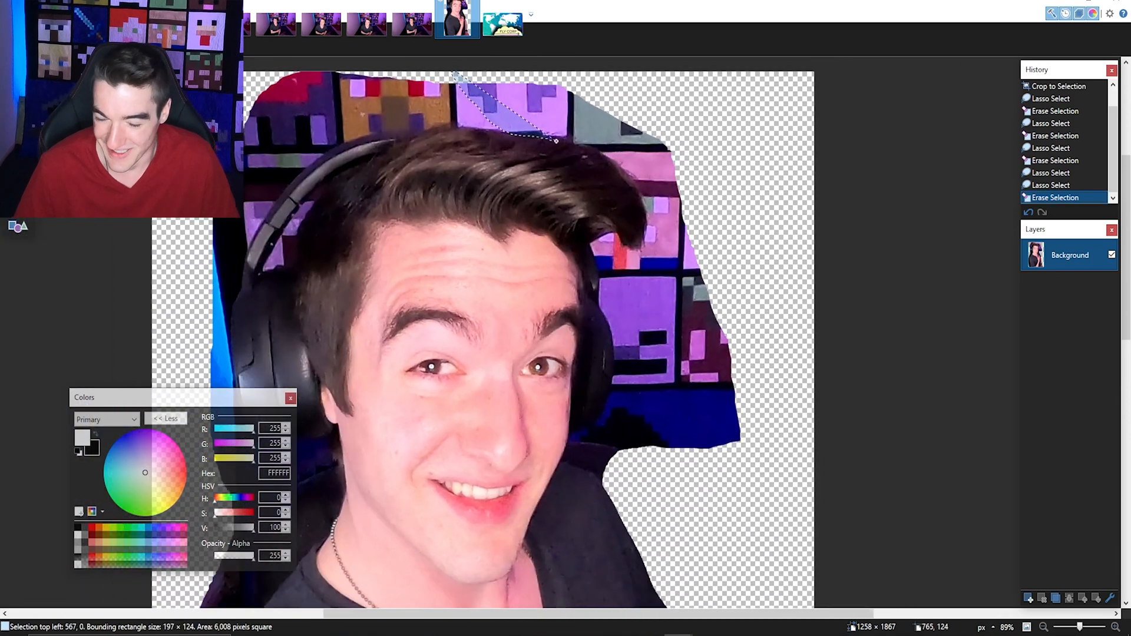
mouse_move(642, 210)
mouse_down()
mouse_move(628, 240)
mouse_move(607, 233)
mouse_up()
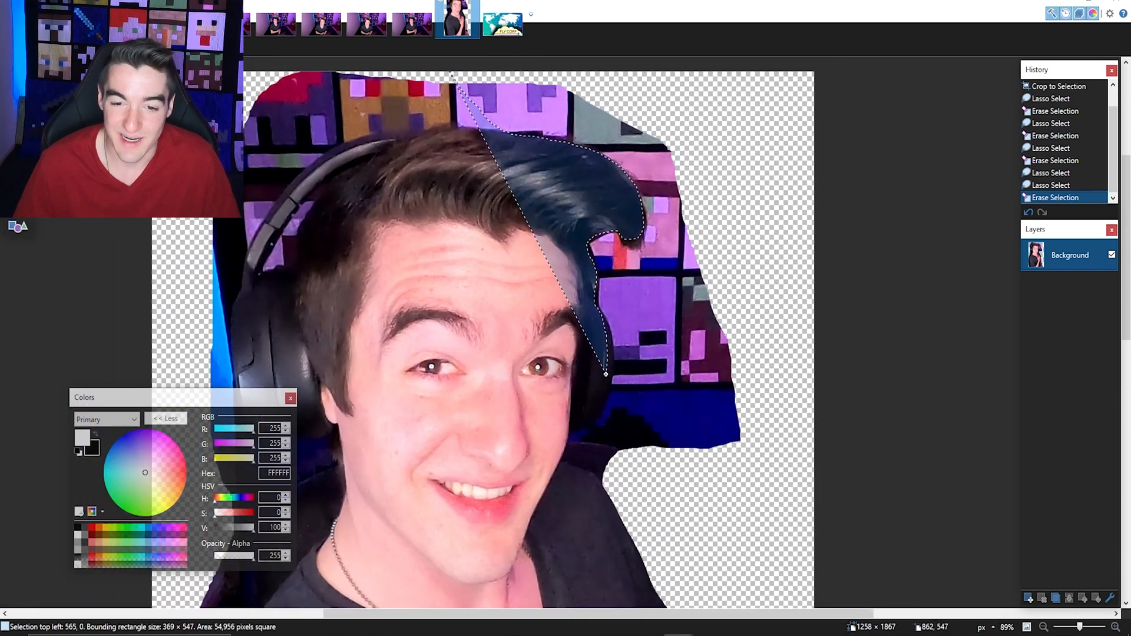
drag(606, 368, 846, 159)
key(Delete)
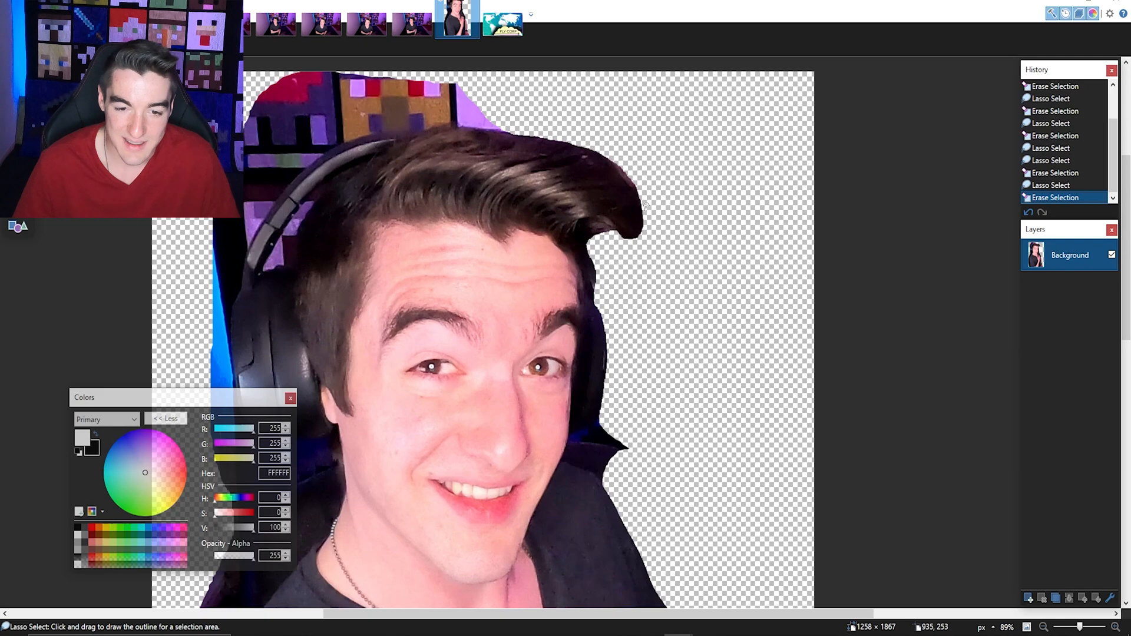
Erase the wedge of background between the ear cup, the jaw and the shoulder below the swept-up hair.
drag(644, 211, 681, 262)
scroll(685, 252, up, 3)
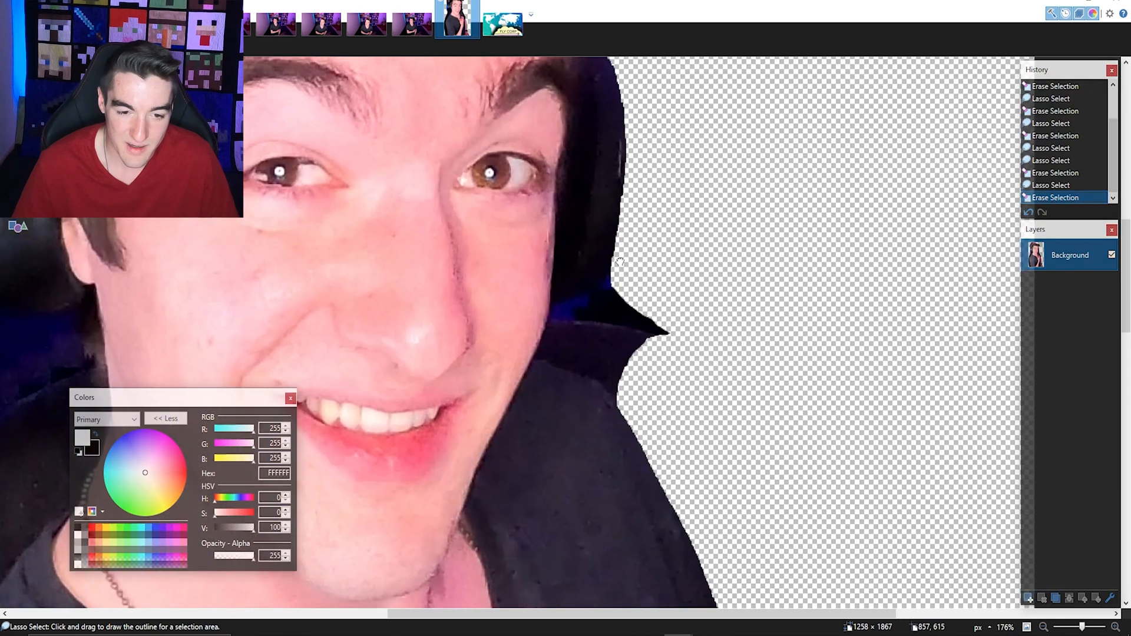
drag(630, 224, 592, 290)
mouse_move(549, 324)
mouse_down()
mouse_move(539, 380)
mouse_move(627, 238)
mouse_up()
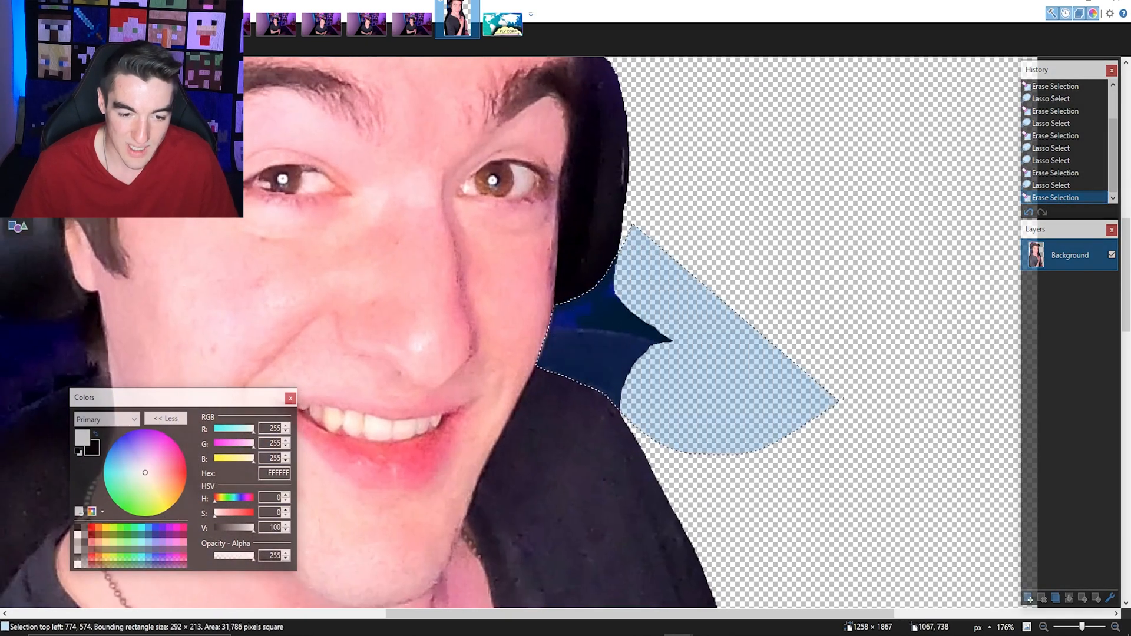
key(Delete)
Trim the small leftover background fringes around the cheek and the ear cup on the same side.
scroll(555, 306, down, 2)
scroll(555, 307, up, 5)
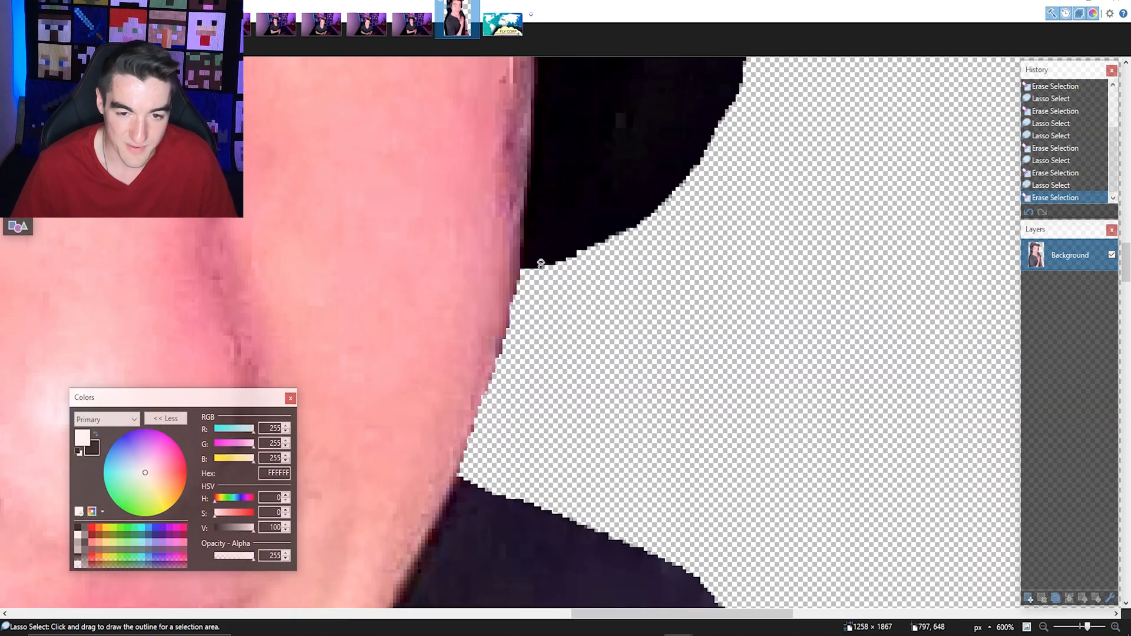
drag(505, 320, 531, 360)
key(Delete)
scroll(571, 346, down, 7)
scroll(617, 340, up, 6)
drag(653, 335, 657, 353)
key(Delete)
Erase the background above the hair and outside the visible headphone band, down to the larger ear cup.
scroll(681, 350, down, 4)
scroll(717, 273, down, 4)
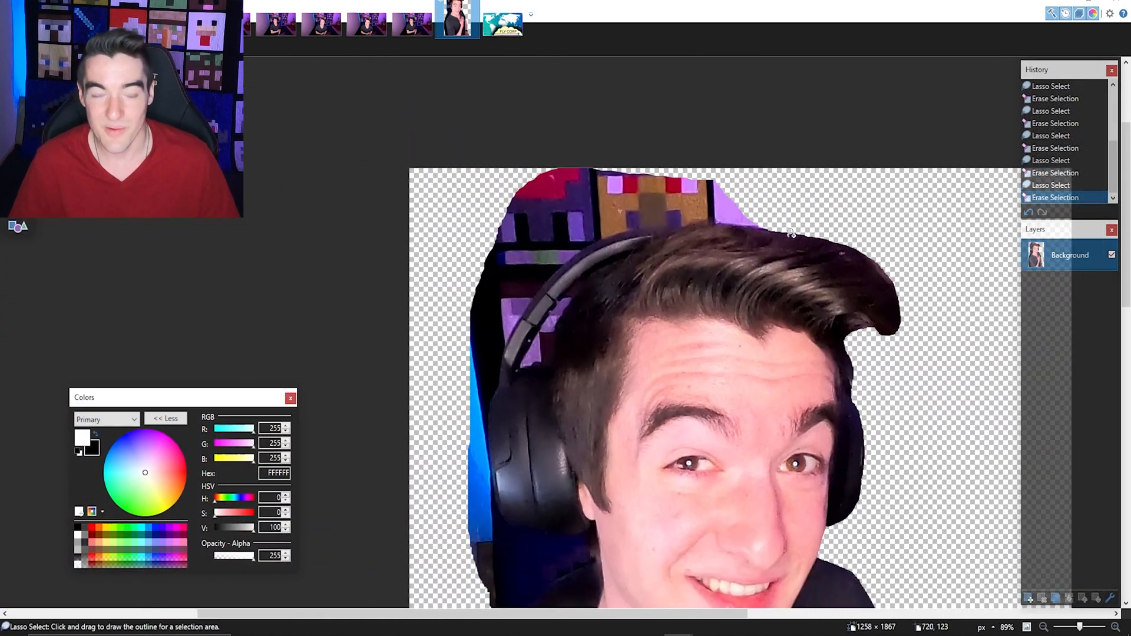
drag(753, 216, 708, 215)
mouse_move(486, 300)
mouse_down()
mouse_move(454, 375)
mouse_move(607, 48)
mouse_move(654, 83)
mouse_up()
key(Delete)
Cut out the patches of background enclosed between the headphone band and the hair.
scroll(560, 225, up, 3)
scroll(401, 331, down, 1)
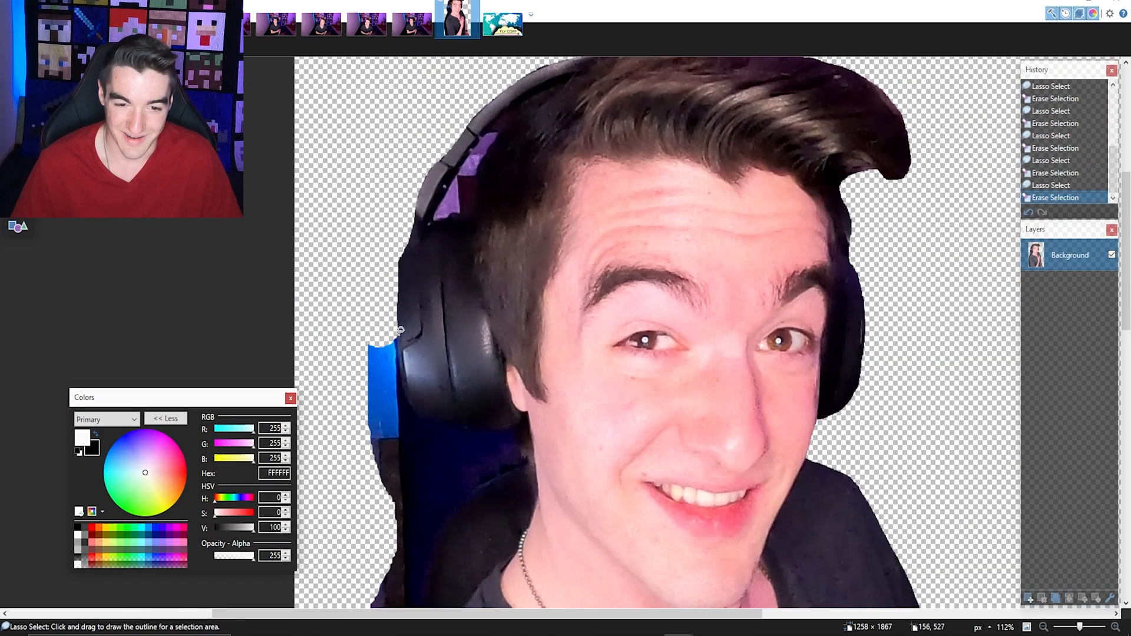
scroll(560, 260, up, 2)
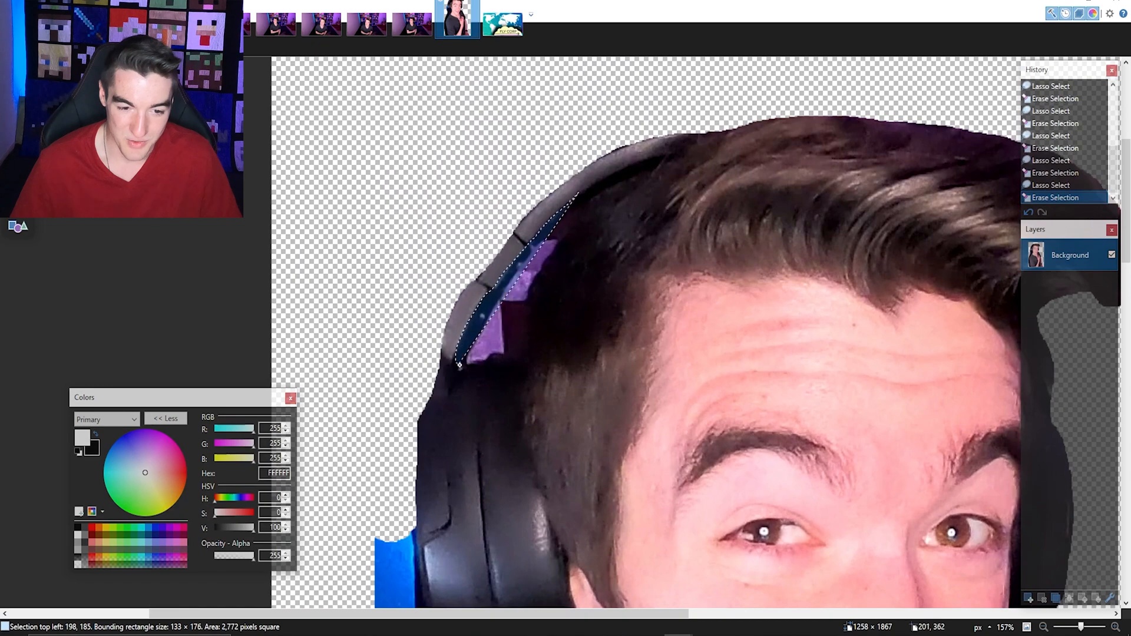
drag(567, 235, 568, 232)
key(Delete)
drag(660, 143, 653, 208)
scroll(655, 204, up, 1)
mouse_move(663, 191)
mouse_down()
mouse_move(634, 203)
mouse_move(471, 170)
mouse_up()
key(Delete)
Erase the blue strip and dark background around the underside of the large ear cup and beside the neck.
scroll(383, 188, down, 5)
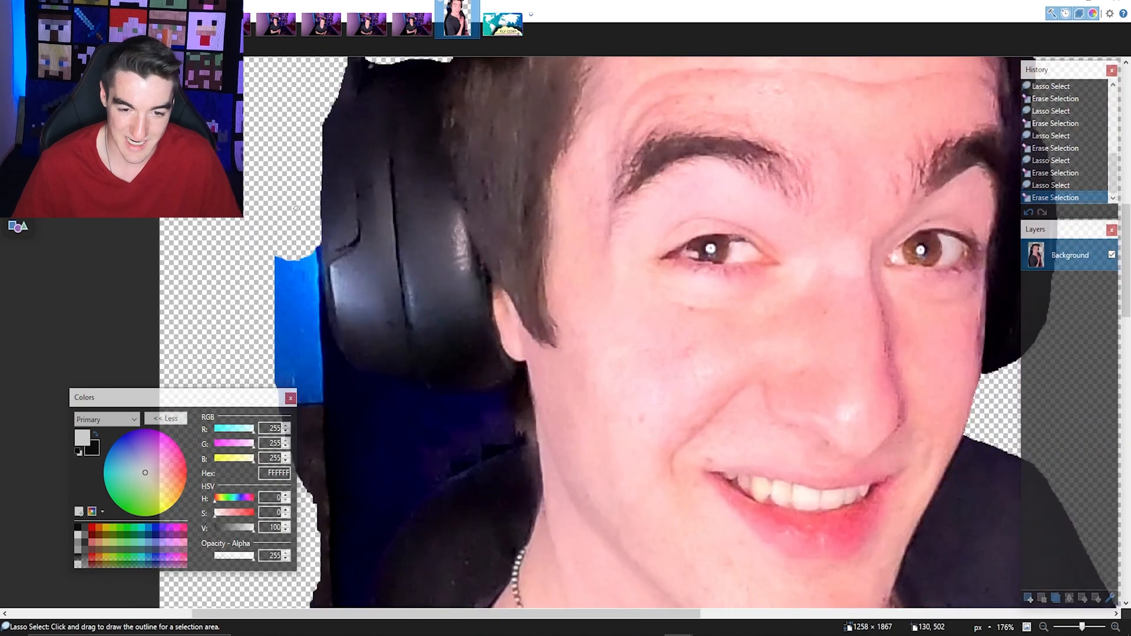
scroll(382, 170, down, 2)
scroll(382, 170, left, 1)
mouse_move(452, 308)
mouse_down()
mouse_move(560, 306)
mouse_move(584, 385)
mouse_move(289, 156)
mouse_up()
key(Delete)
Trim the dark fringe below the earlobe and along the edge of the neck.
scroll(532, 276, down, 3)
scroll(531, 276, up, 3)
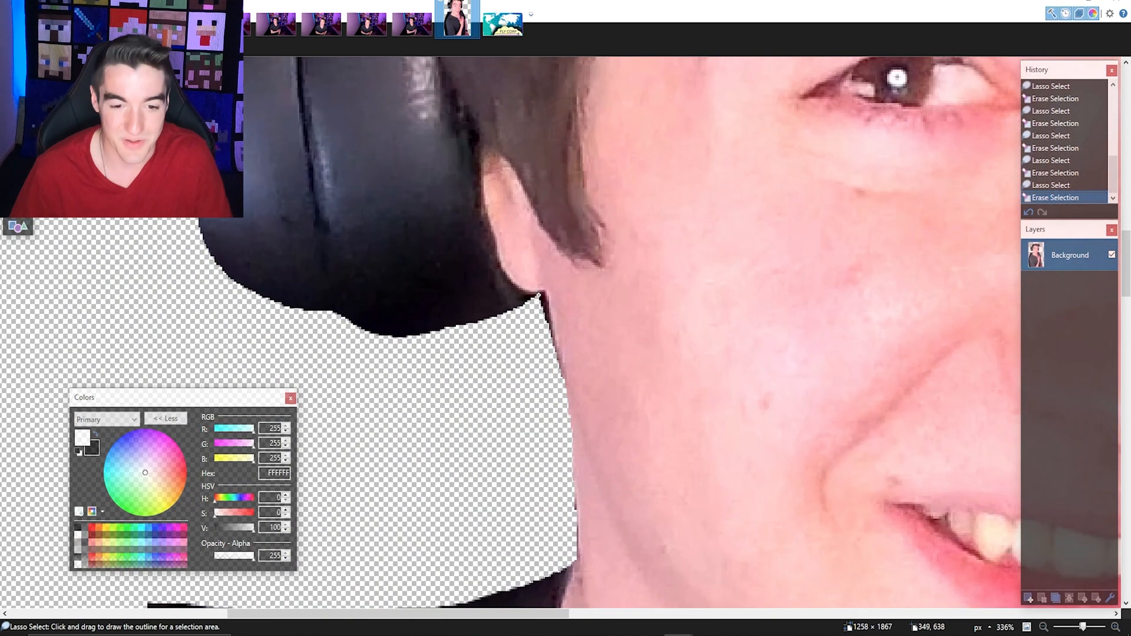
click(559, 352)
scroll(531, 308, up, 3)
drag(547, 294, 552, 321)
mouse_move(554, 324)
mouse_down()
mouse_move(562, 369)
mouse_move(533, 413)
mouse_up()
key(Delete)
scroll(538, 291, down, 3)
scroll(606, 265, down, 3)
drag(610, 247, 616, 264)
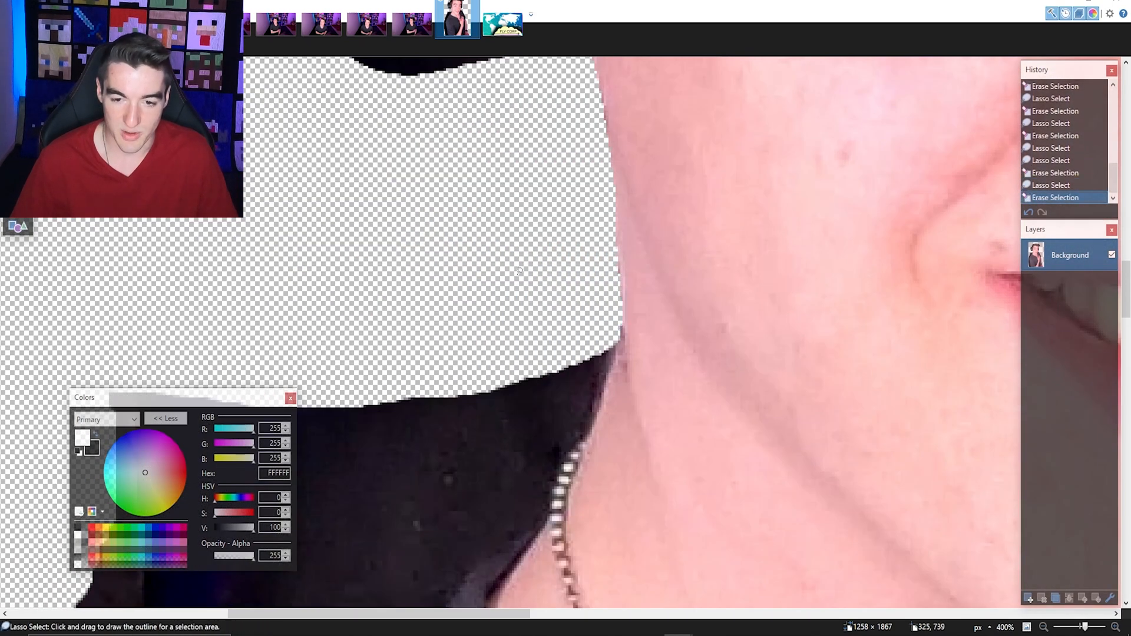
Lasso and erase the chair and background behind the shoulder, from the necklace down to the upper sleeve.
scroll(548, 340, down, 6)
scroll(624, 319, up, 2)
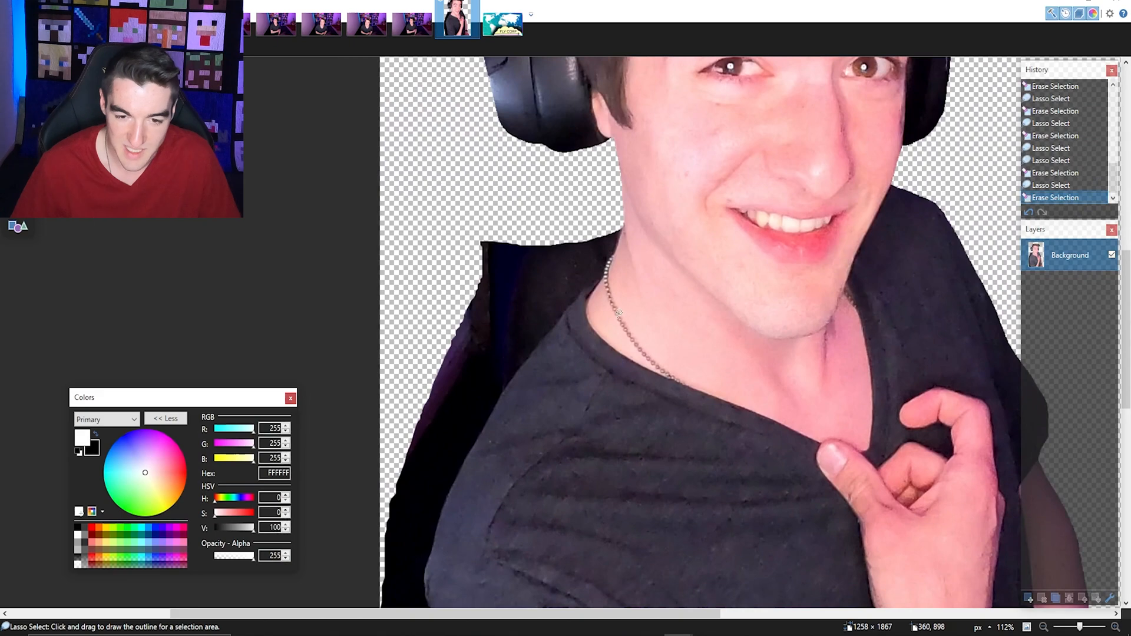
scroll(622, 231, up, 1)
drag(622, 204, 623, 219)
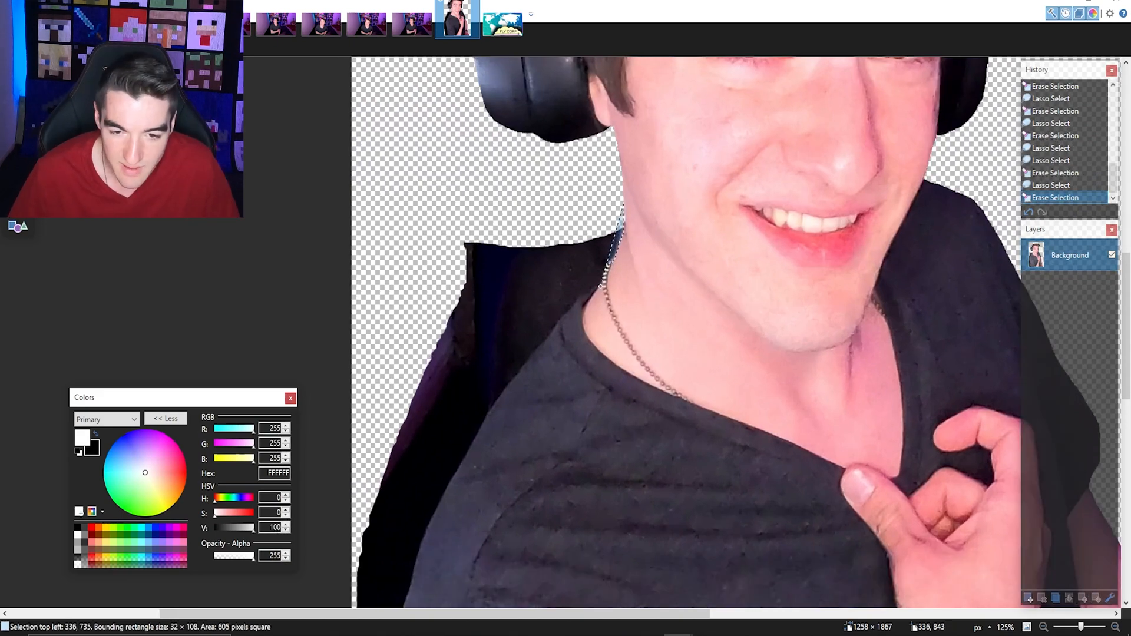
drag(486, 422, 324, 235)
key(Delete)
Erase the remaining dark background along the outer sleeve down to the bottom of the cutout.
scroll(584, 260, down, 2)
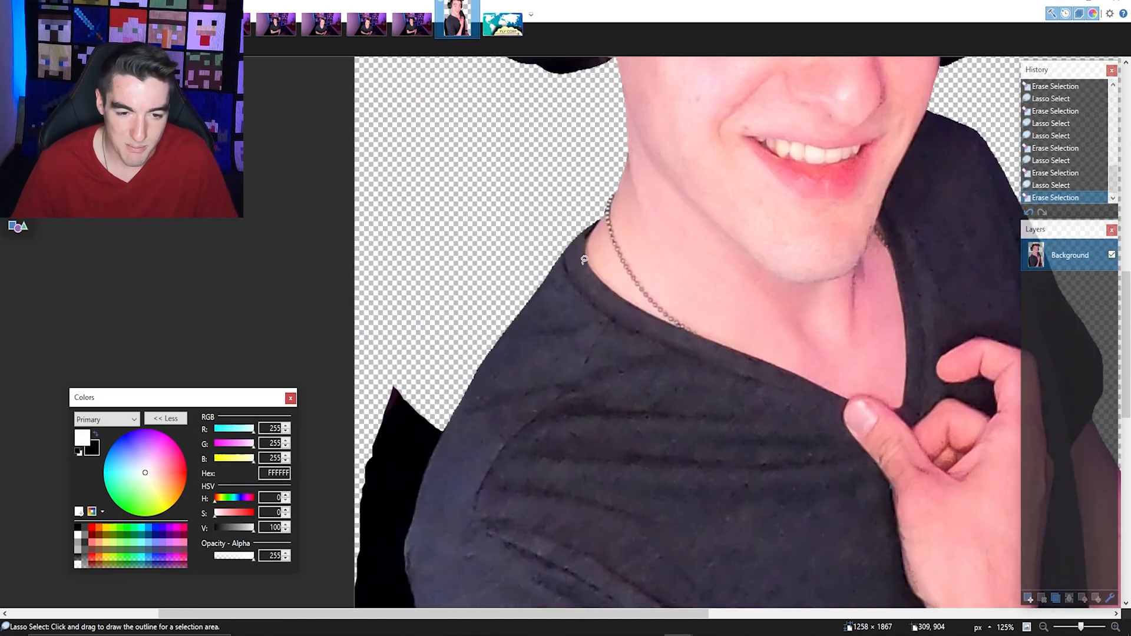
scroll(583, 260, down, 6)
scroll(584, 259, left, 2)
drag(535, 187, 514, 229)
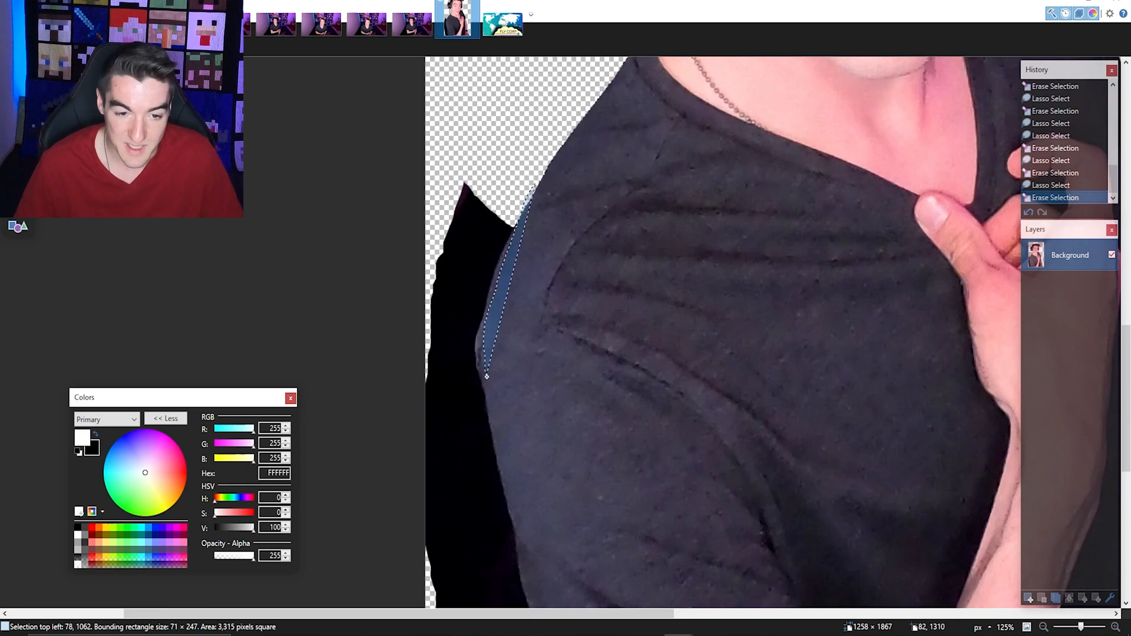
drag(515, 511, 515, 386)
key(Delete)
scroll(515, 387, down, 4)
scroll(515, 386, right, 1)
drag(460, 243, 466, 265)
drag(489, 426, 63, 324)
key(Delete)
Check the whole cutout and trim the outer edge of the large ear cup where it meets the headband.
scroll(515, 331, right, 4)
scroll(591, 421, down, 3)
scroll(592, 422, up, 2)
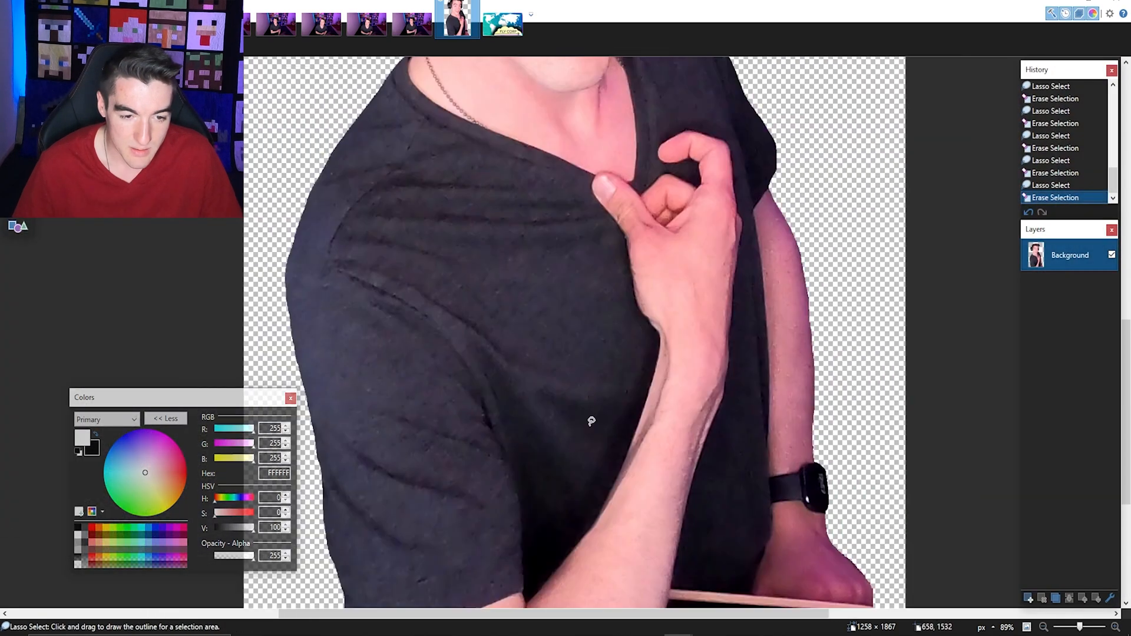
scroll(592, 422, down, 4)
scroll(573, 432, up, 3)
scroll(580, 380, down, 5)
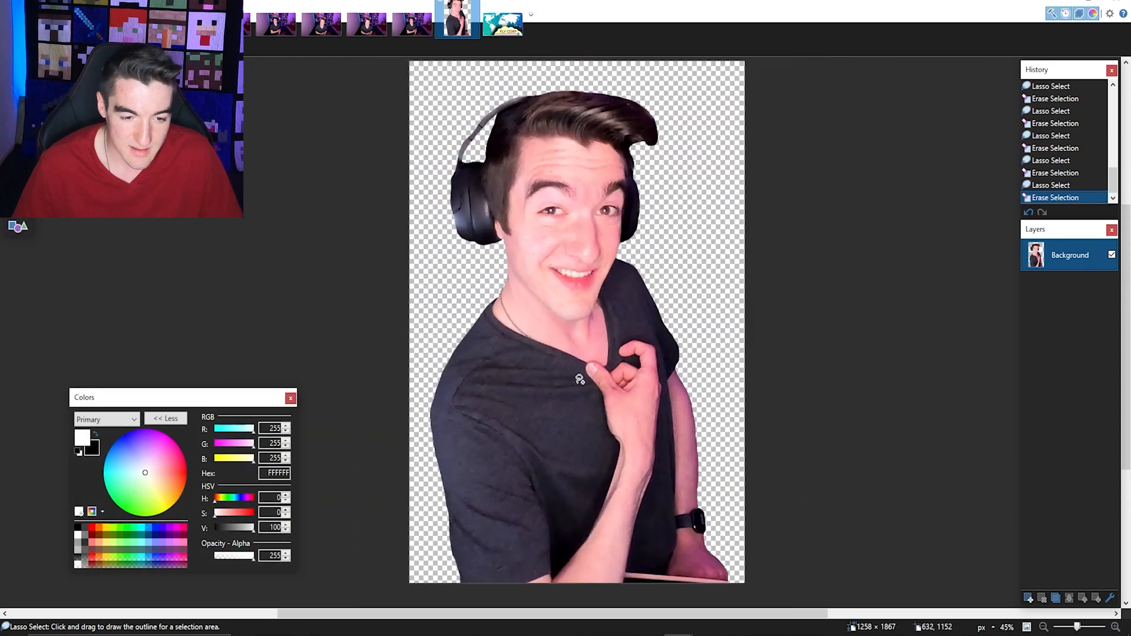
scroll(580, 380, up, 5)
drag(379, 216, 380, 218)
drag(389, 149, 381, 213)
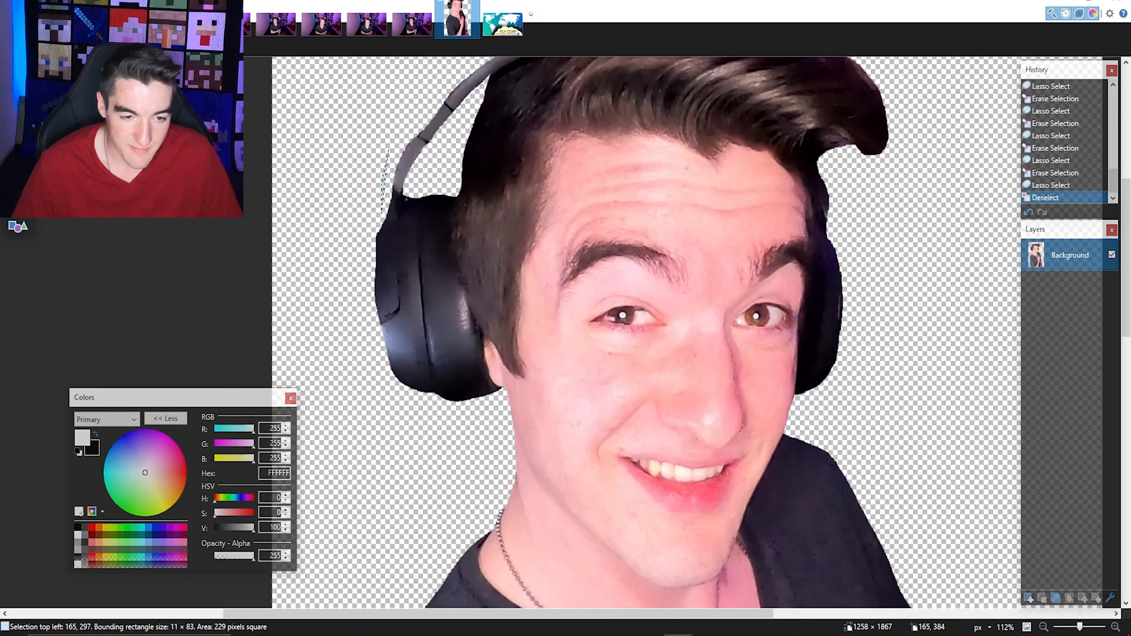
drag(414, 379, 252, 324)
key(Delete)
scroll(587, 338, down, 8)
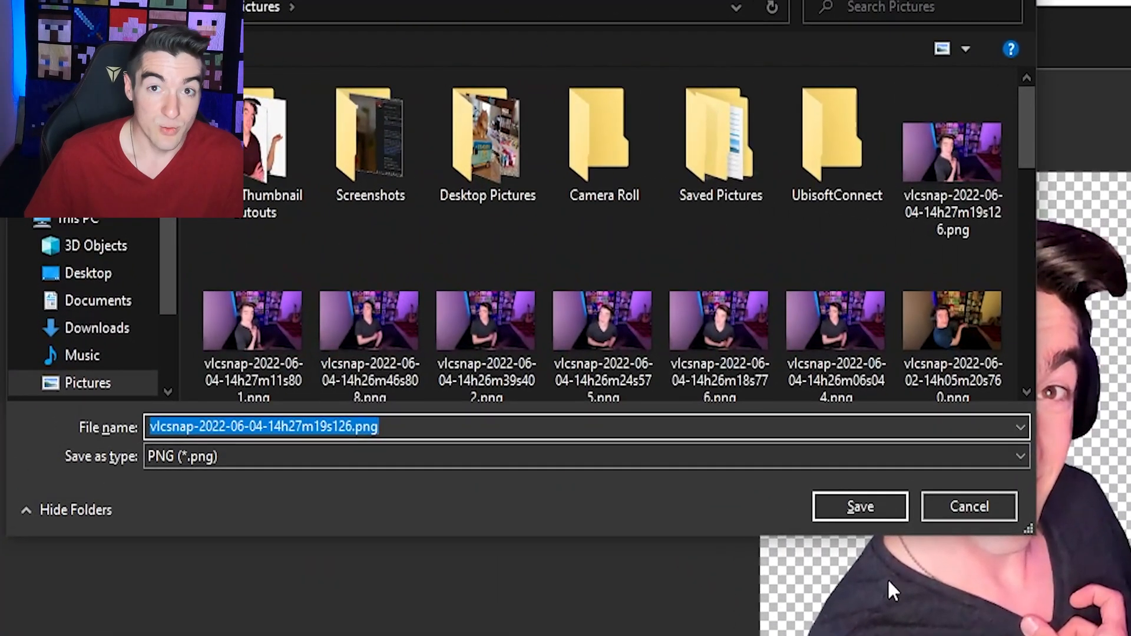
Go to the Fly Corp Episode 1 RAW folder under ONE-OFF's, Fly Corp on SpinnyDisk2 (Z:) as the save location.
scroll(111, 359, down, 1)
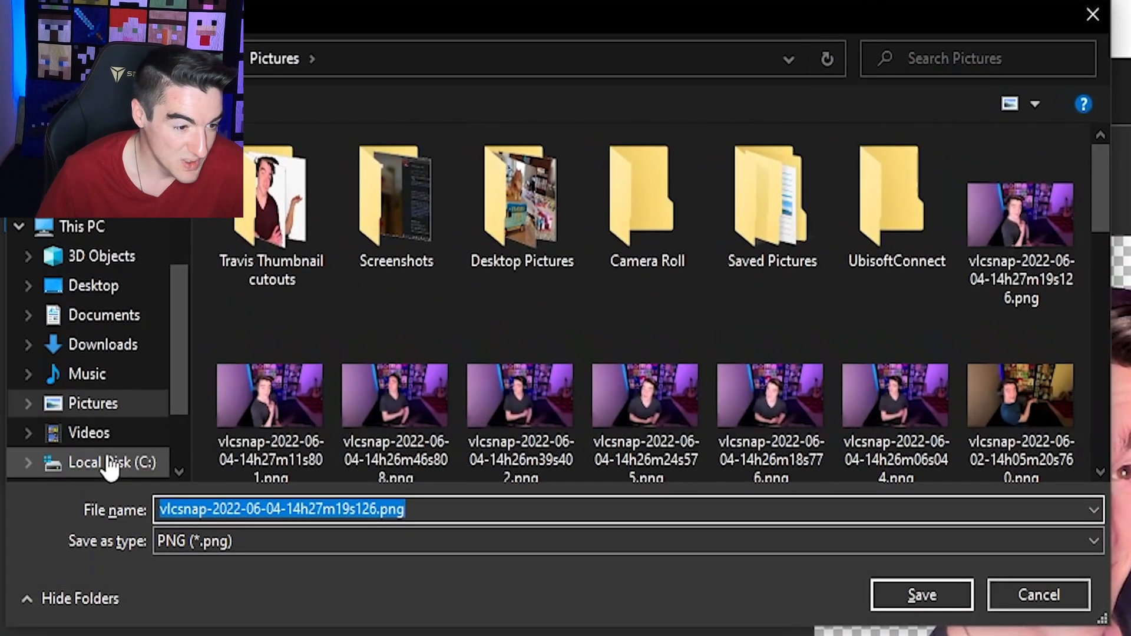
scroll(107, 412, down, 2)
click(111, 354)
click(628, 207)
double_click(655, 247)
double_click(297, 199)
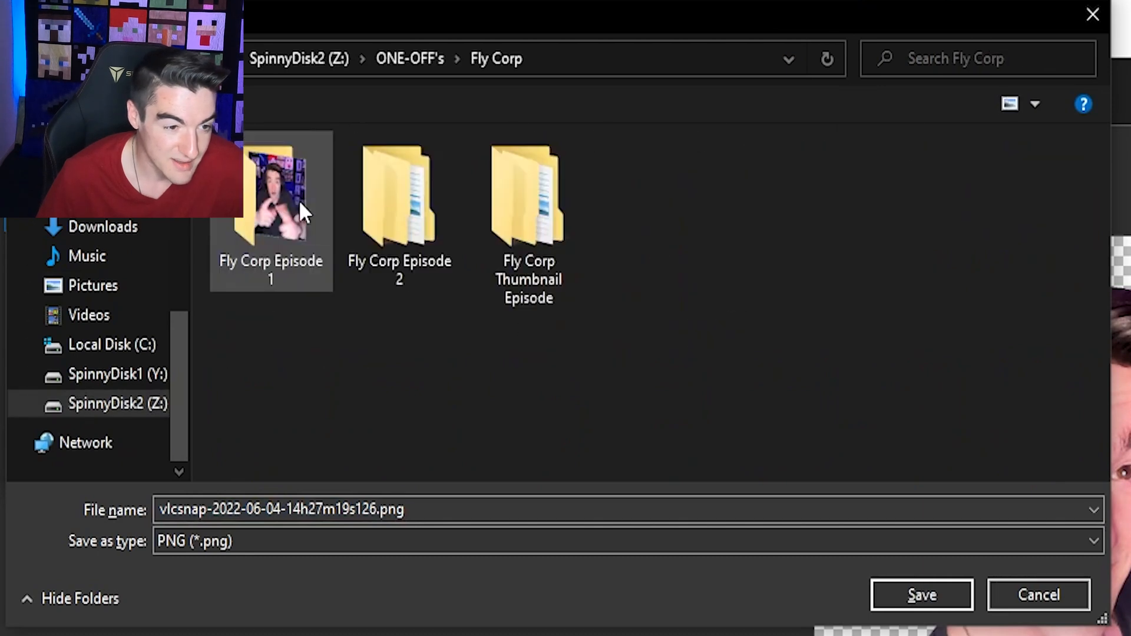
double_click(292, 213)
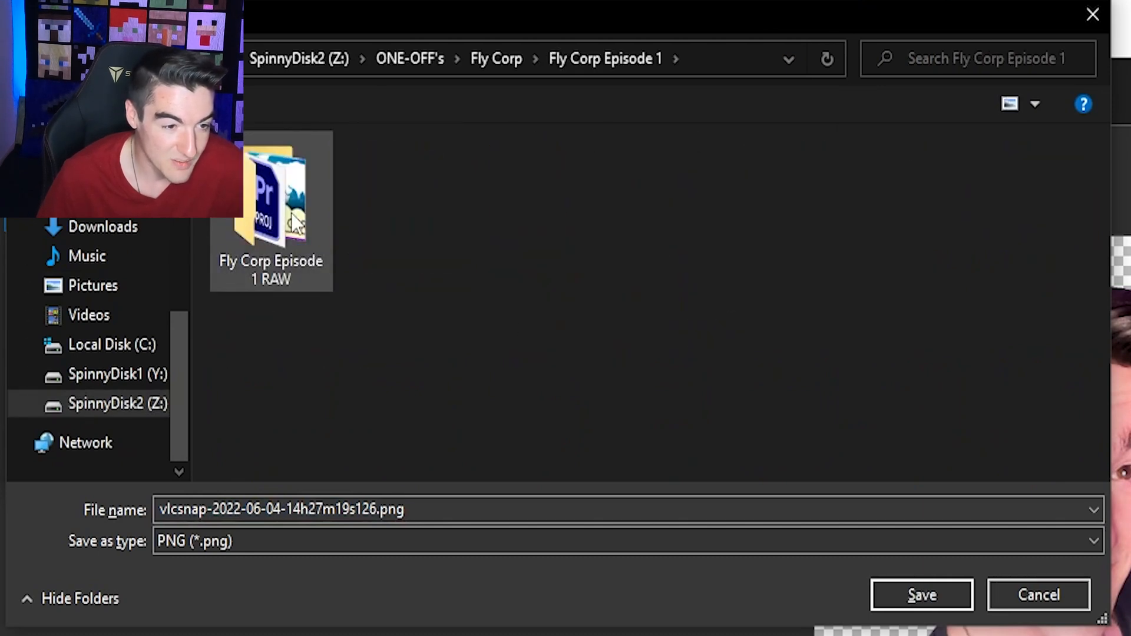
double_click(272, 237)
Save the cutout there as a PNG named "Fly Corp Episode 1 Trav Thumbnail PNG".
click(383, 510)
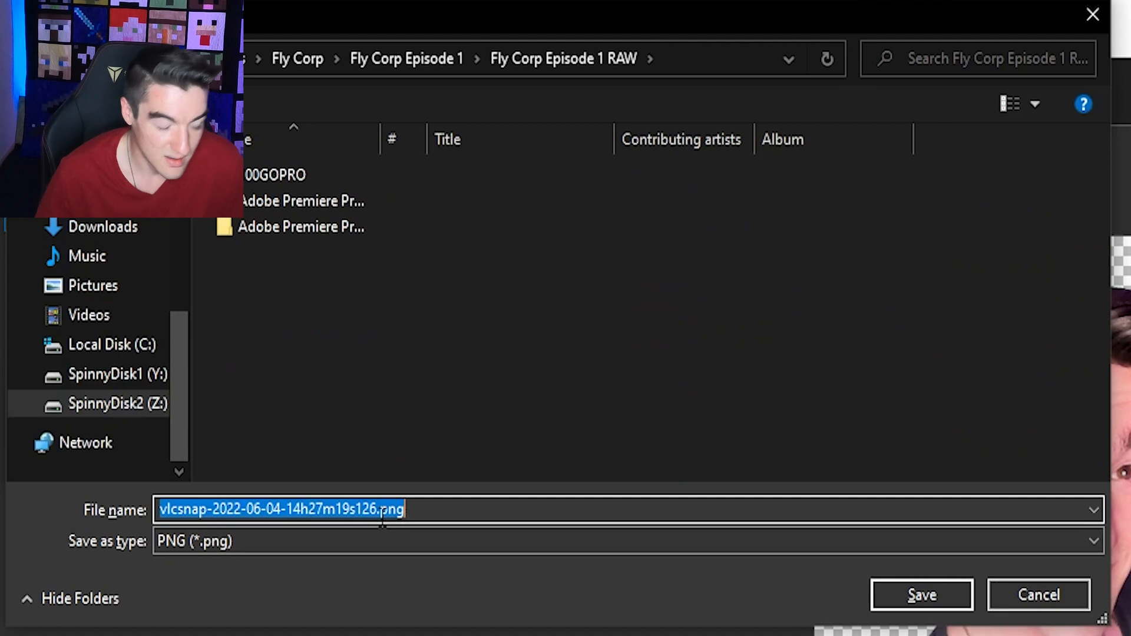
text(Fly Corp Episode )
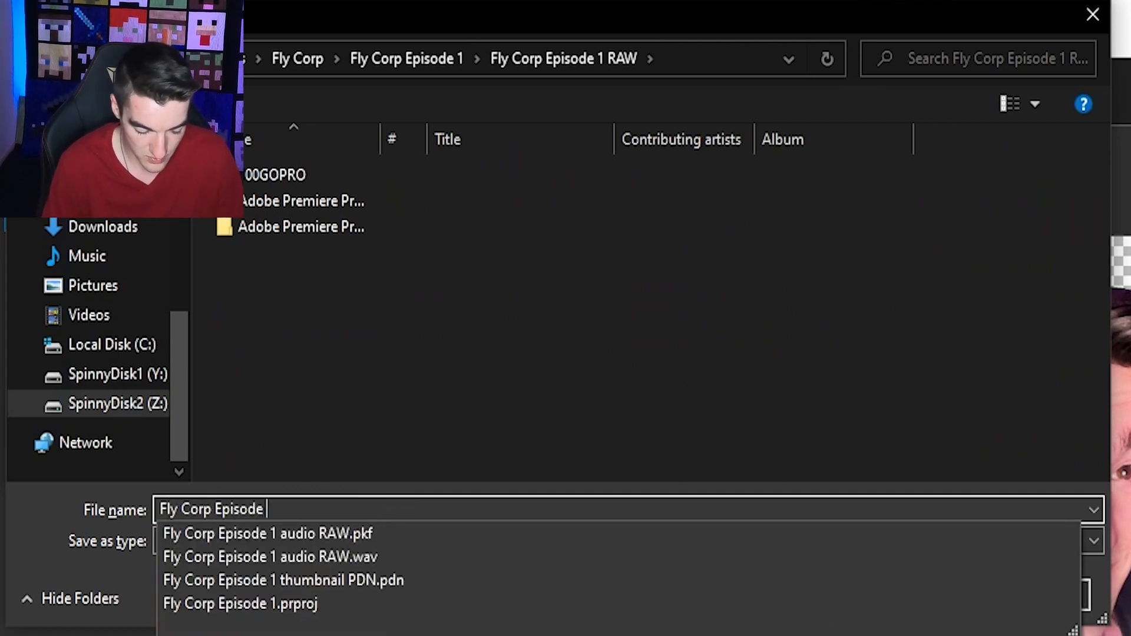
text(1 Trav Thumbnail PNG)
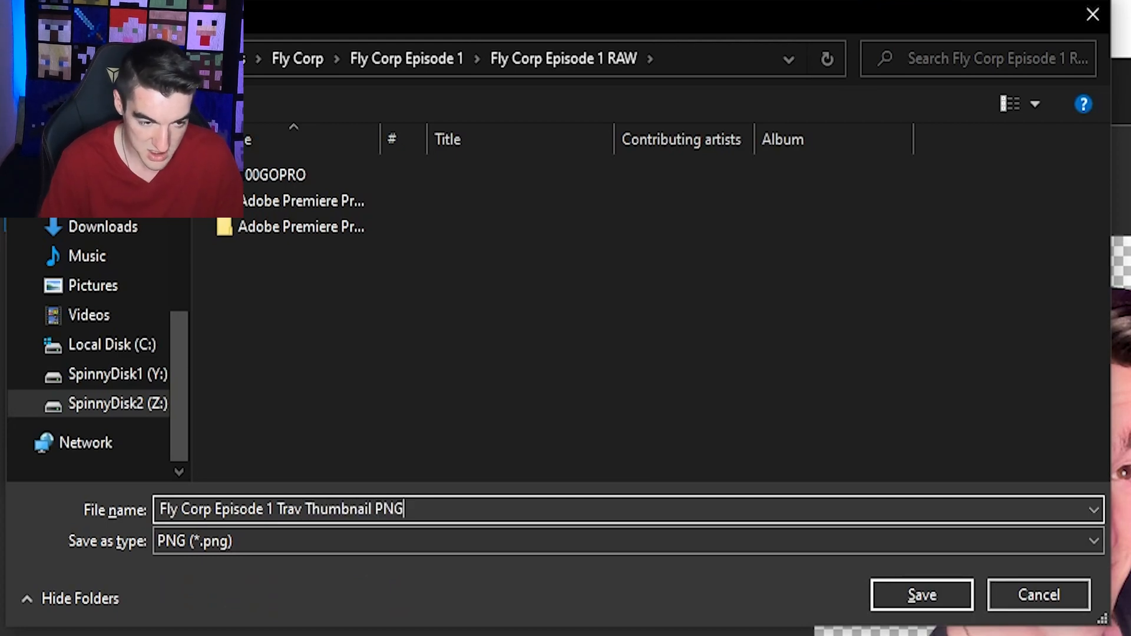
key(Return)
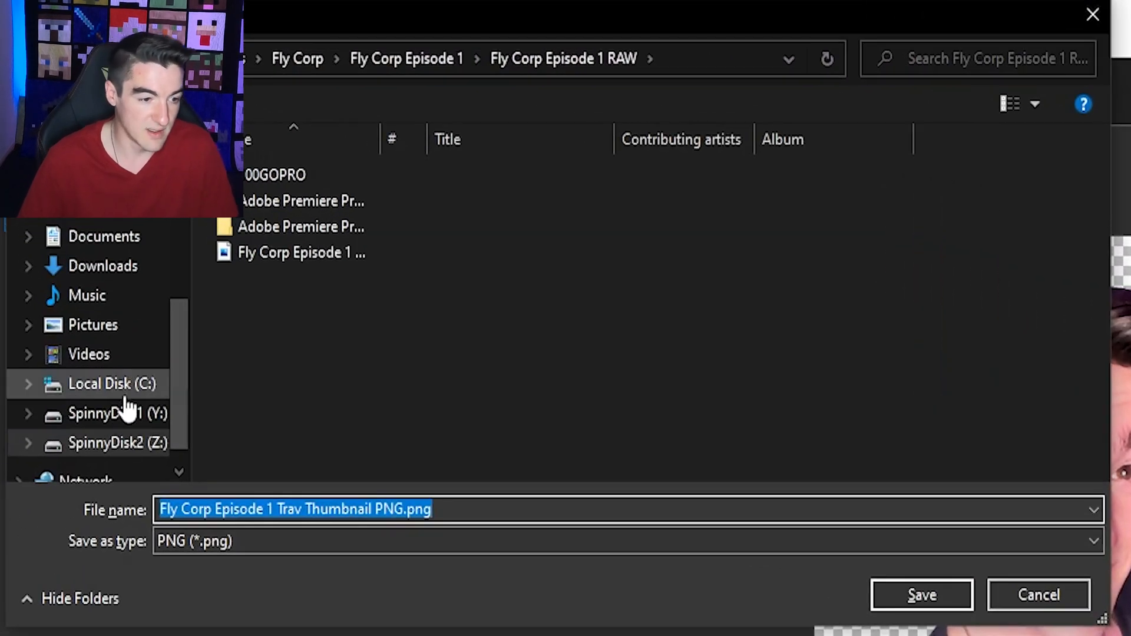
Save a second copy under the same file name in the thumbnail cutouts folder inside Pictures.
scroll(112, 383, up, 2)
scroll(98, 419, down, 1)
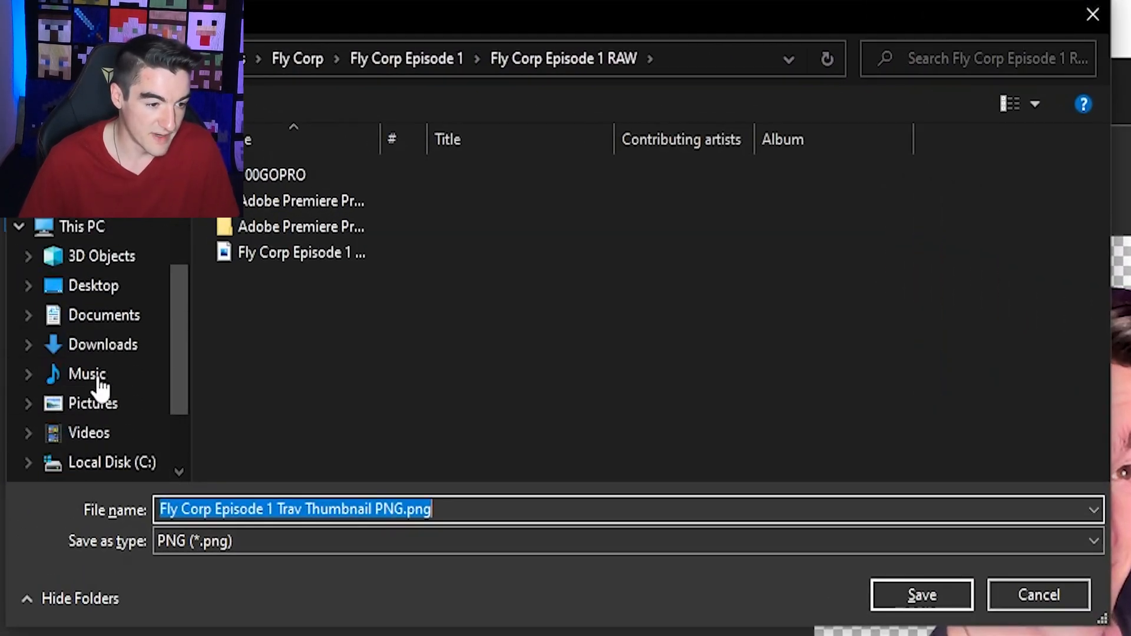
click(107, 403)
double_click(274, 228)
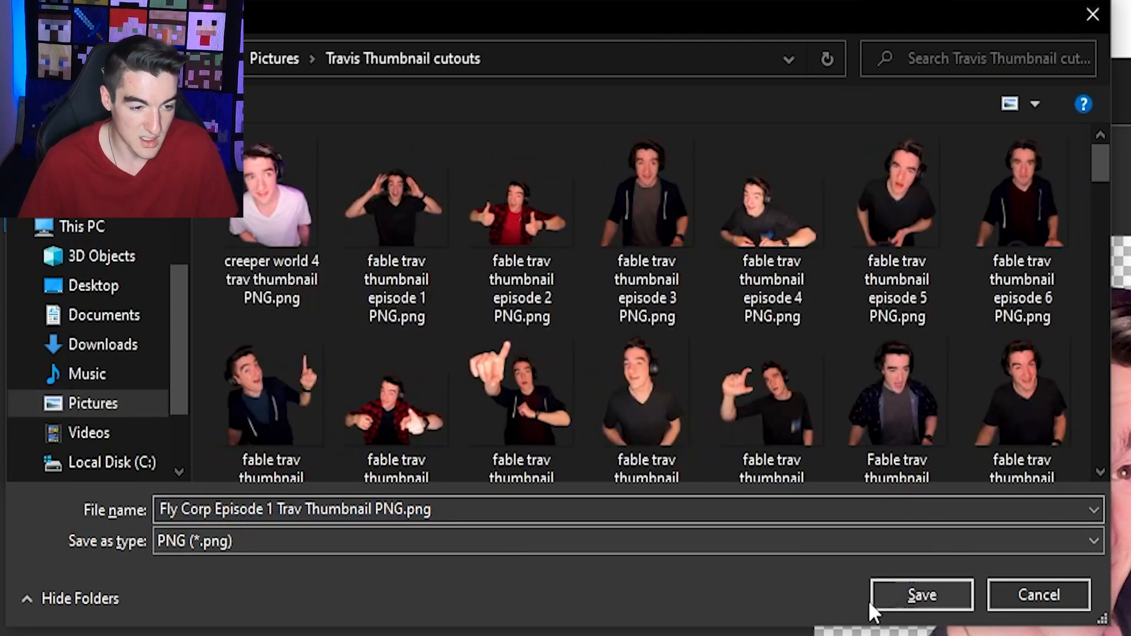
click(931, 594)
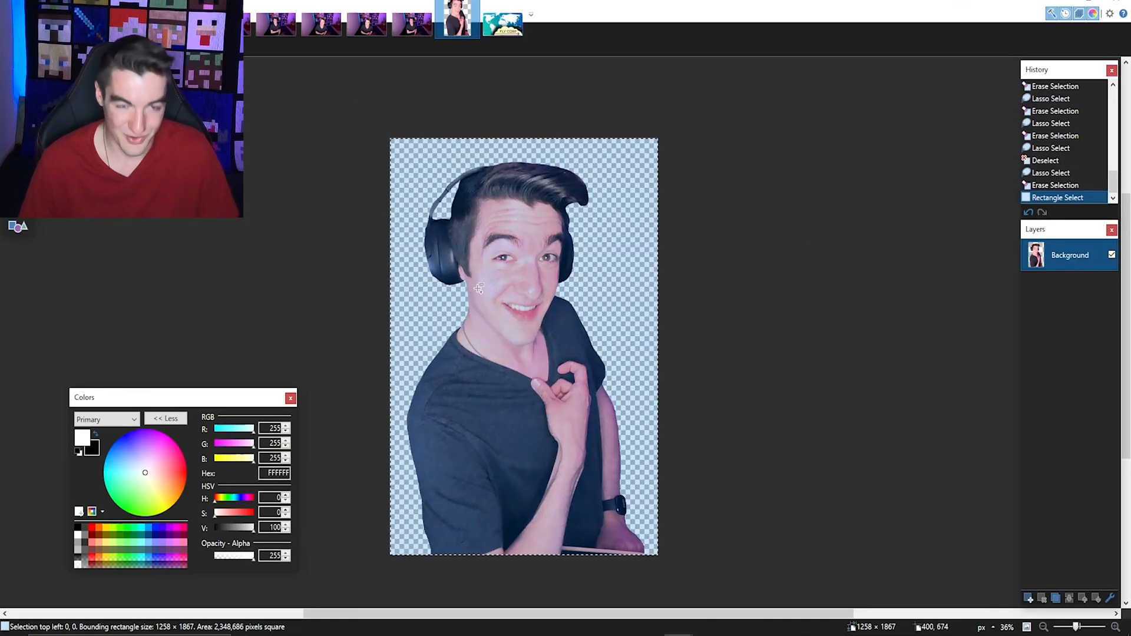
Paste the whole cutout onto the ME layer of the map thumbnail with the canvas size kept, and shift it slightly past the left edge.
click(503, 23)
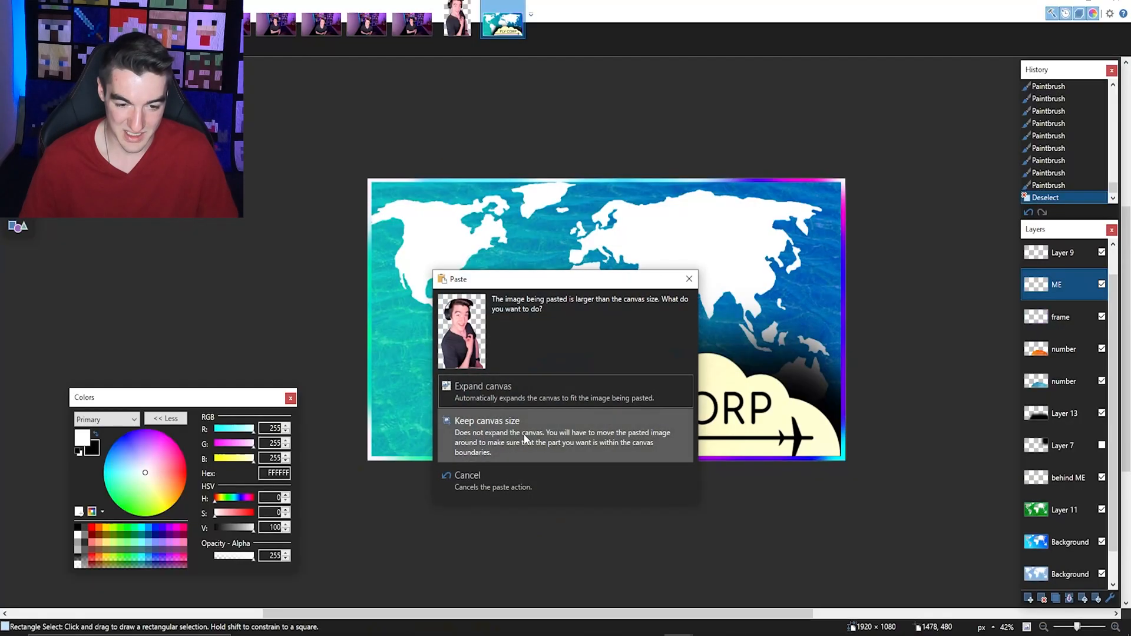
click(523, 434)
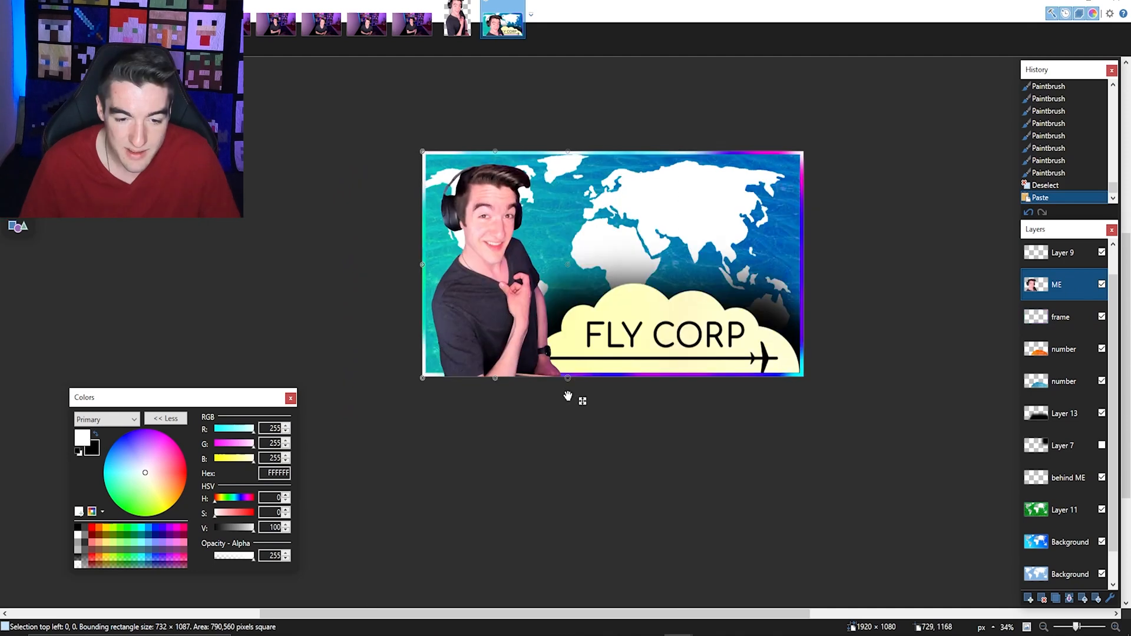
drag(567, 396, 559, 397)
drag(492, 346, 493, 346)
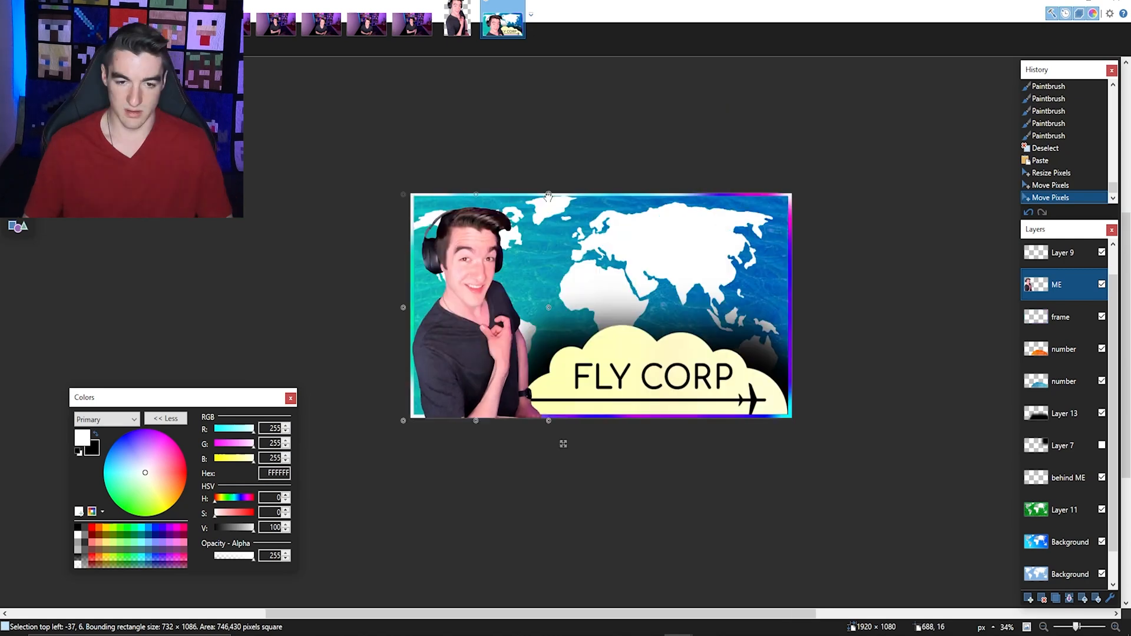
Shrink the pasted cutout to about 481 × 713 pixels and fit it into the lower-left corner of the thumbnail.
drag(521, 229, 517, 234)
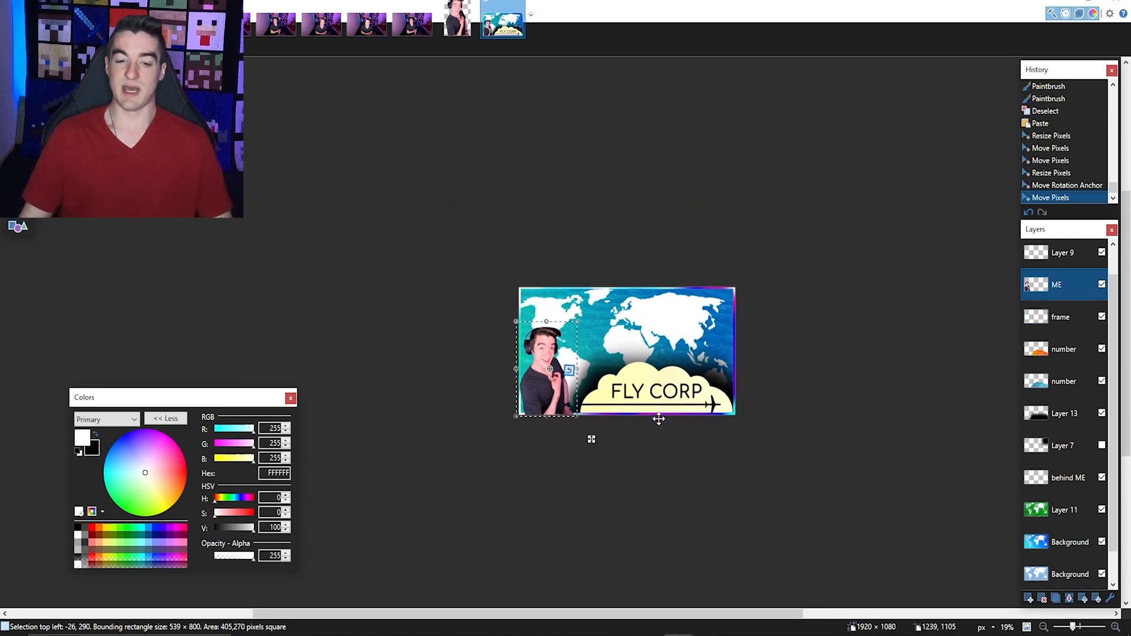
scroll(659, 419, down, 1)
drag(659, 436, 618, 322)
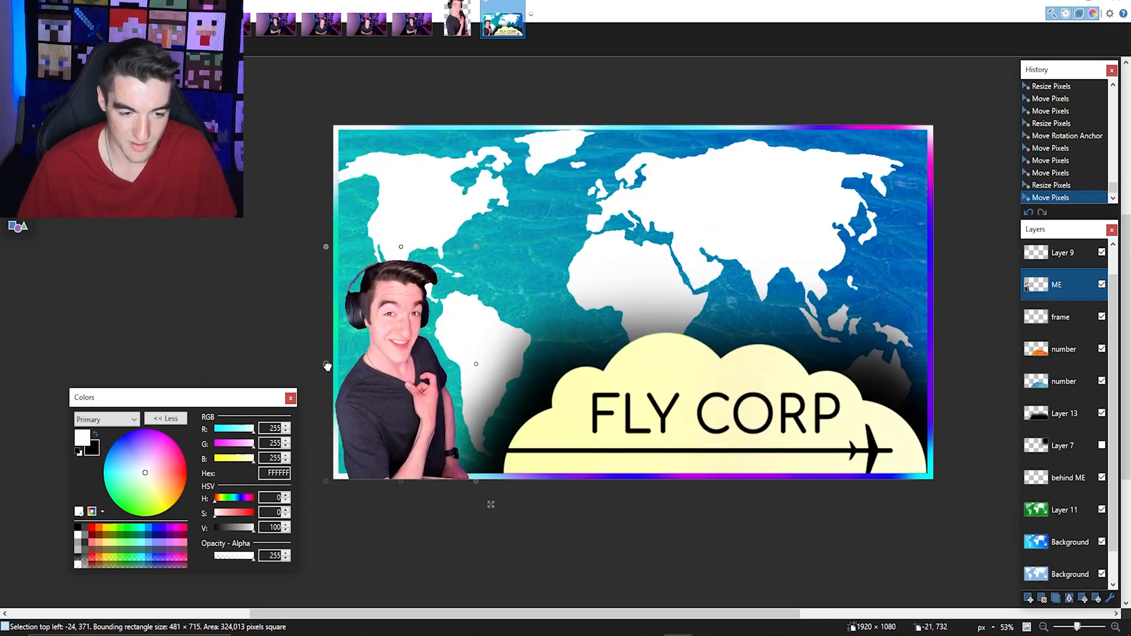
drag(483, 383, 328, 400)
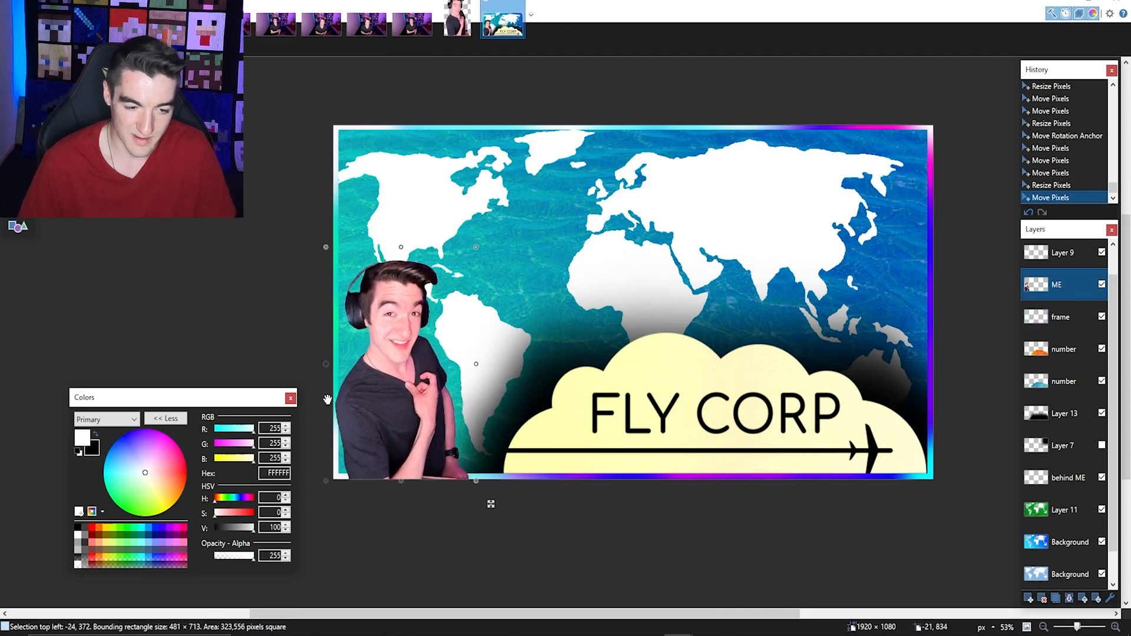
drag(413, 385, 581, 363)
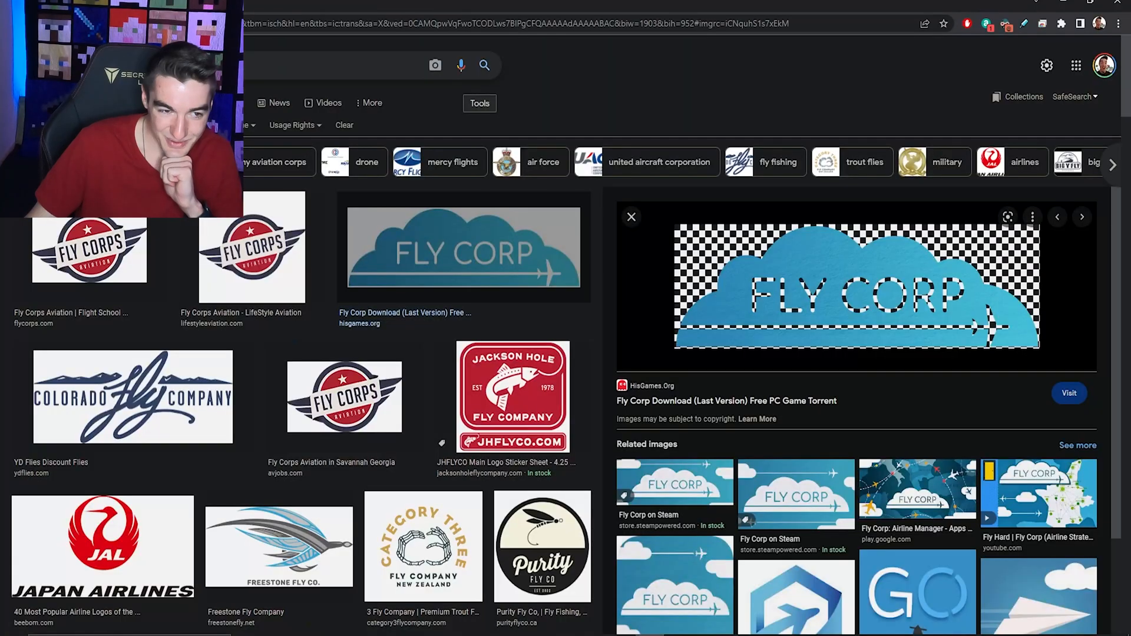
Switch to the browser, search Google Images for "gold flight badge" and browse the wing designs.
click(195, 65)
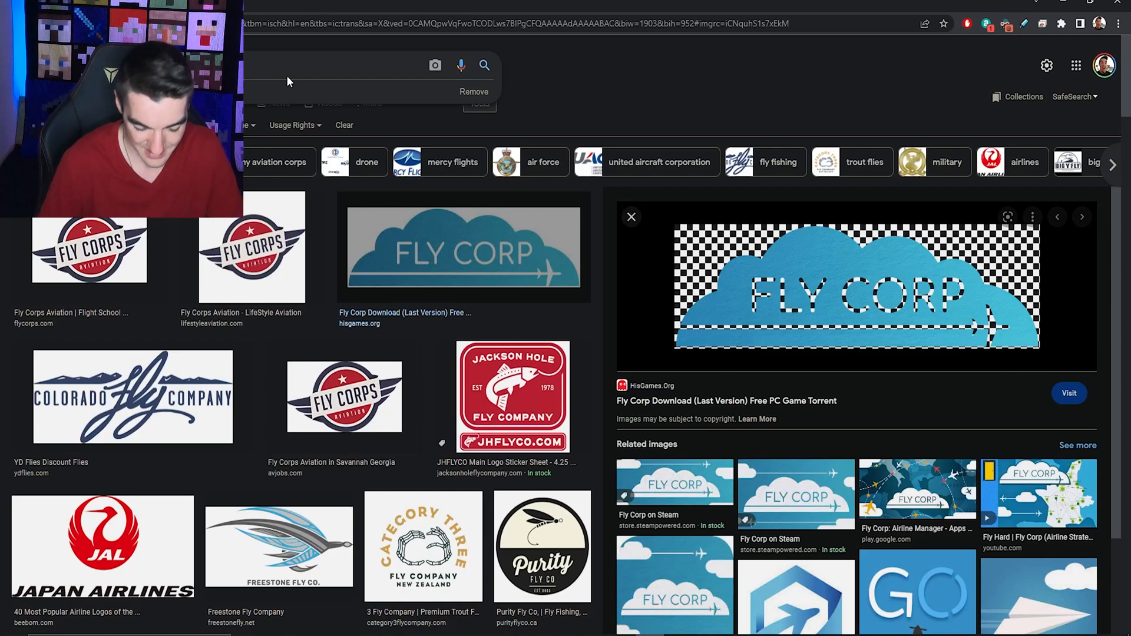
text(gold flight)
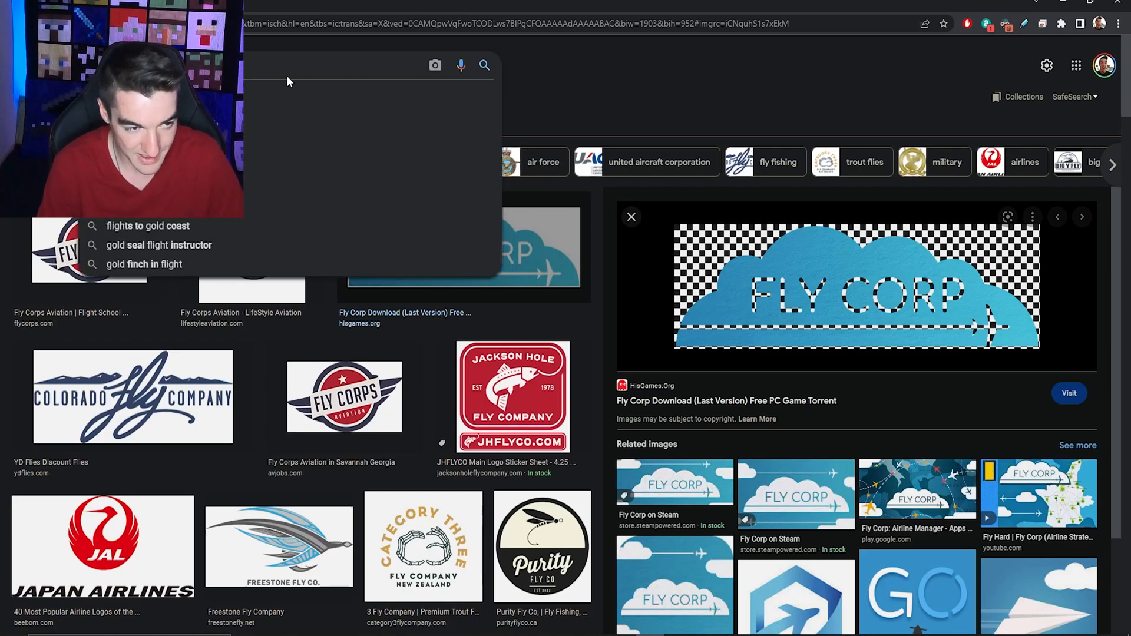
key(Return)
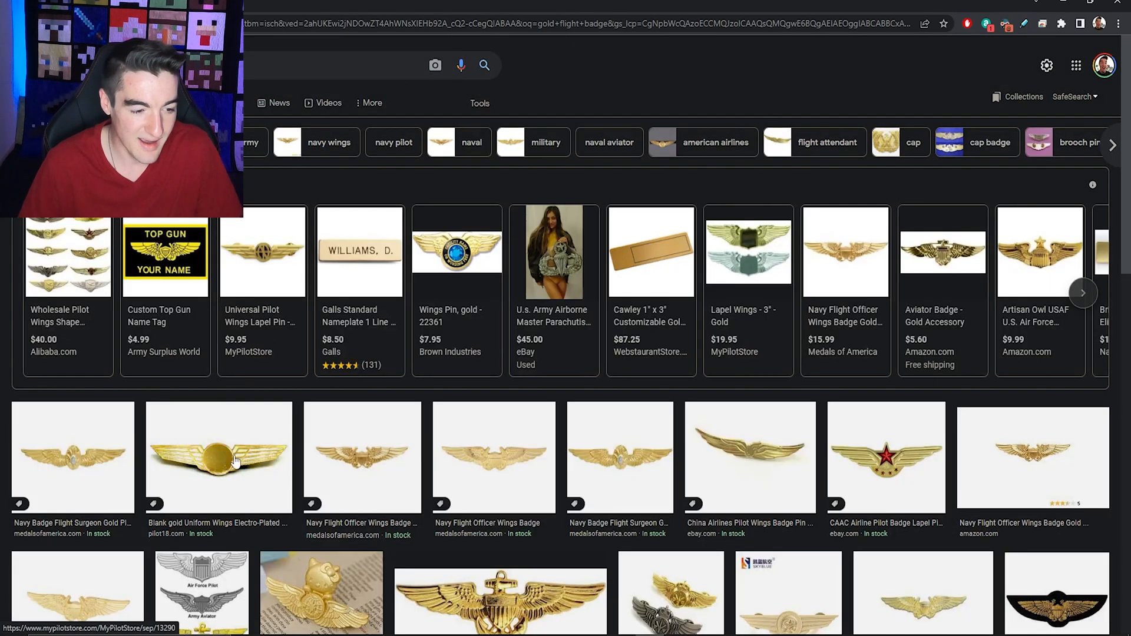
scroll(423, 454, down, 1)
scroll(768, 356, up, 1)
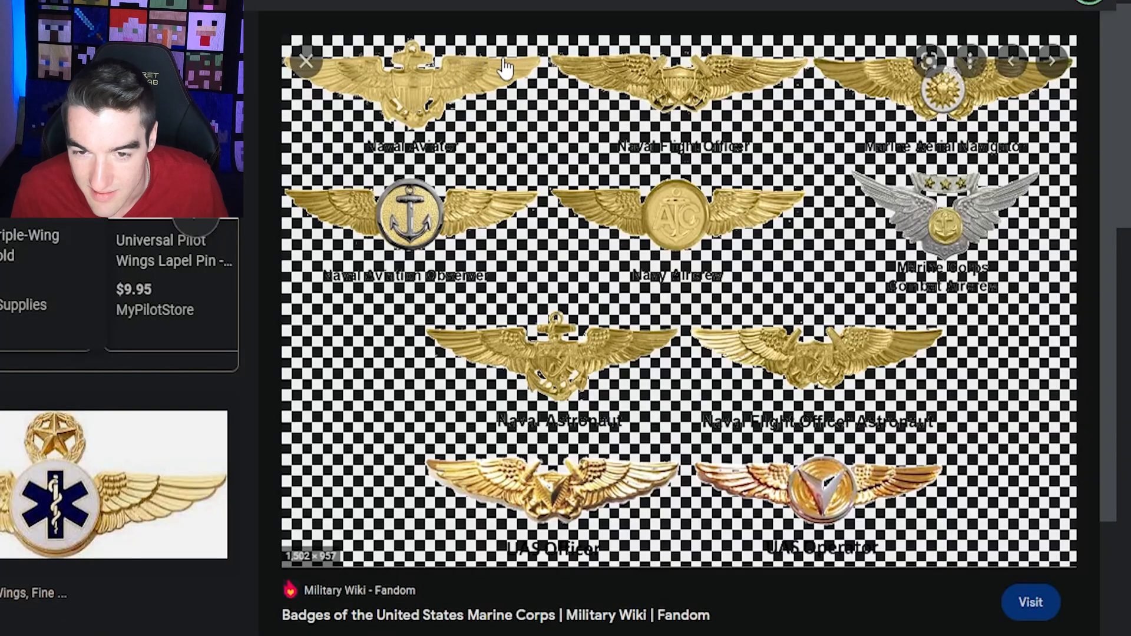
Copy the transparent Naval aviation insignia image and paste it onto Layer 9 as a small tilted badge on the shirt's chest.
right_click(816, 227)
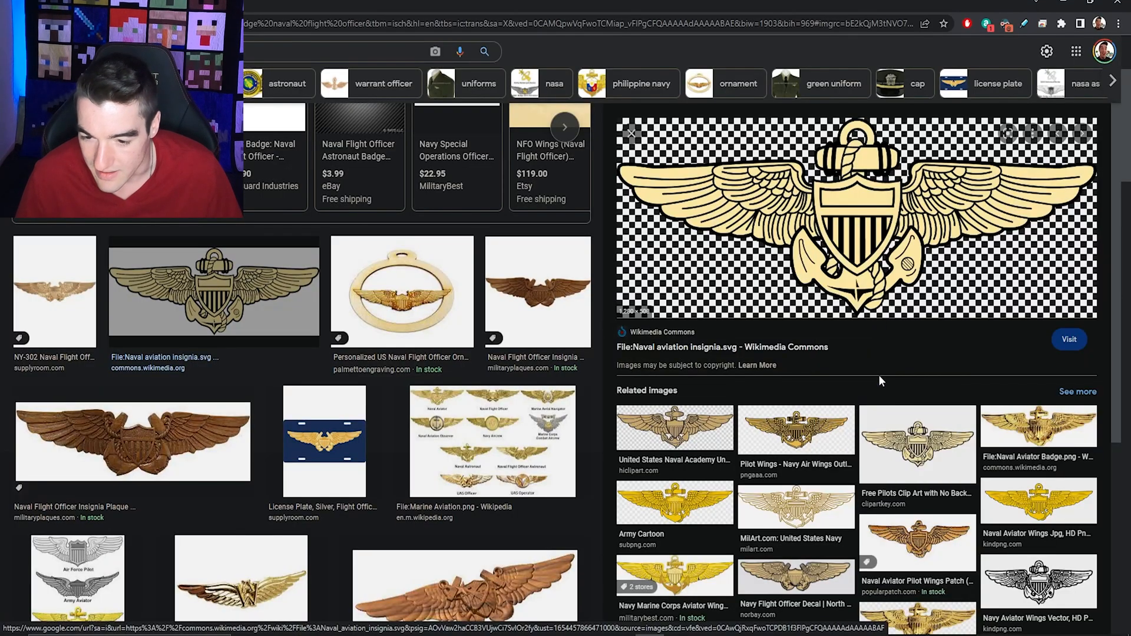
click(878, 375)
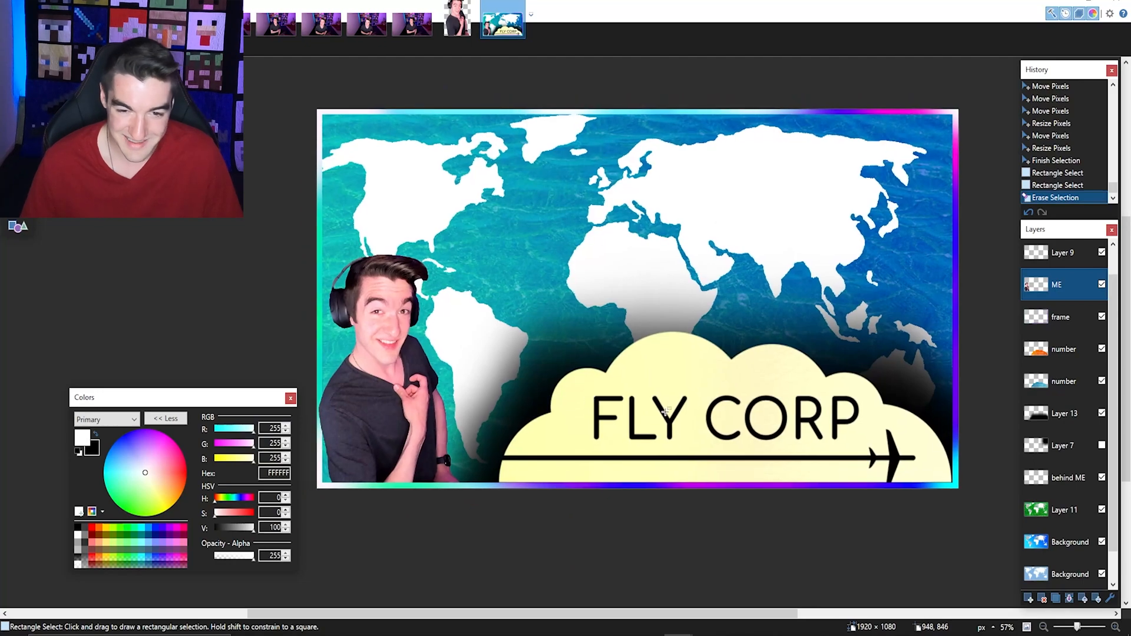
key(ctrl+v)
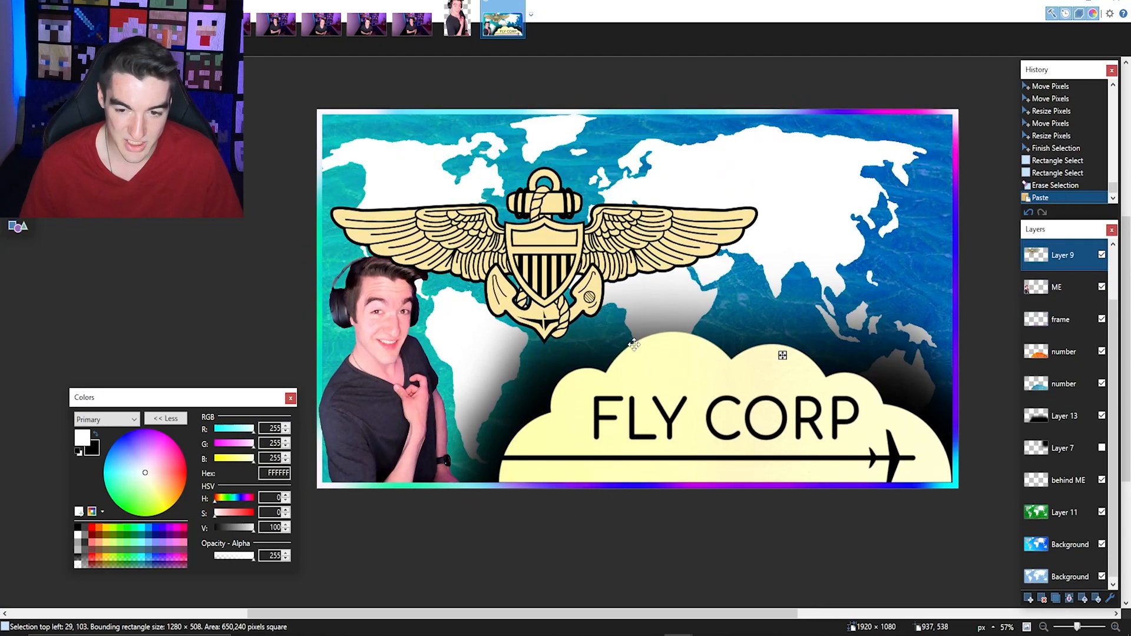
drag(759, 379, 425, 239)
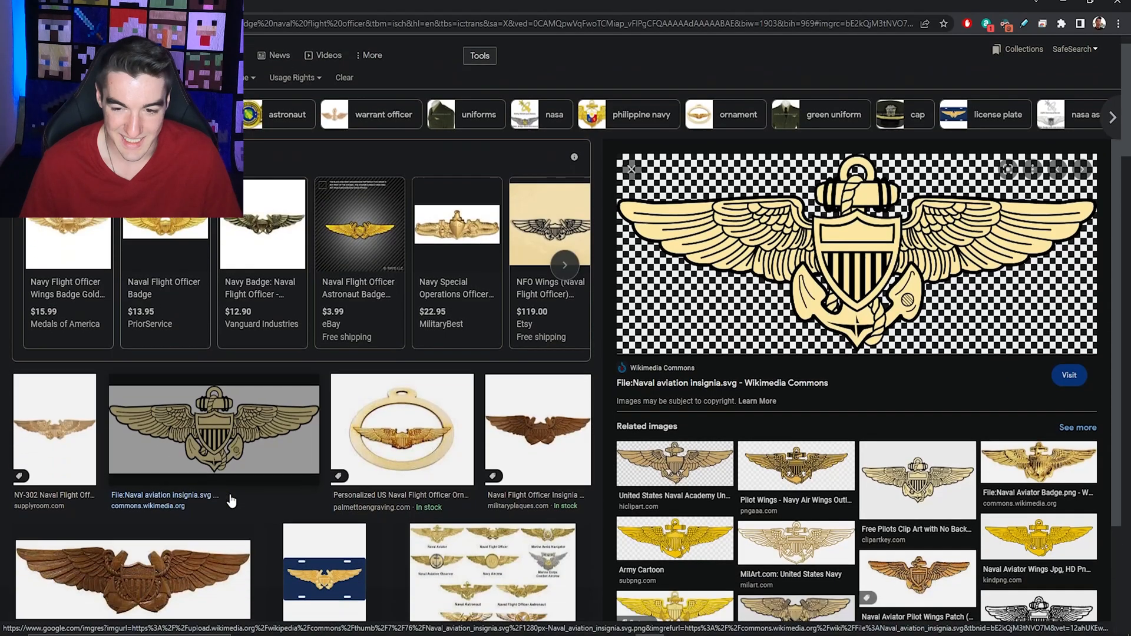
Look up pilot uniform rank stripes in the image search, and add a new layer directly above the ME layer.
scroll(272, 210, up, 1)
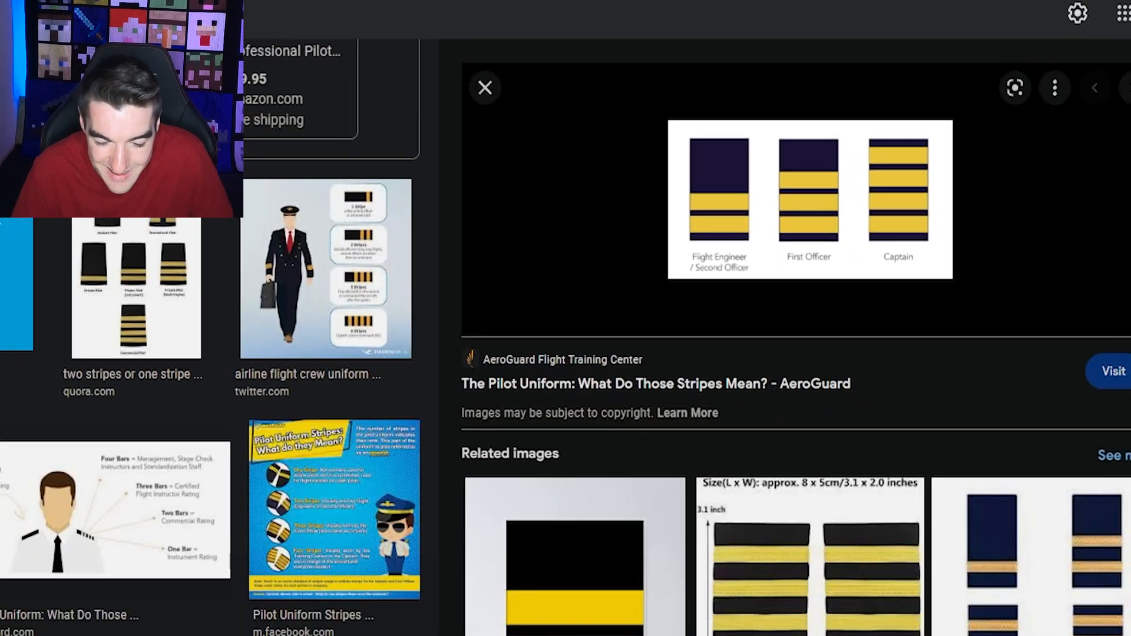
mouse_move(610, 596)
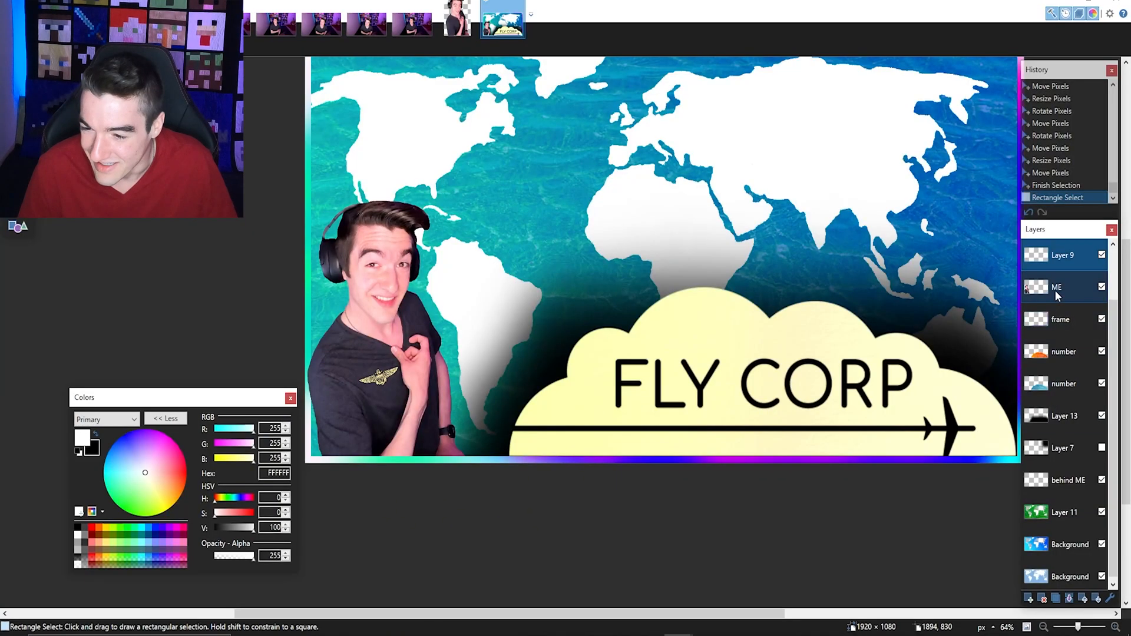
click(1057, 294)
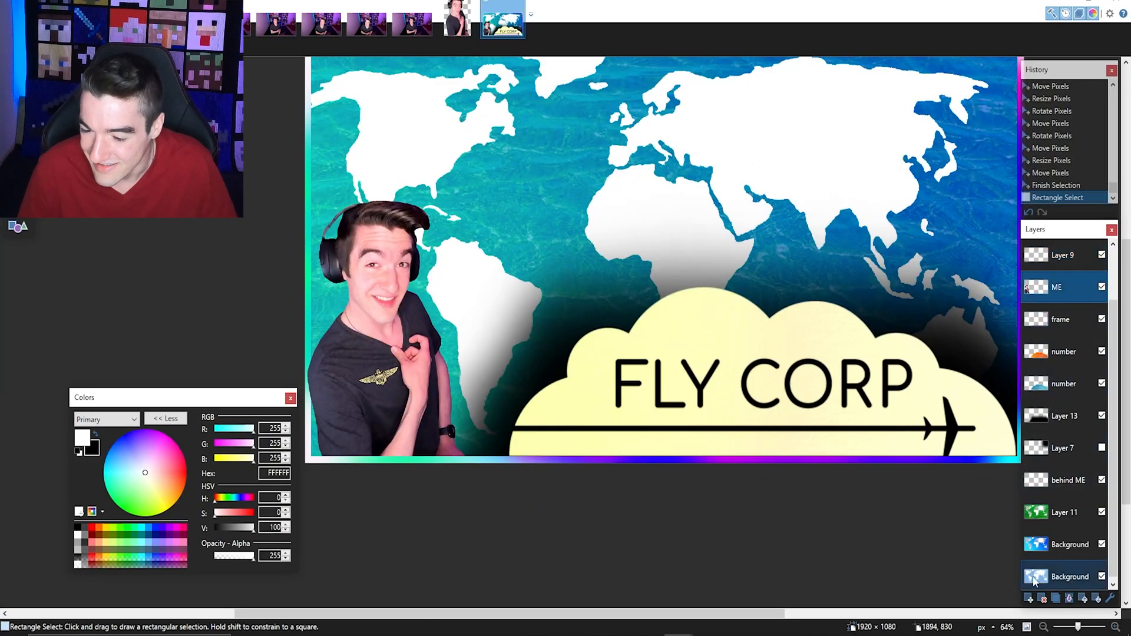
click(1030, 598)
Set the Paintbrush to golden yellow FFC600, try a soft stripe across the front shoulder and undo it.
scroll(352, 377, up, 3)
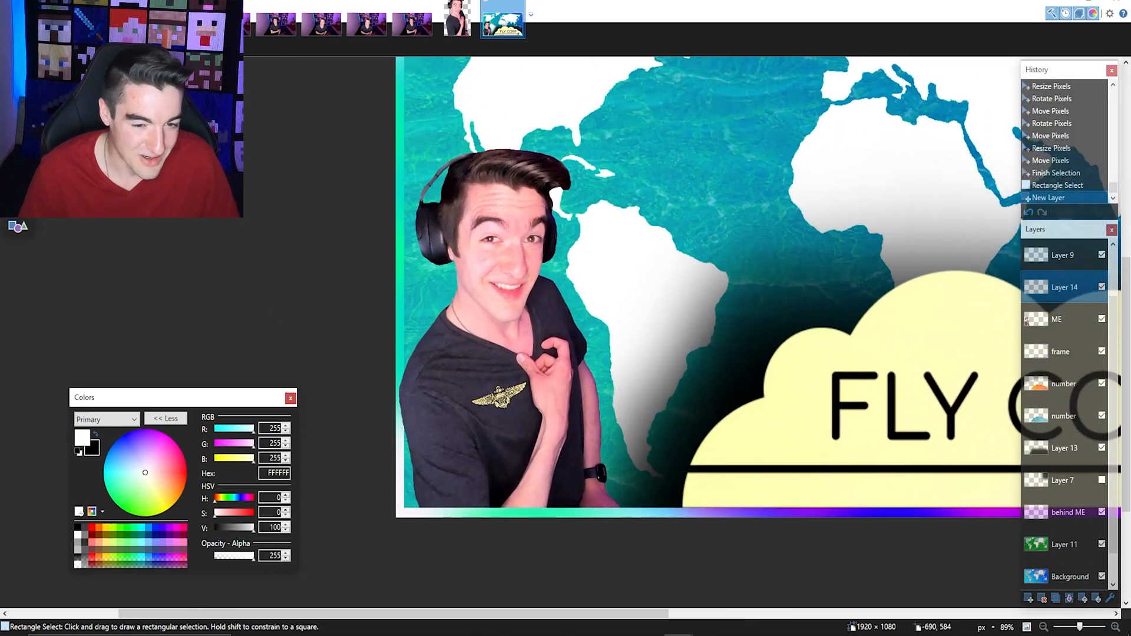
click(12, 166)
click(149, 48)
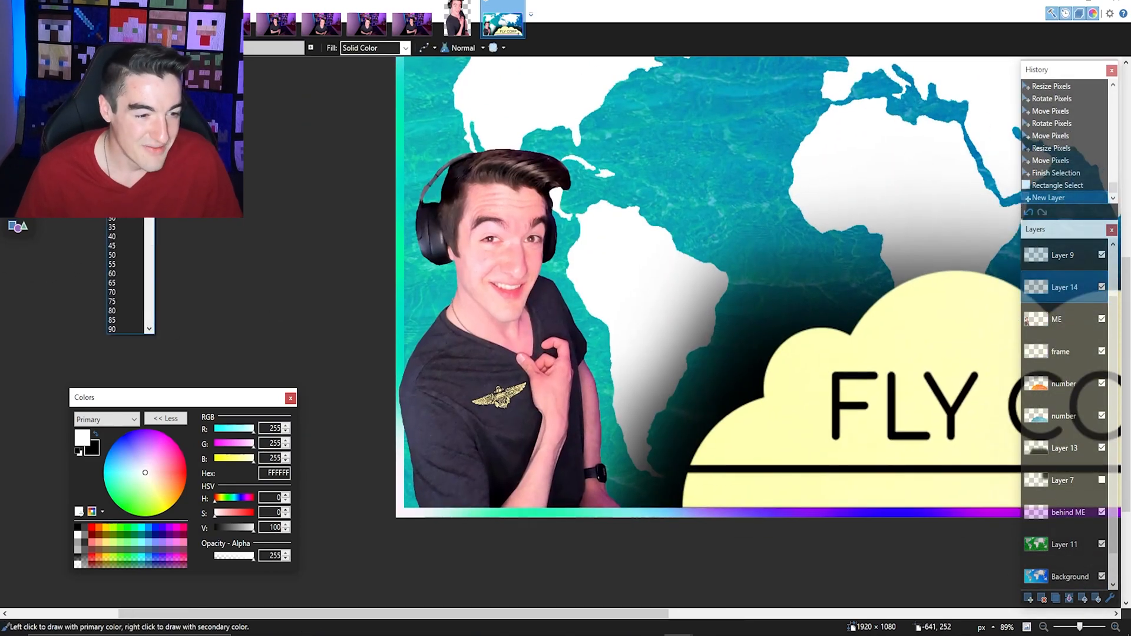
scroll(395, 349, up, 2)
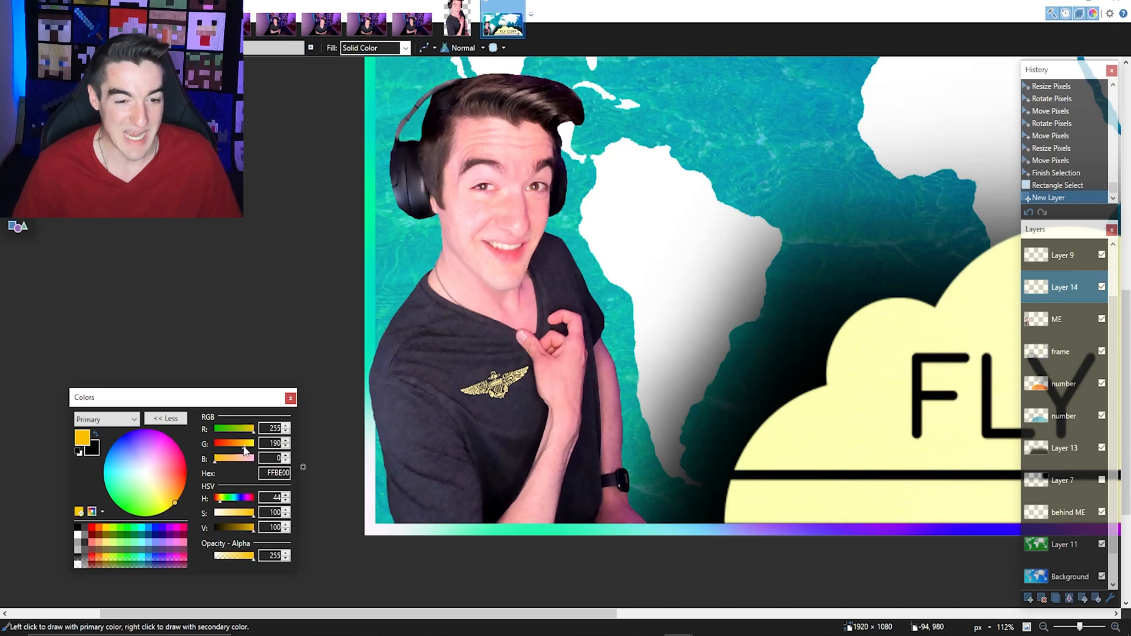
drag(377, 327, 449, 366)
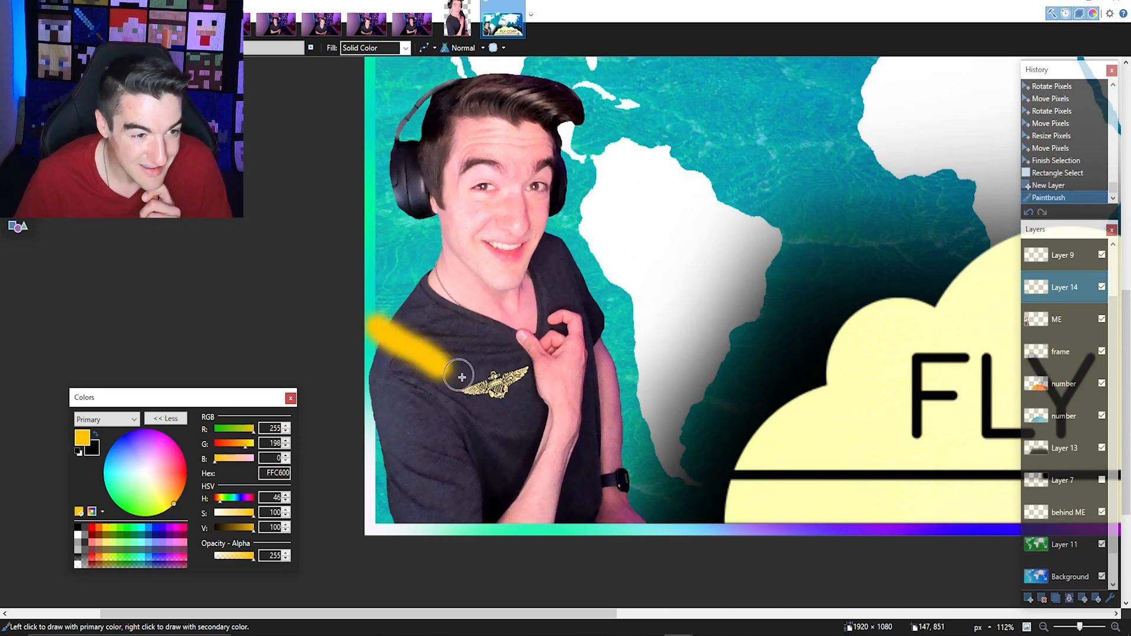
key(ctrl+z)
Switch to a thinner, hard-edged brush and paint three parallel golden-yellow stripes across the front shoulder, undoing any stray stroke.
click(126, 70)
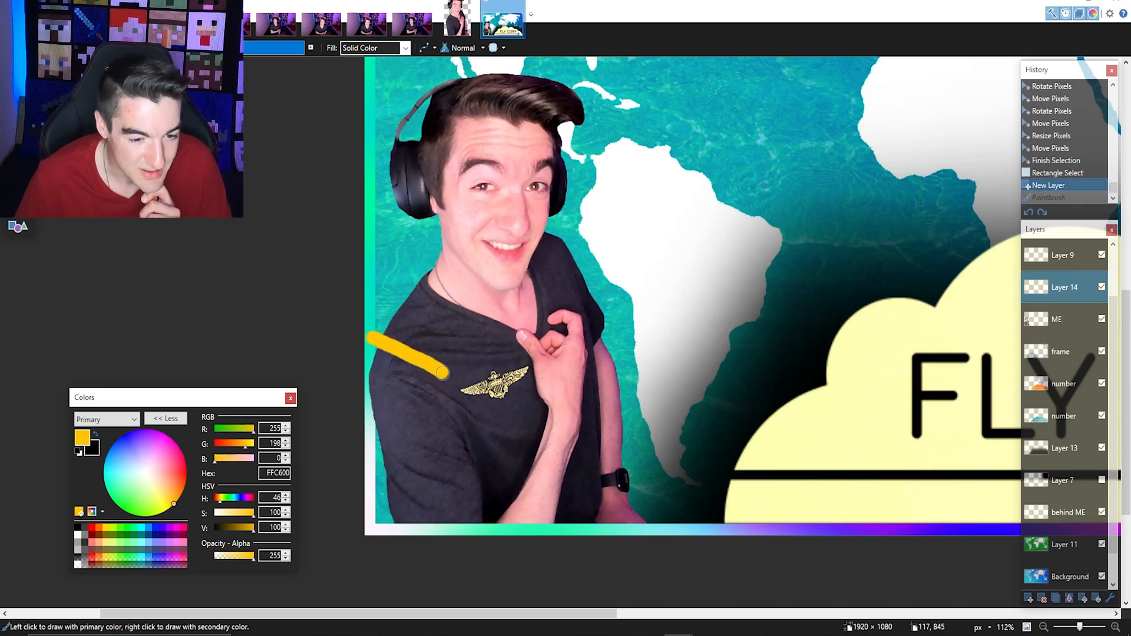
key(ctrl+z)
drag(466, 341, 434, 317)
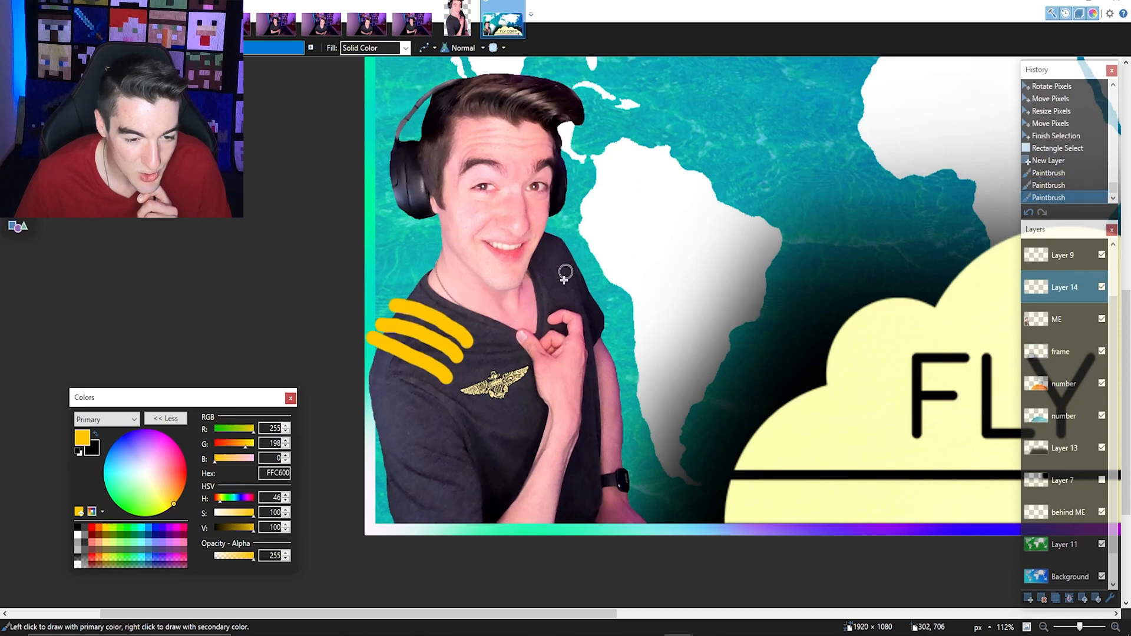
key(ctrl+z)
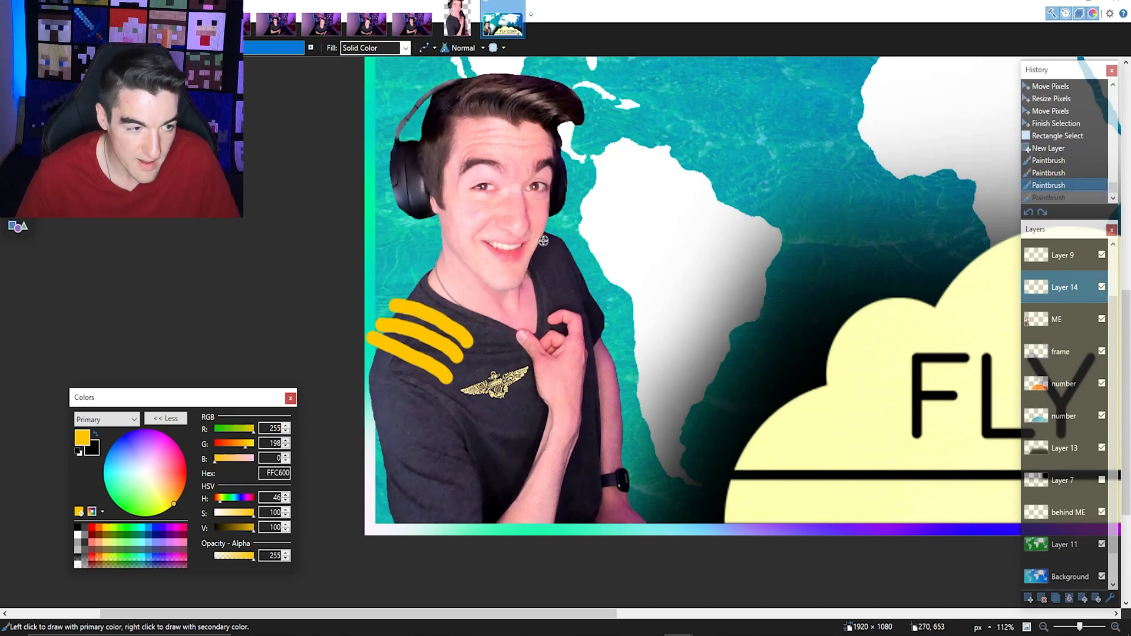
Lasso and erase the parts of the far-shoulder stripes that overlap the jaw.
click(10, 103)
scroll(537, 235, up, 6)
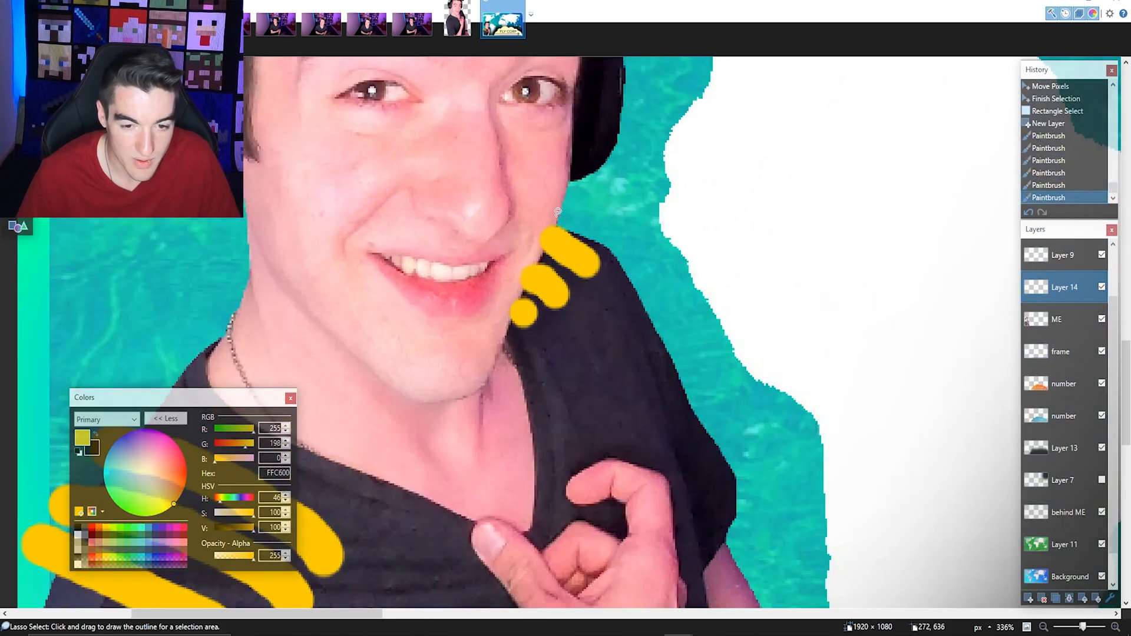
drag(517, 307, 517, 307)
key(Delete)
scroll(536, 206, down, 6)
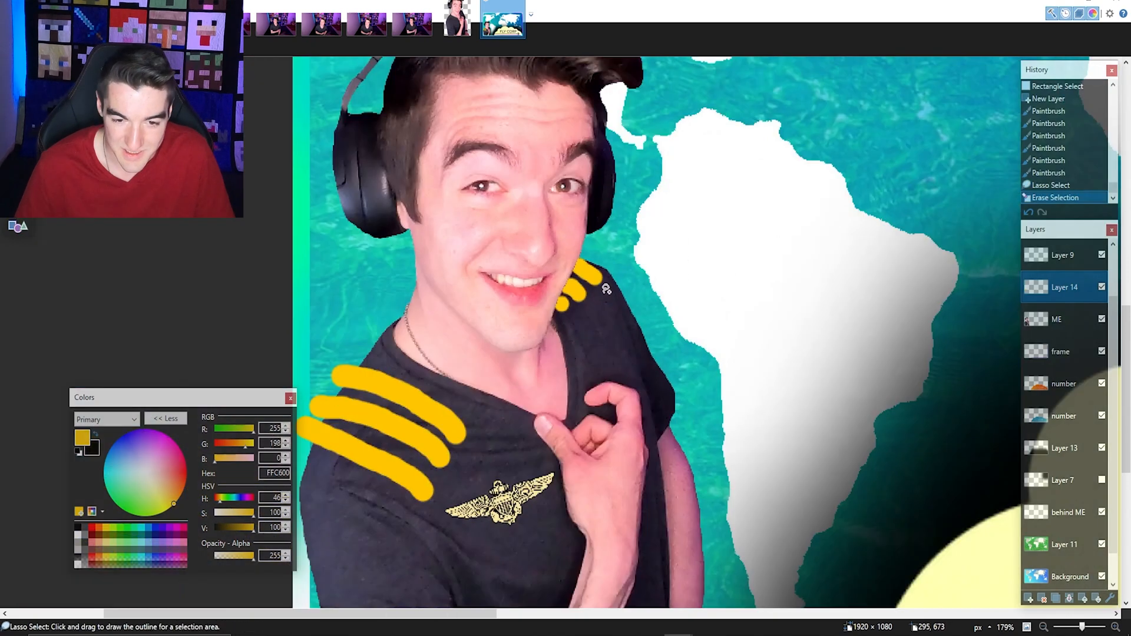
Lasso and erase the rounded end of the uppermost far-shoulder stripe to square it off, undoing a stray erase.
scroll(537, 206, up, 8)
drag(568, 212, 623, 179)
key(Delete)
key(ctrl+z)
drag(522, 201, 571, 214)
key(Delete)
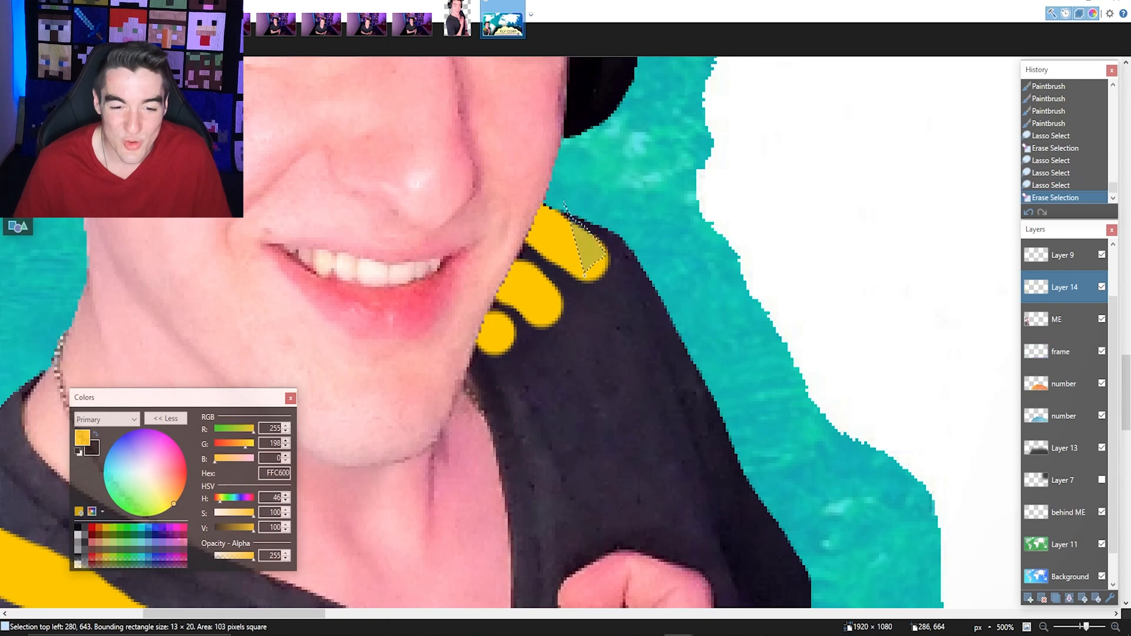
drag(553, 273, 557, 274)
key(Delete)
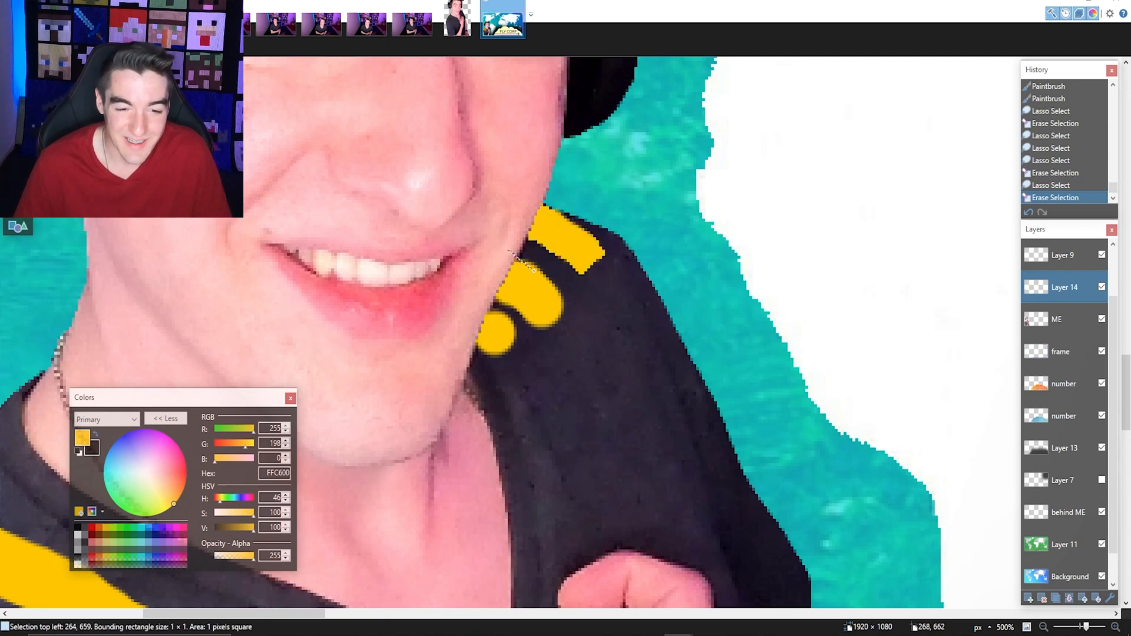
Square off the rounded ends of the middle and lowest far-shoulder stripes by erasing lassoed areas.
drag(489, 297, 488, 299)
key(Delete)
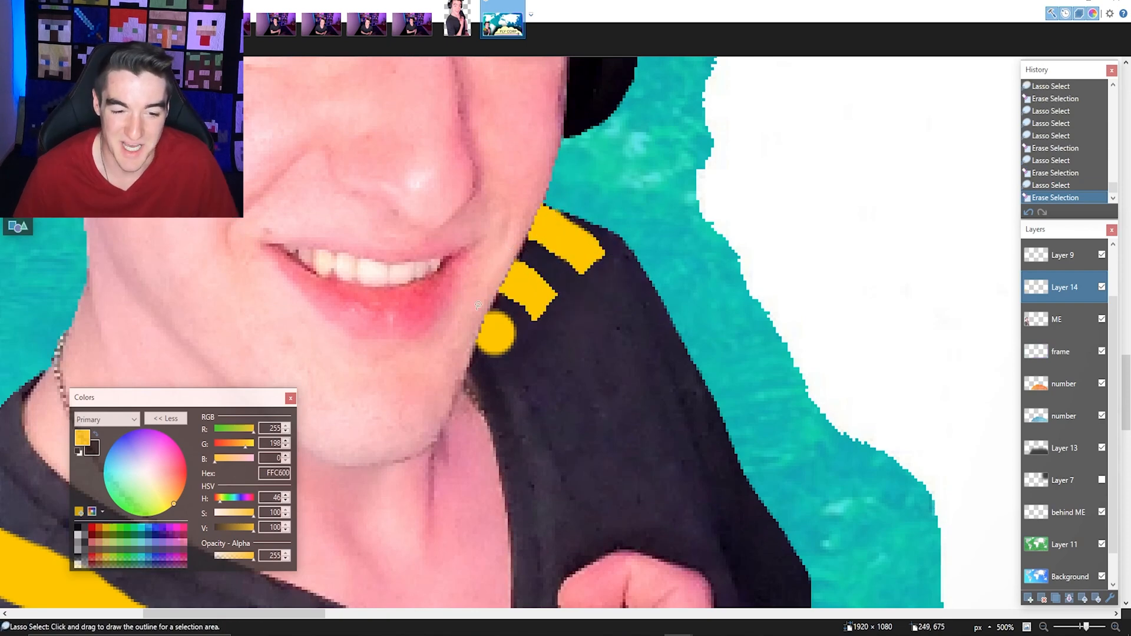
drag(513, 309, 508, 306)
key(Delete)
scroll(598, 323, down, 8)
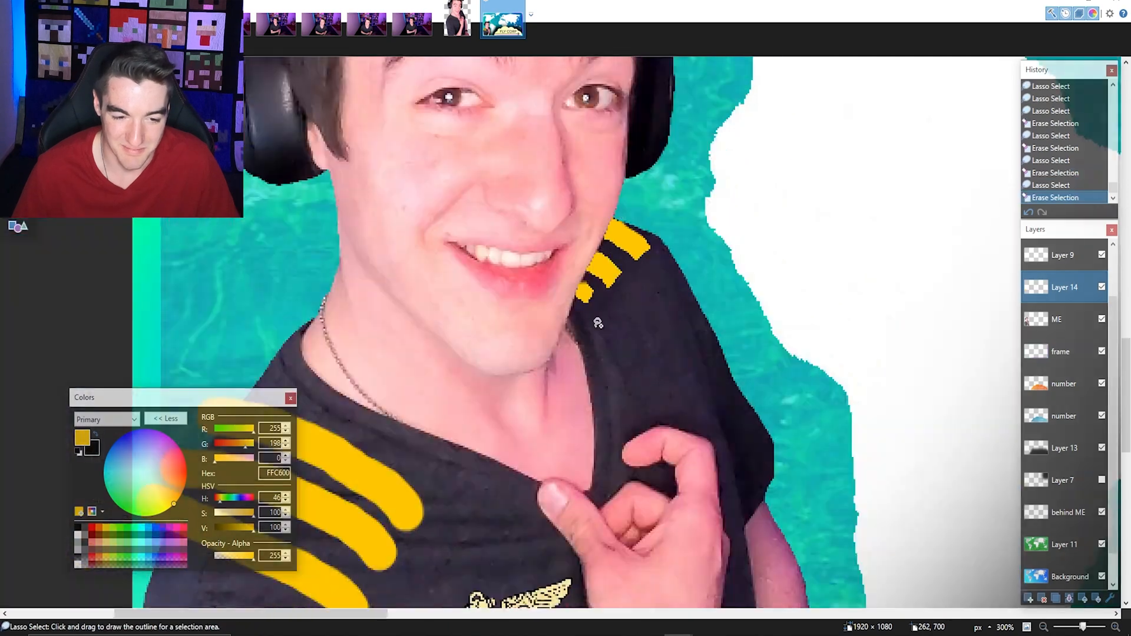
Lasso and erase the rounded ends of the three front-shoulder stripes so that they finish in straight cuts.
scroll(463, 471, up, 6)
drag(489, 241, 460, 283)
drag(412, 359, 413, 360)
key(Delete)
scroll(531, 330, down, 6)
scroll(549, 319, up, 7)
mouse_move(549, 320)
mouse_down()
mouse_move(530, 390)
mouse_move(506, 419)
mouse_up()
mouse_move(419, 360)
mouse_down()
mouse_move(581, 437)
mouse_move(540, 363)
mouse_move(416, 266)
mouse_move(549, 342)
mouse_move(583, 327)
mouse_move(406, 207)
mouse_move(474, 230)
mouse_move(559, 282)
mouse_move(538, 349)
mouse_up()
key(Delete)
key(Delete)
drag(538, 349, 471, 375)
drag(296, 205, 410, 243)
mouse_move(467, 227)
mouse_down()
mouse_move(562, 266)
mouse_move(553, 354)
mouse_up()
key(Delete)
scroll(469, 432, down, 13)
scroll(472, 437, up, 8)
scroll(443, 437, up, 2)
drag(486, 293, 469, 356)
key(Delete)
drag(401, 416, 411, 424)
key(Delete)
Rectangle-select the front-shoulder stripes, adjust their placement on the shirt, and clear the selection.
drag(400, 447, 545, 465)
mouse_move(340, 156)
mouse_down()
mouse_move(576, 457)
mouse_move(645, 487)
mouse_move(631, 487)
mouse_up()
key(m)
key(s)
click(241, 247)
scroll(550, 417, down, 4)
scroll(701, 265, up, 4)
Rectangle-select the far-shoulder stripes, nudge them slightly to the left and clear the selection.
drag(612, 152, 780, 344)
key(m)
drag(883, 321, 883, 321)
key(Left)
key(Left)
key(Left)
key(s)
click(882, 321)
scroll(825, 322, down, 4)
drag(825, 348, 553, 331)
scroll(557, 348, down, 1)
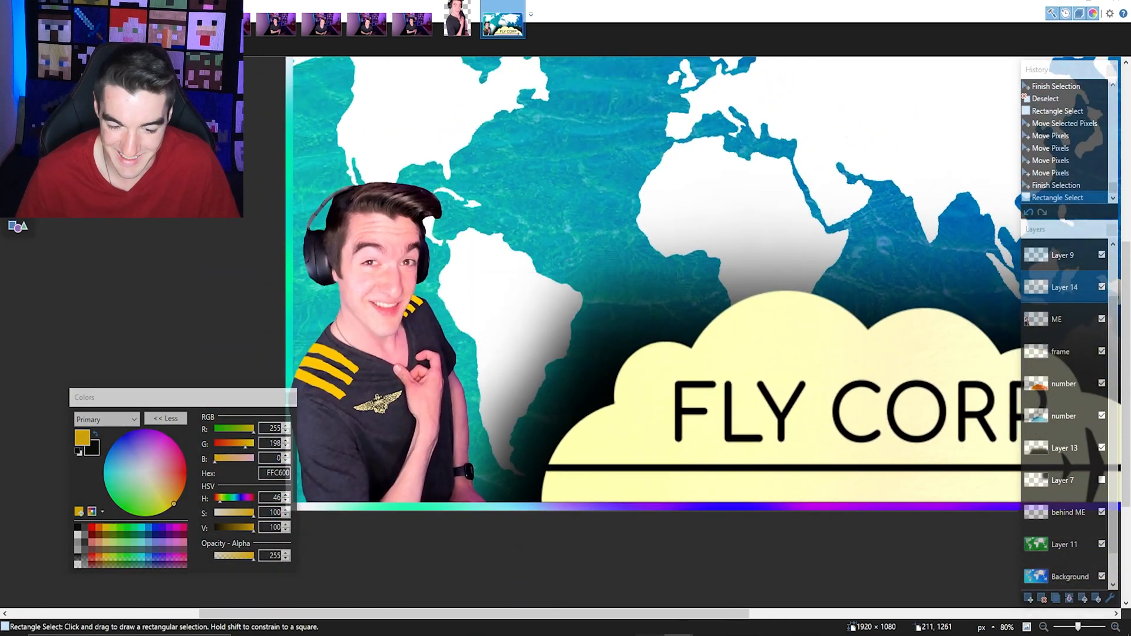
Switch to the browser's image search for a red flight tie and copy the straight "Remove Before Flight" tie picture.
key(alt+Tab)
scroll(613, 245, up, 4)
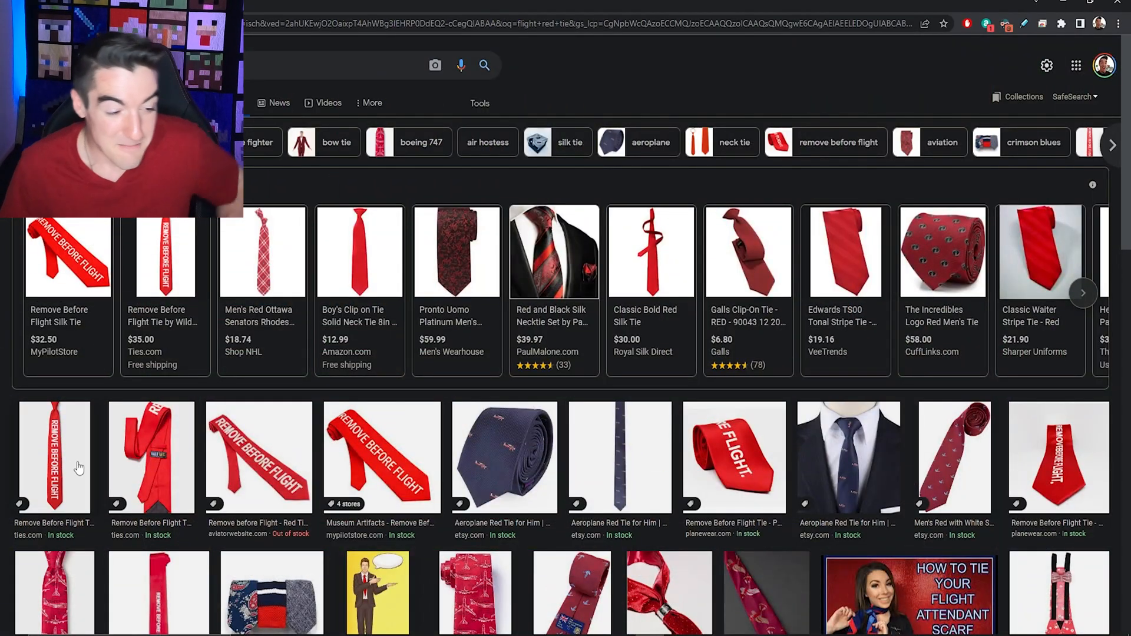
scroll(69, 406, down, 1)
click(69, 407)
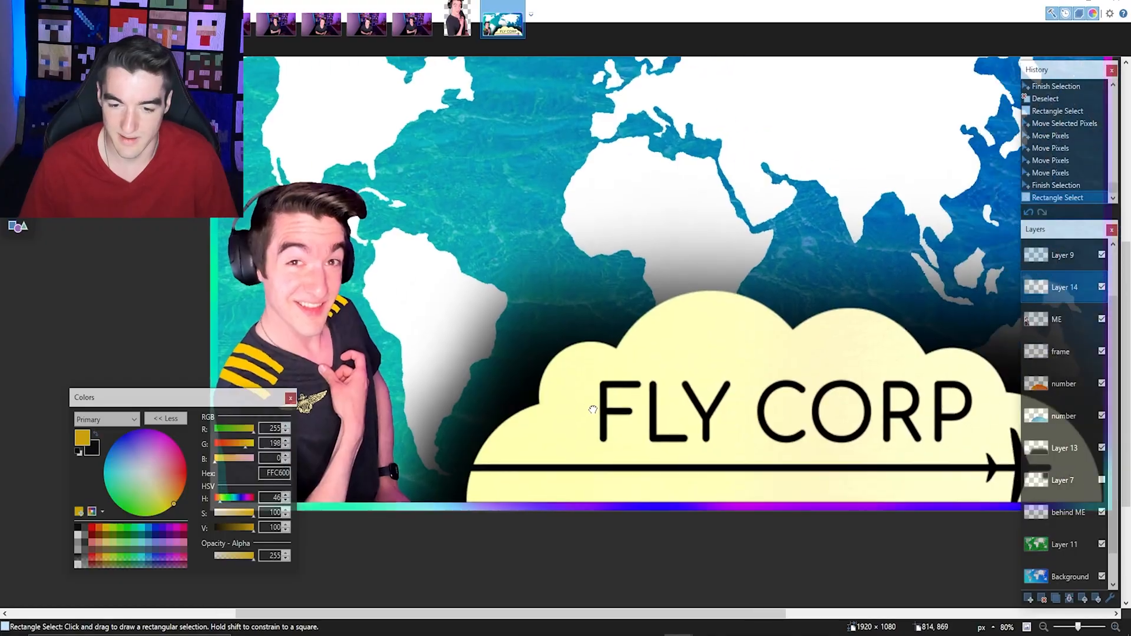
Back in paint.net, create a new 853 × 1280 pixel image and paste the tie picture into it.
scroll(630, 433, down, 2)
key(ctrl+n)
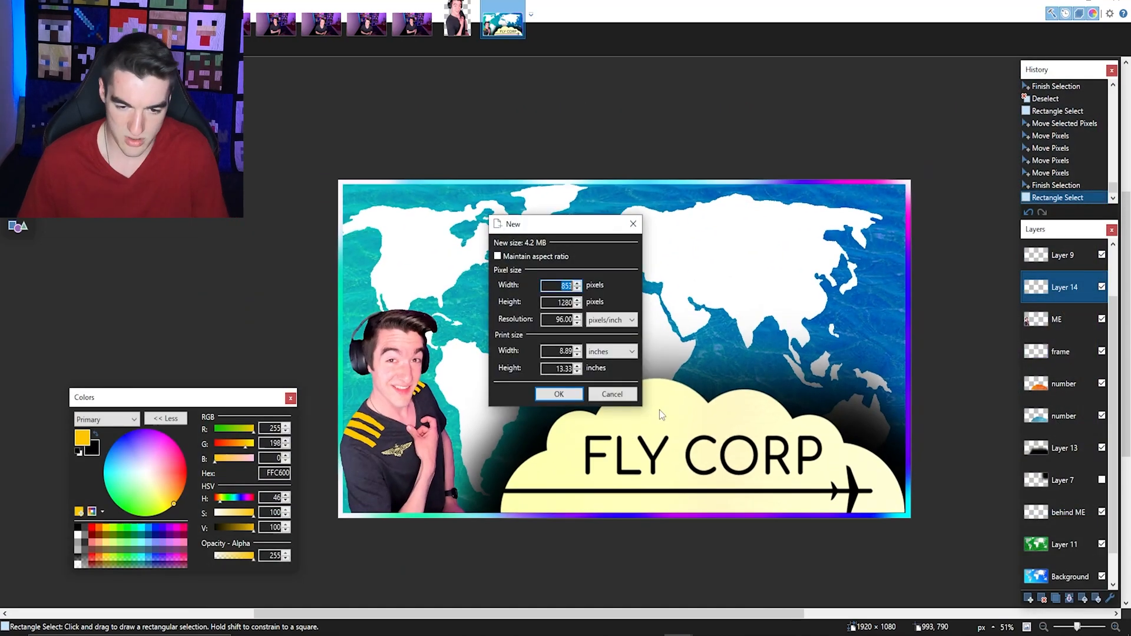
key(Return)
key(ctrl+v)
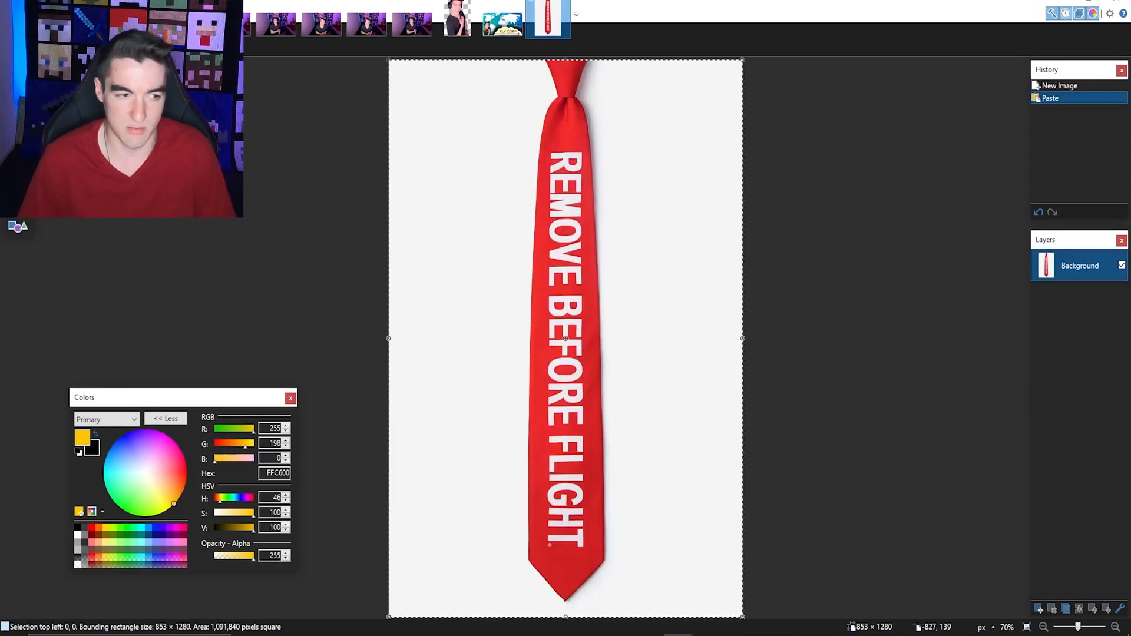
Select the pale background around the tie with the Magic Wand at 67% tolerance and erase it.
key(s)
click(421, 134)
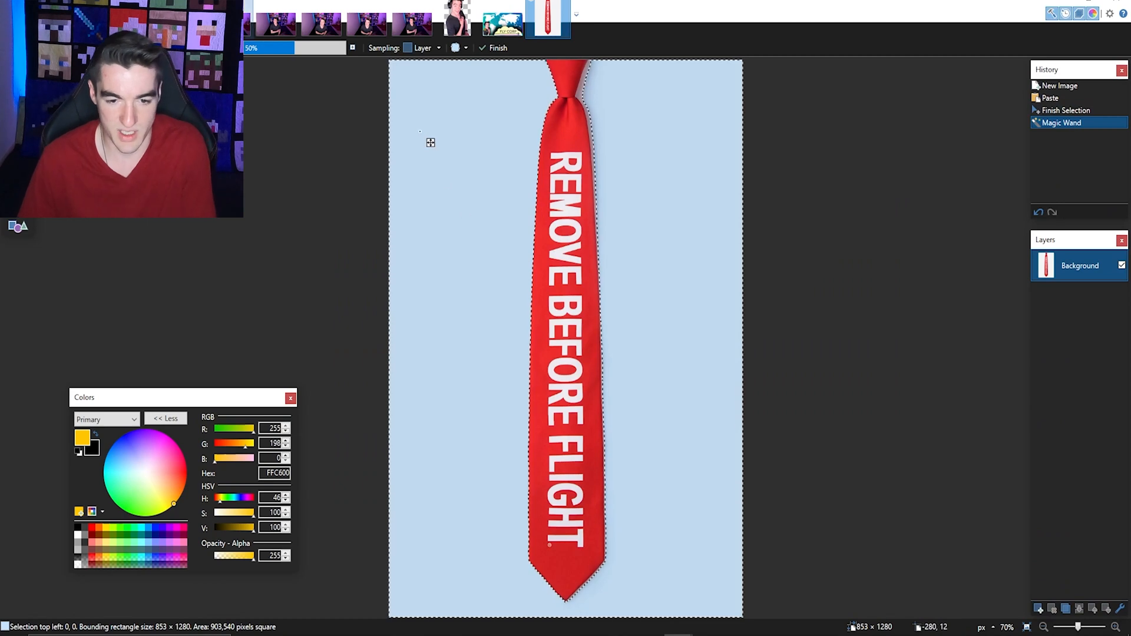
drag(291, 48, 313, 53)
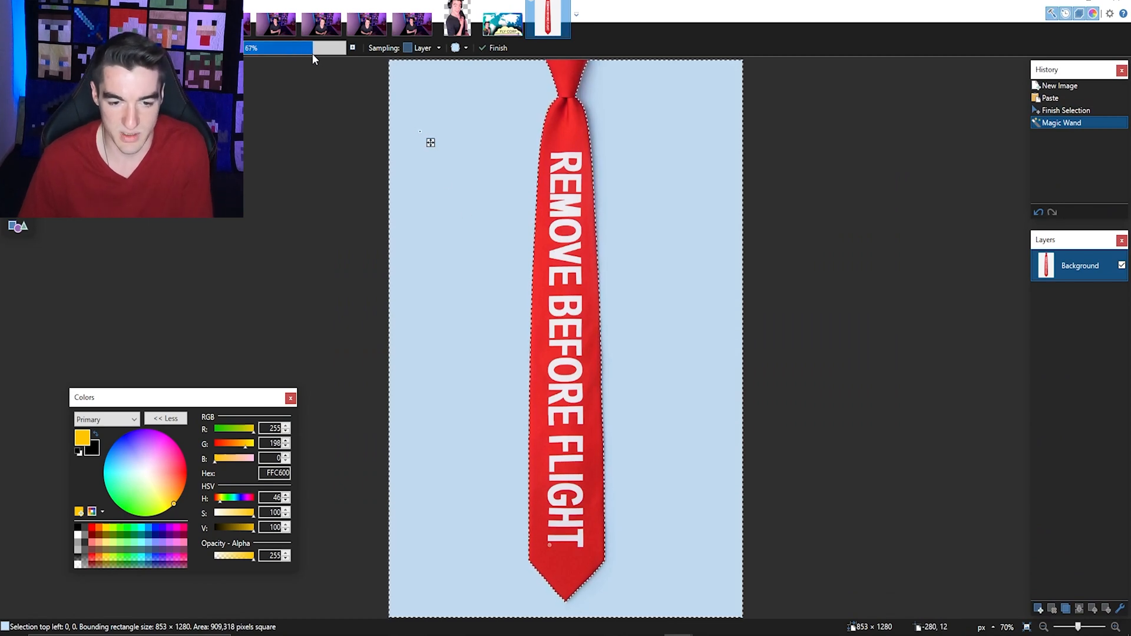
key(Delete)
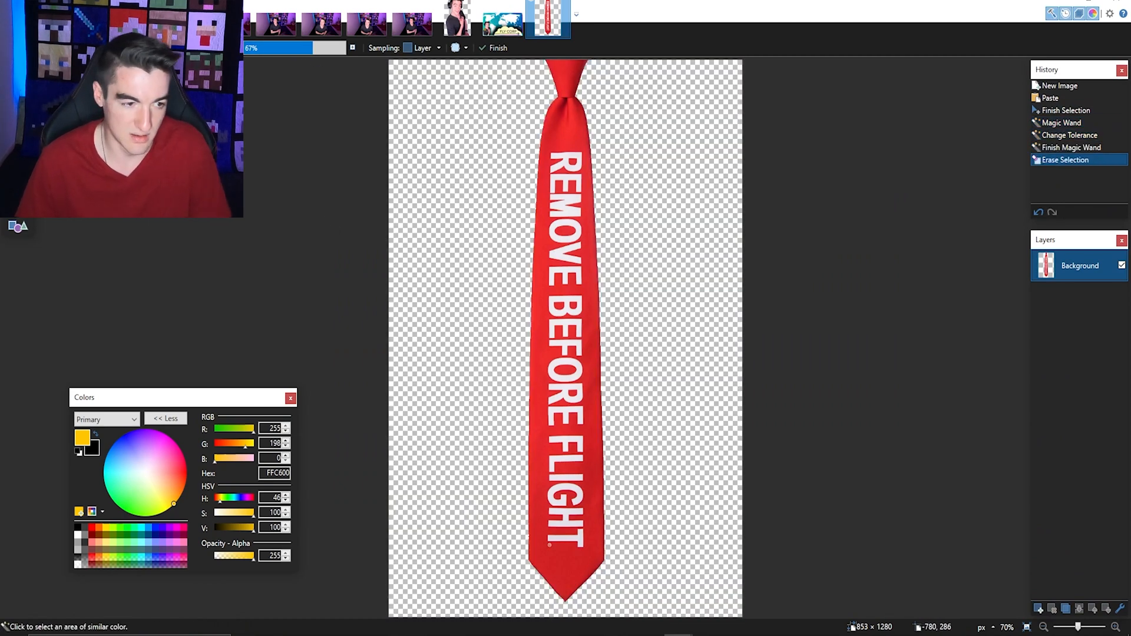
Copy the cut-out tie and paste it onto a new layer directly above ME in the thumbnail, keeping the canvas size.
key(s)
key(ctrl+minus)
drag(328, 94, 795, 488)
drag(491, 30, 720, 121)
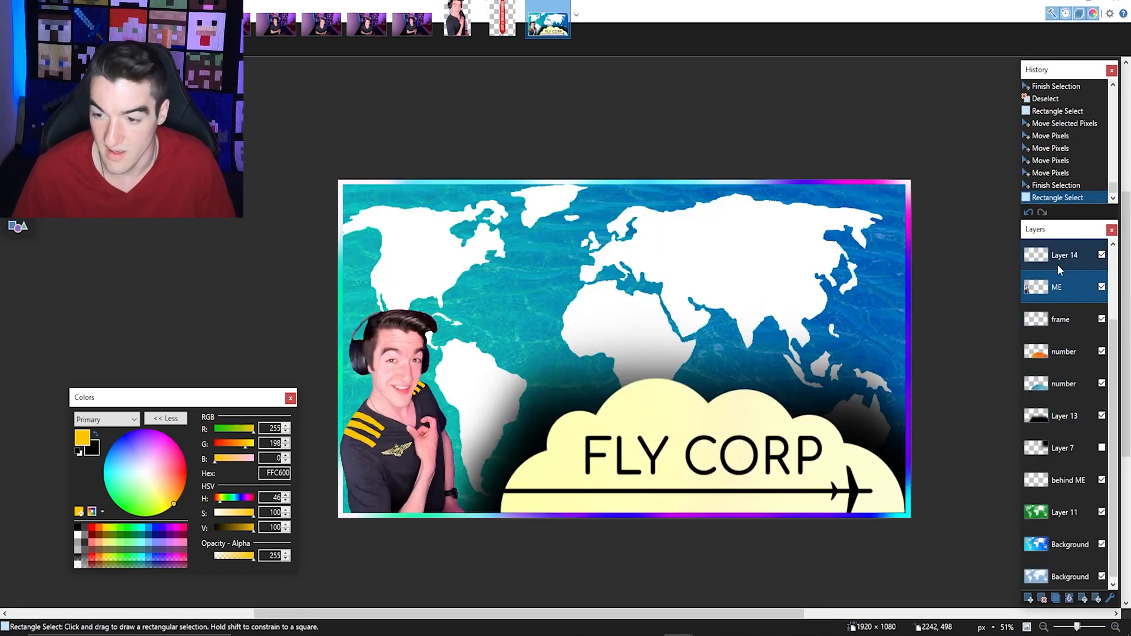
key(ctrl+shift+v)
click(498, 430)
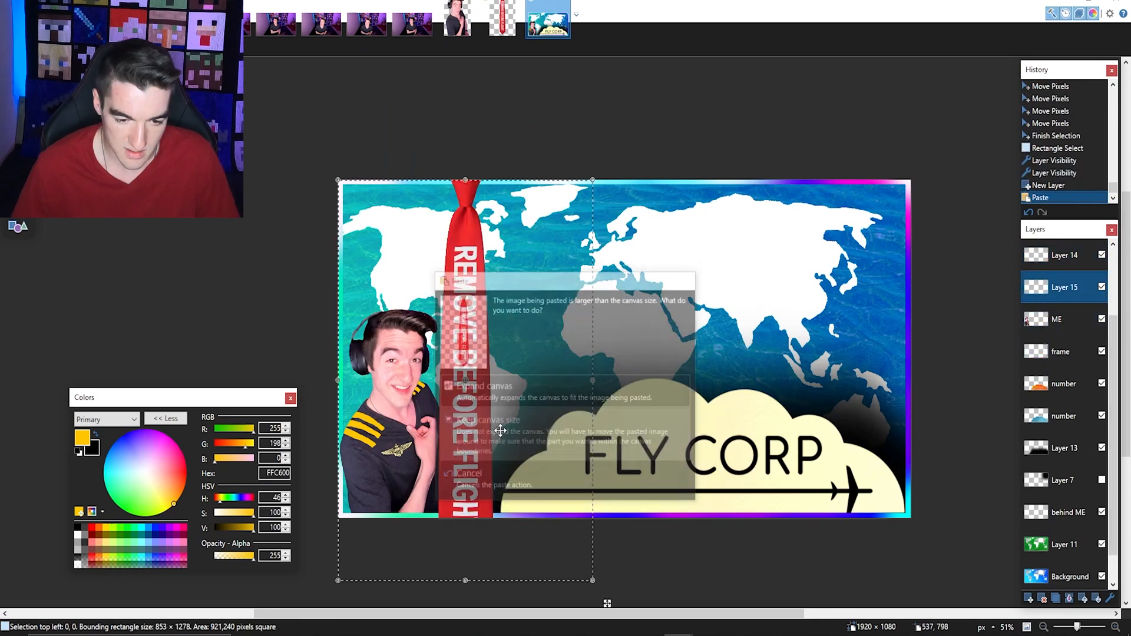
Shrink the pasted tie, tilt it about 18° and place its knot at the collar beside the raised hand.
drag(594, 580, 433, 323)
drag(372, 305, 401, 532)
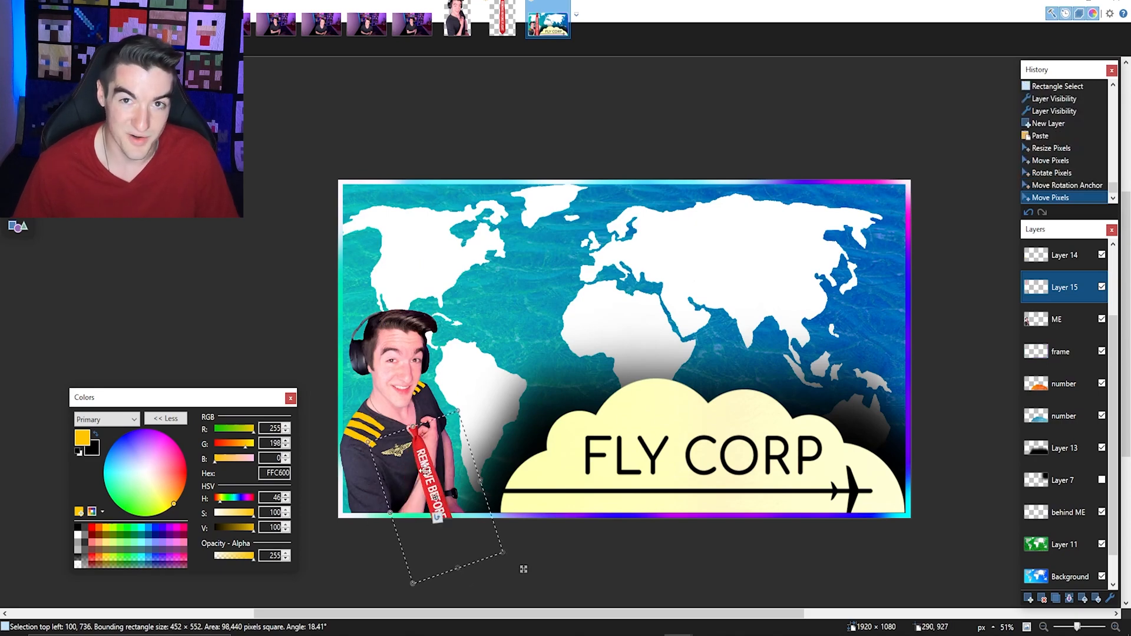
scroll(418, 437, up, 3)
drag(548, 343, 583, 211)
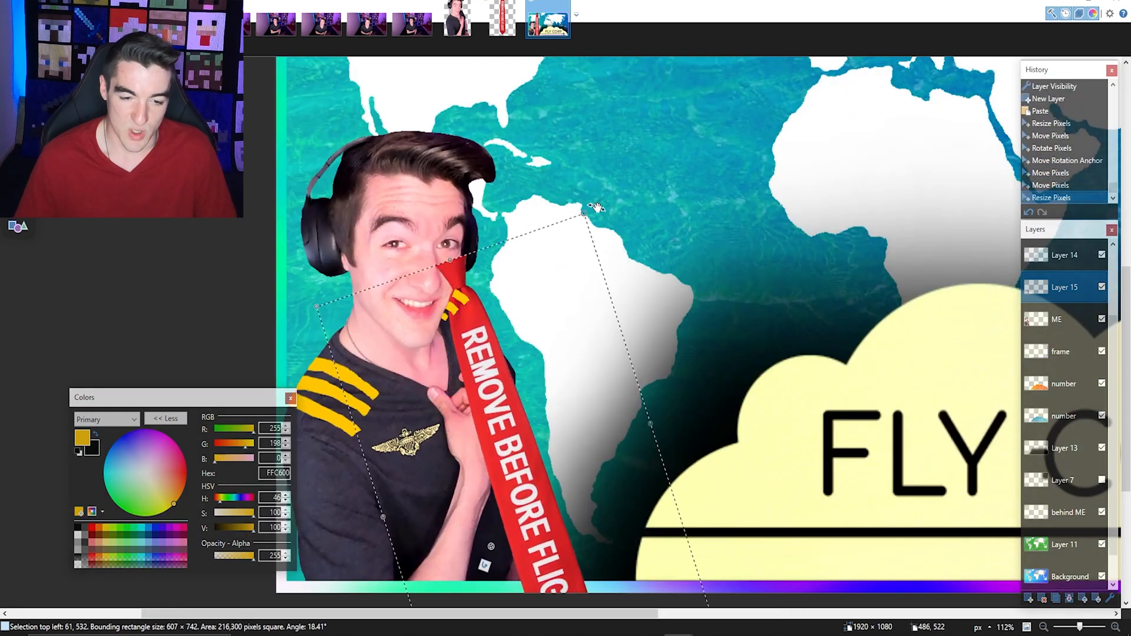
drag(470, 426, 471, 533)
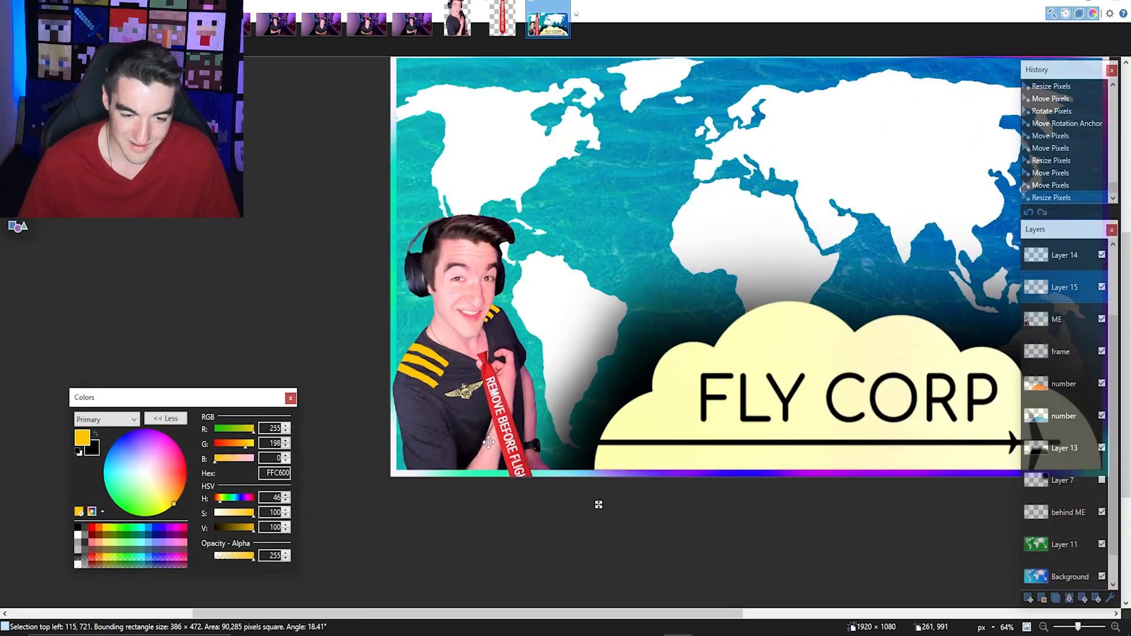
Rotate the tie to about 52° and enlarge it so that it swings from the collar across the lower frame.
drag(490, 447, 495, 454)
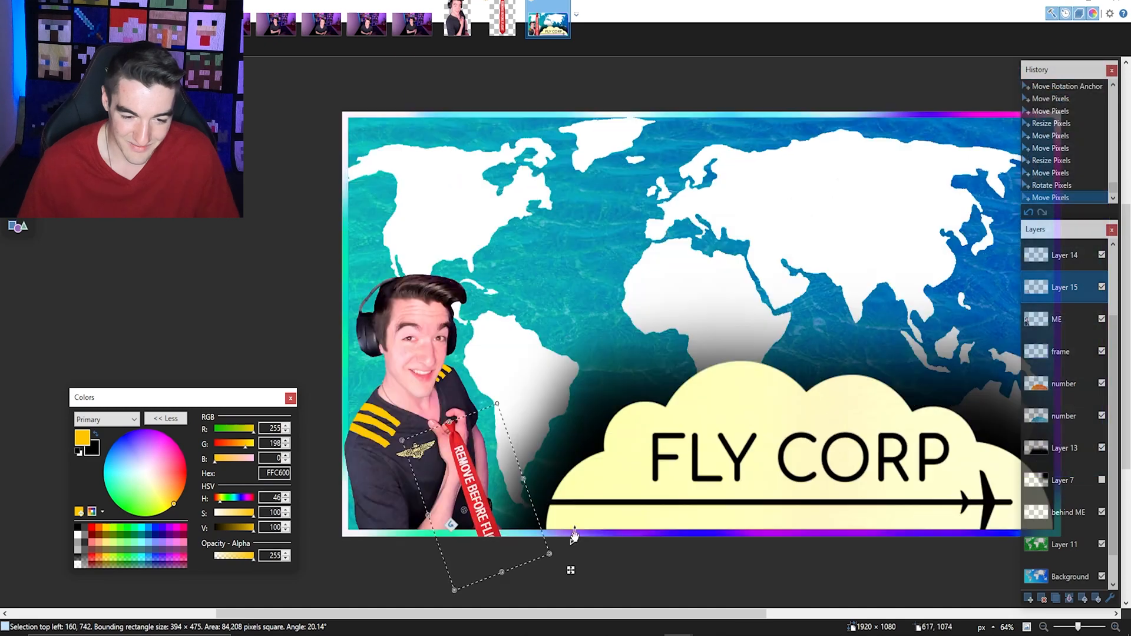
drag(472, 531, 487, 491)
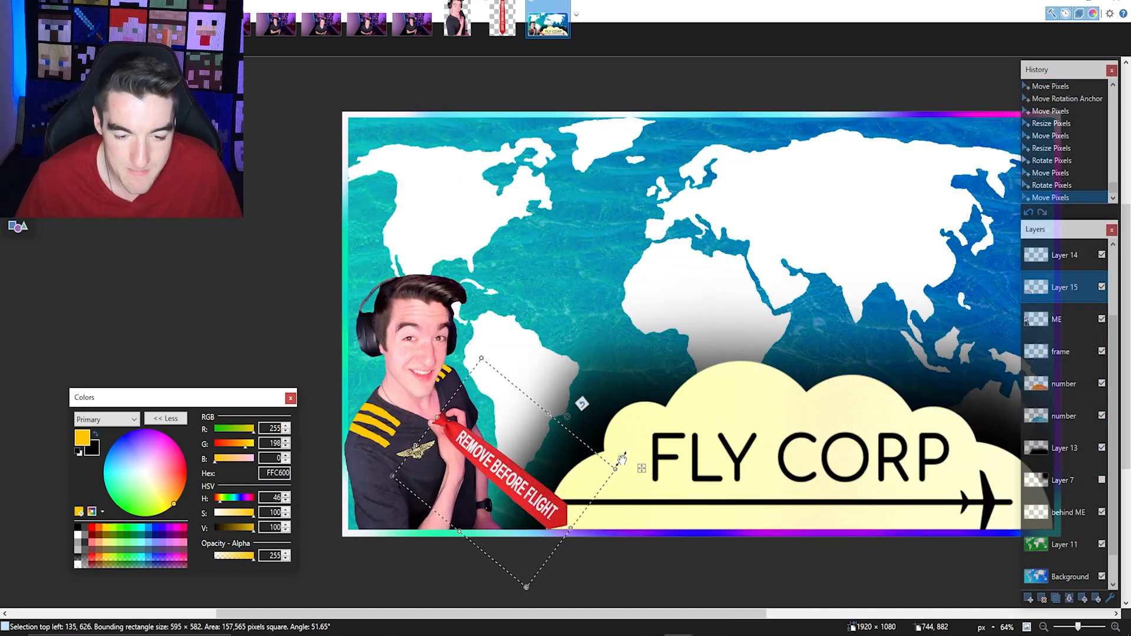
drag(621, 459, 638, 479)
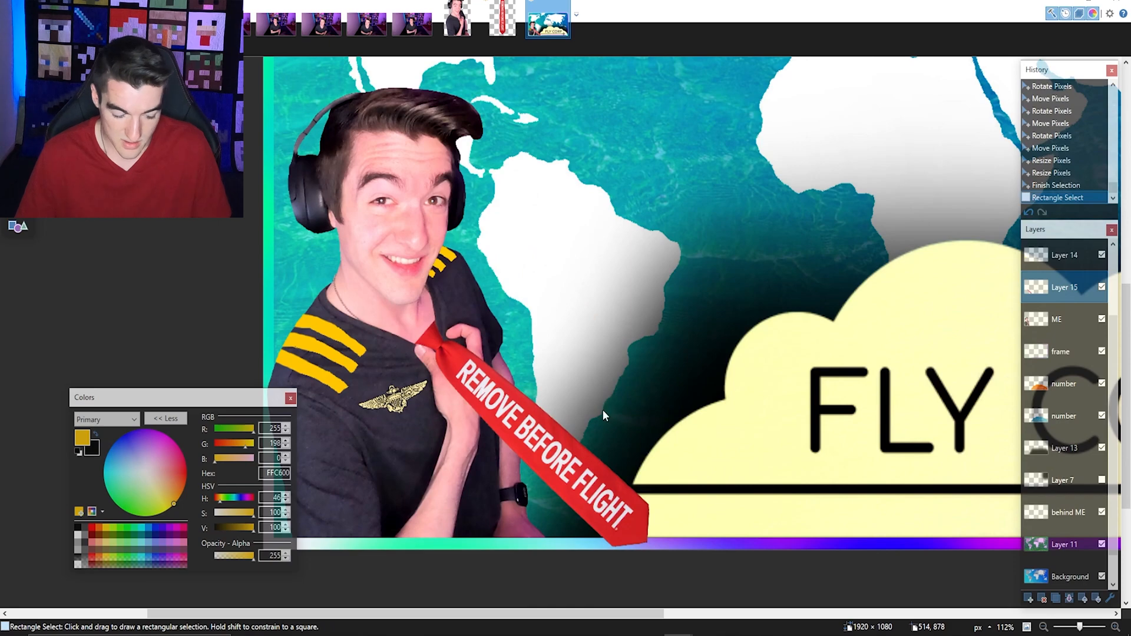
Apply a Bulge distortion of 45 to the tie layer's selected area, with its centre at -0.61, 0.86.
scroll(588, 398, down, 3)
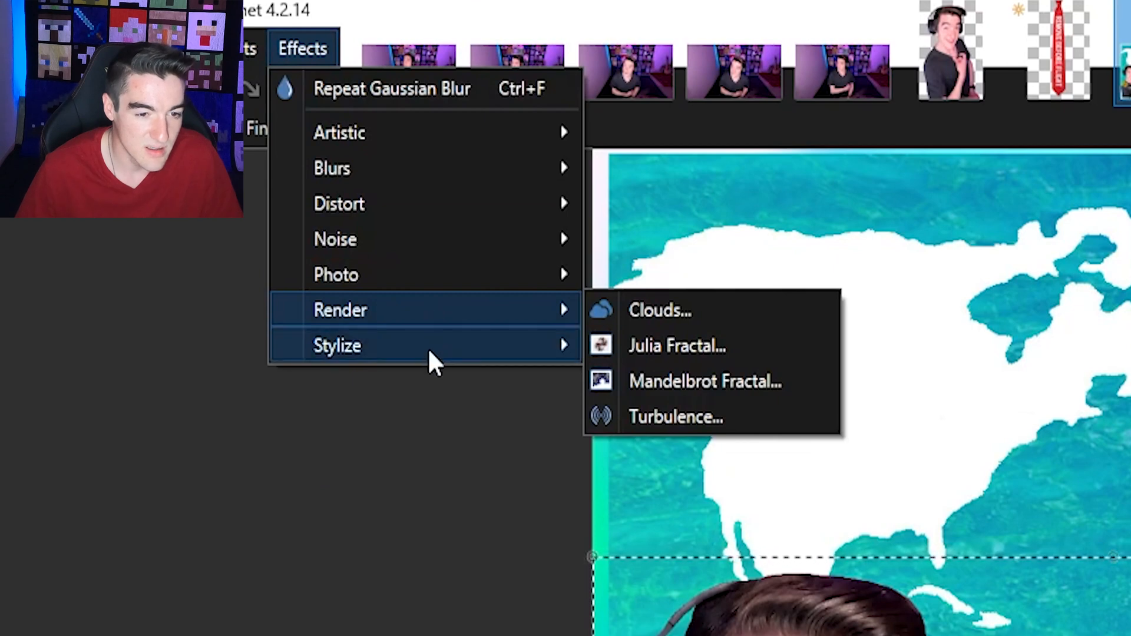
mouse_move(439, 279)
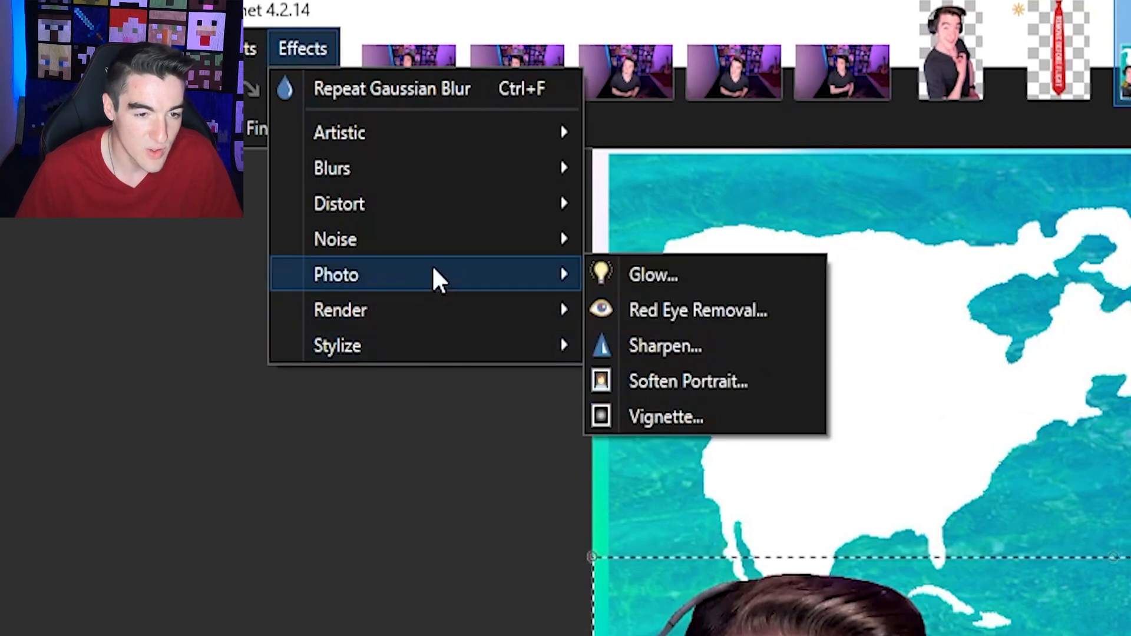
mouse_move(404, 225)
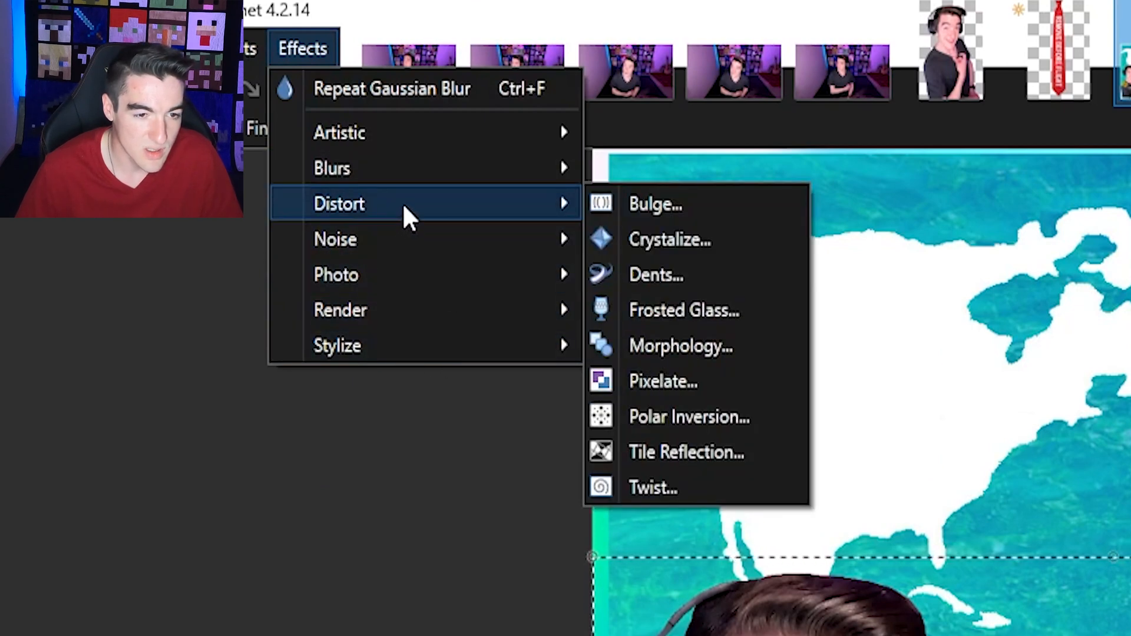
click(687, 210)
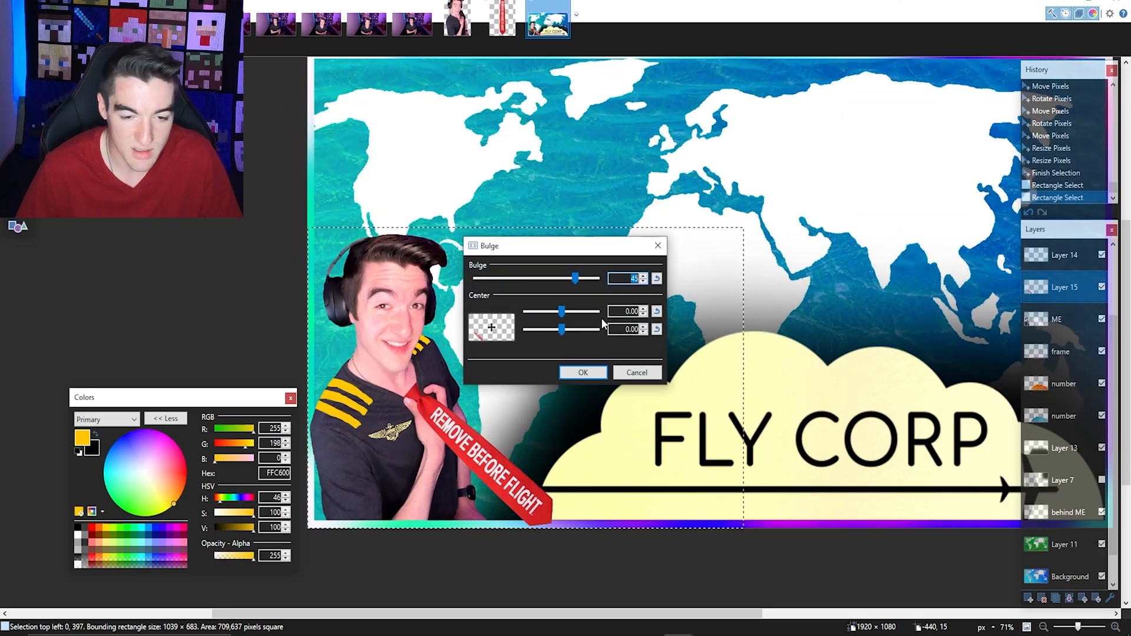
drag(647, 318, 637, 323)
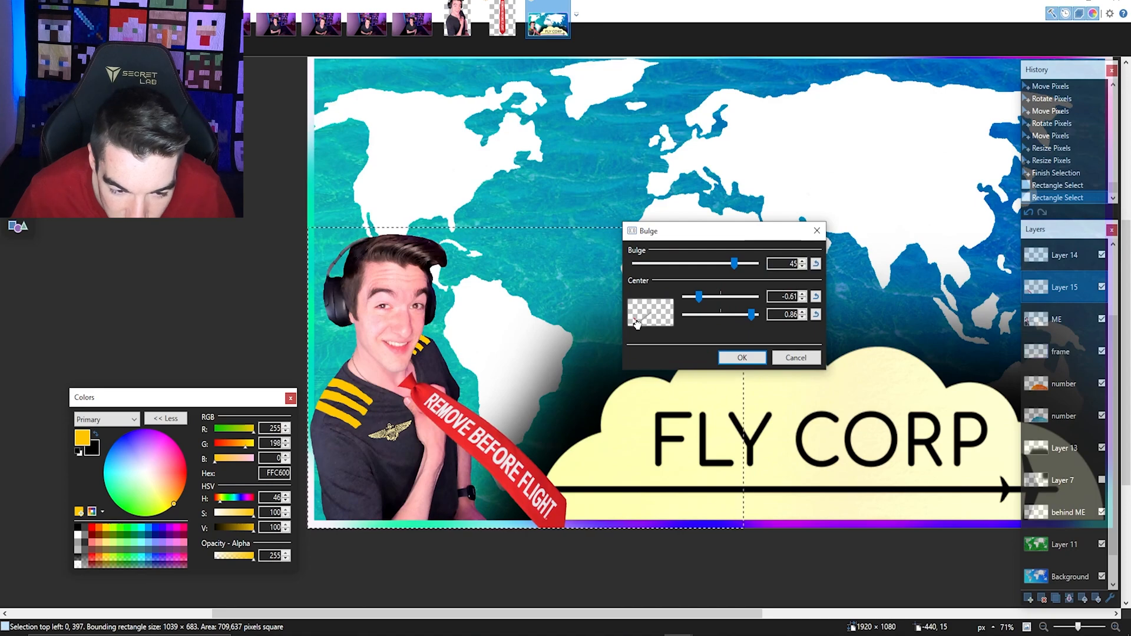
key(Return)
Squash the bulged tie's selection slightly to 1031 × 649 pixels and deselect it.
key(m)
drag(526, 227, 530, 242)
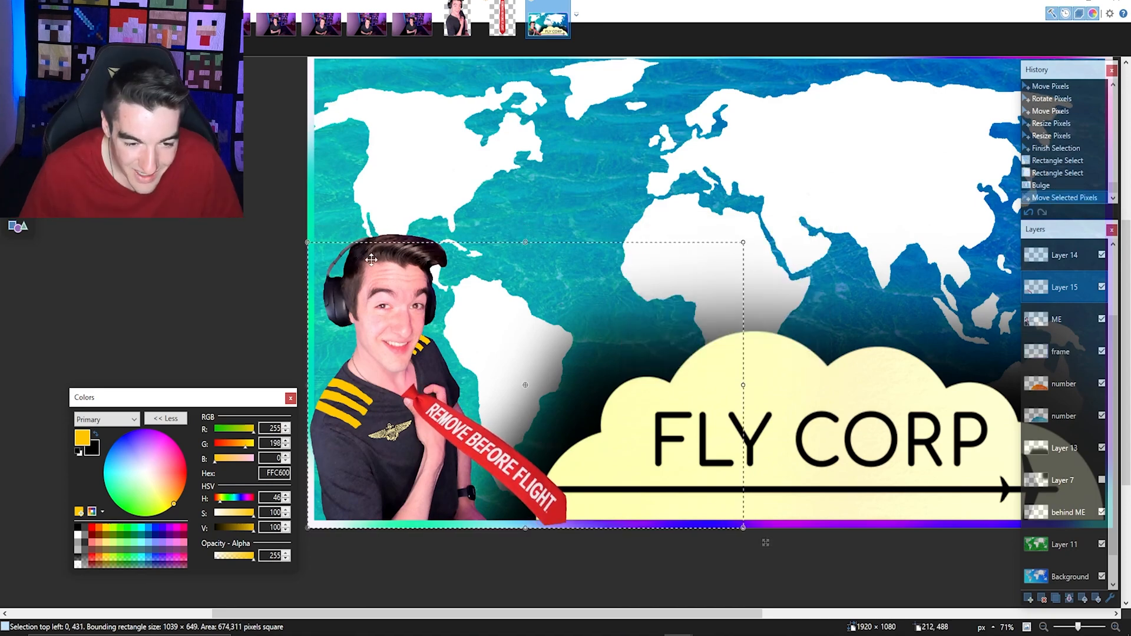
drag(309, 387, 312, 387)
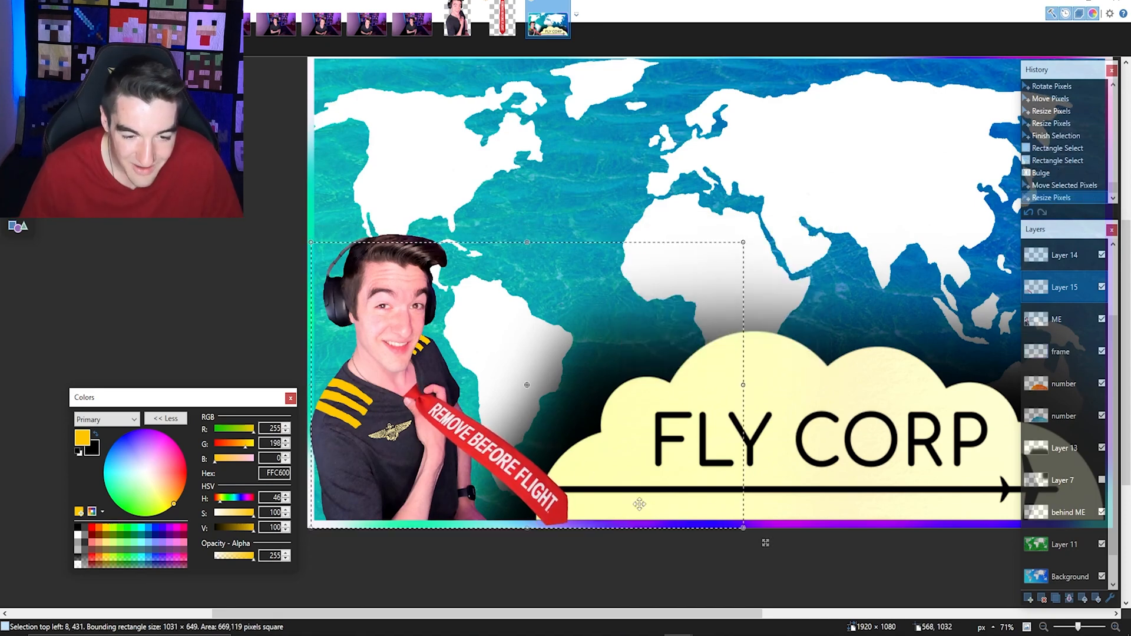
key(s)
click(563, 473)
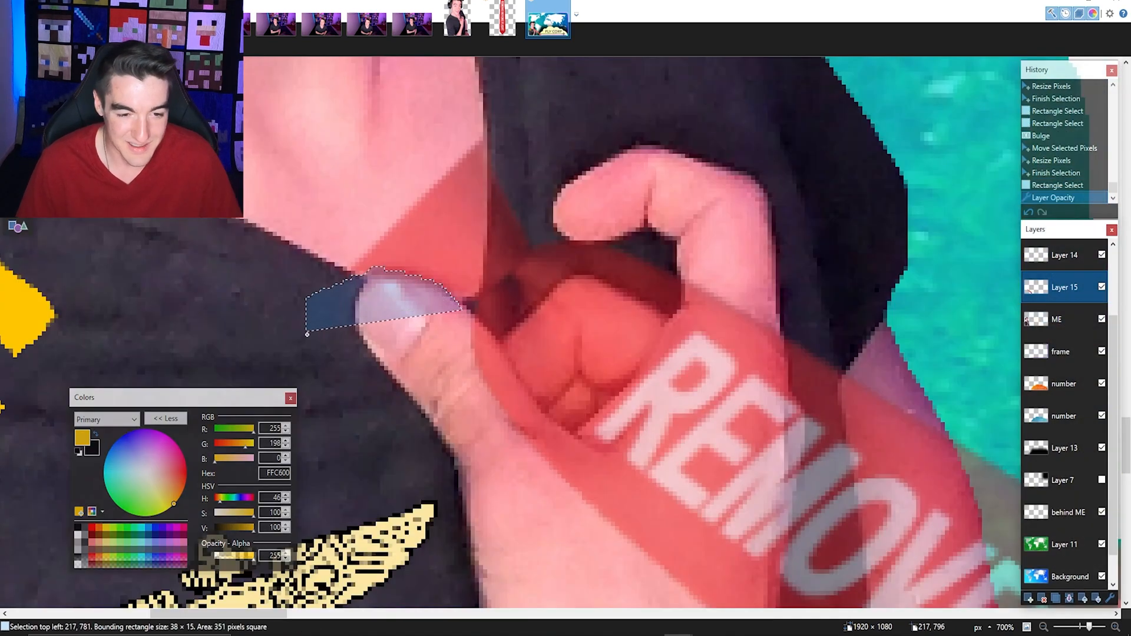
Erase the parts of the half-transparent tie on Layer 15 that cover the thumb, the curled fingers and the palm.
drag(307, 334, 307, 334)
key(Delete)
drag(295, 263, 316, 282)
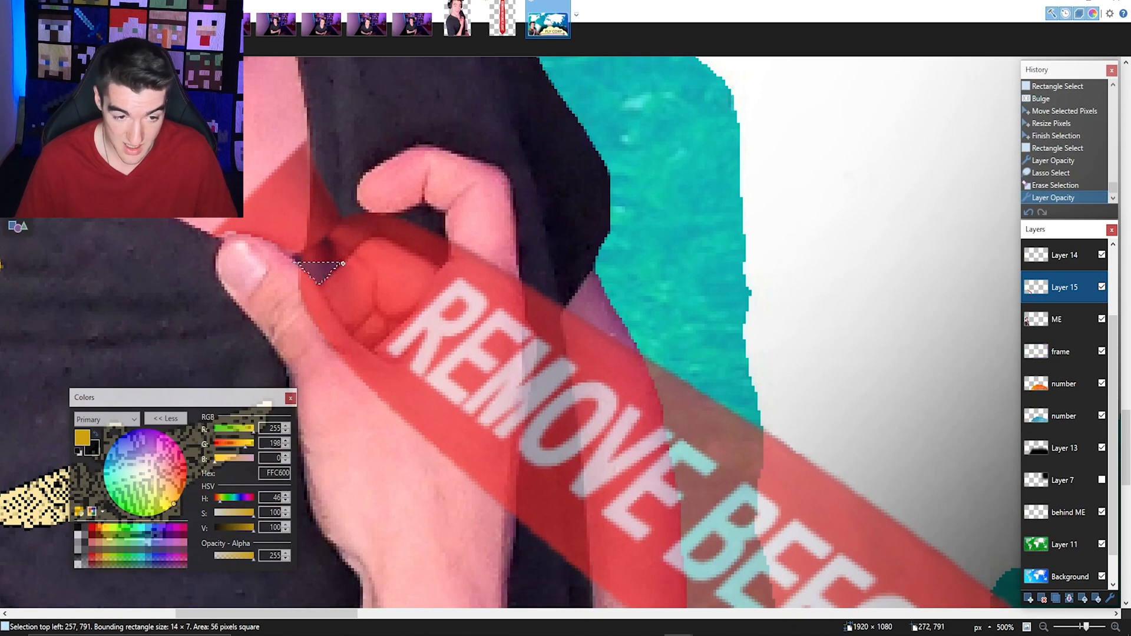
drag(491, 293, 471, 336)
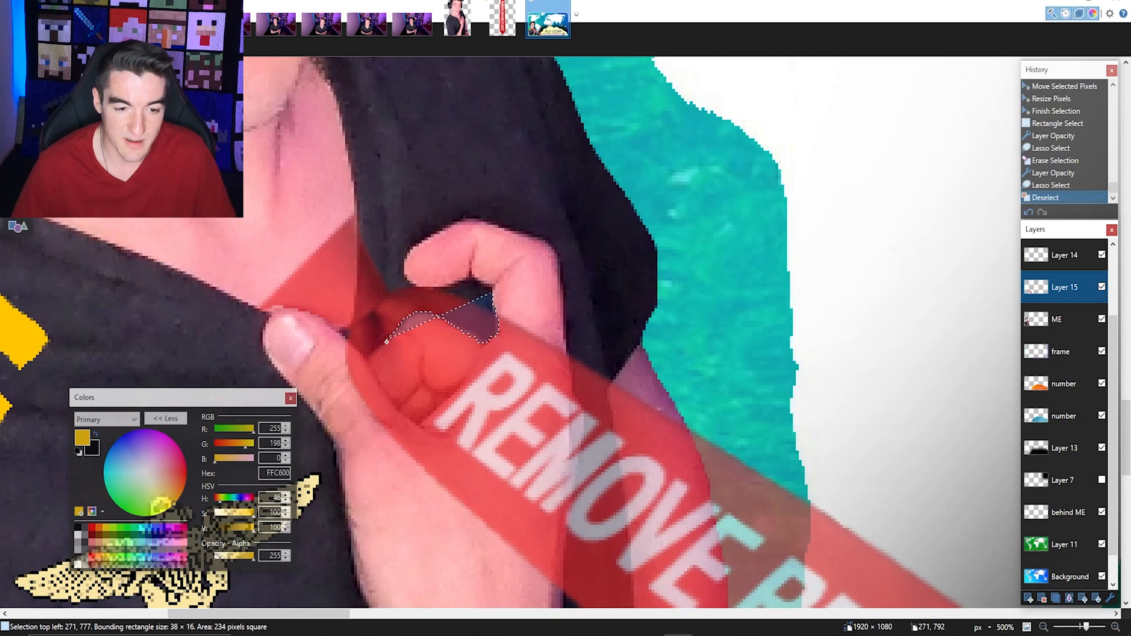
drag(554, 308, 418, 446)
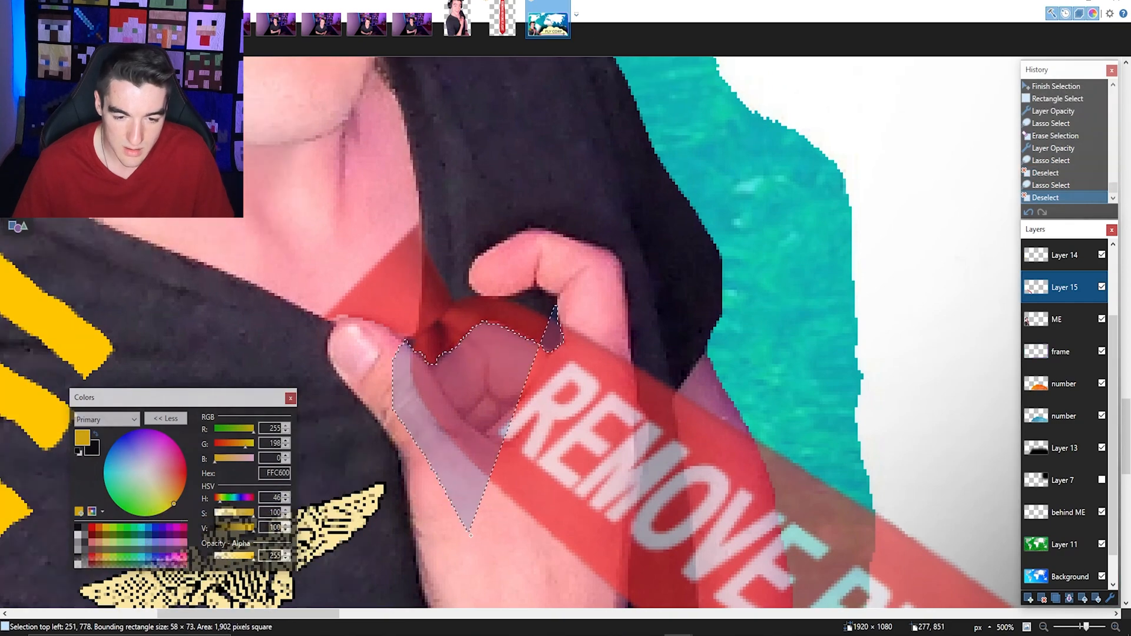
mouse_move(470, 535)
mouse_down()
mouse_move(548, 602)
mouse_move(590, 558)
mouse_up()
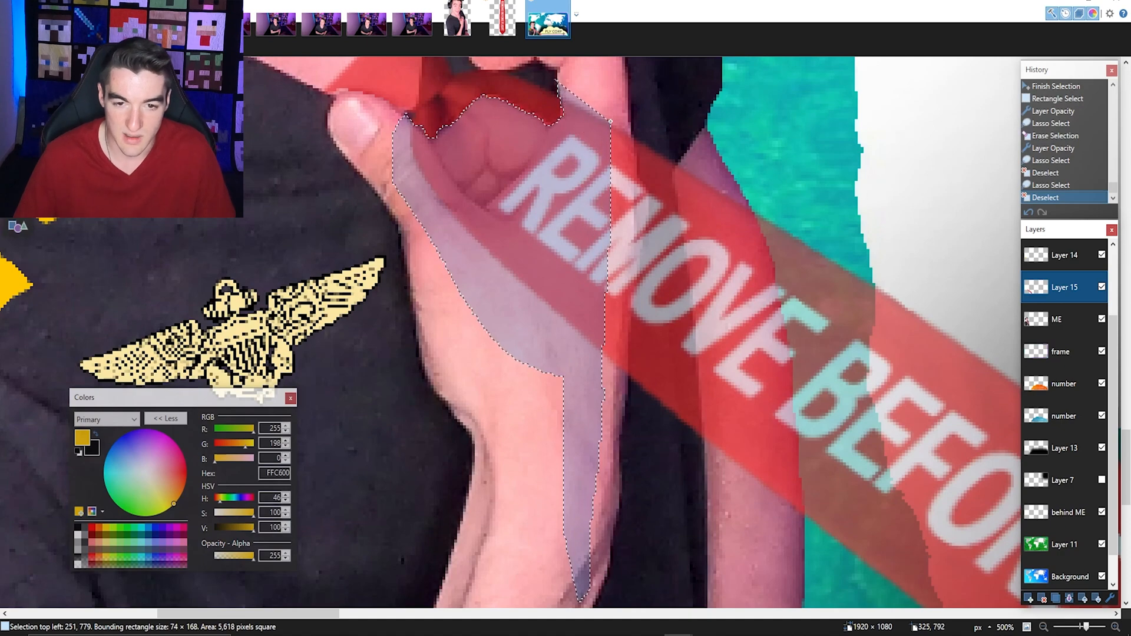
drag(608, 113, 609, 100)
key(Delete)
Erase the leftover strips of tie along the outer edge of the hand and wrist on Layer 15.
drag(663, 264, 583, 314)
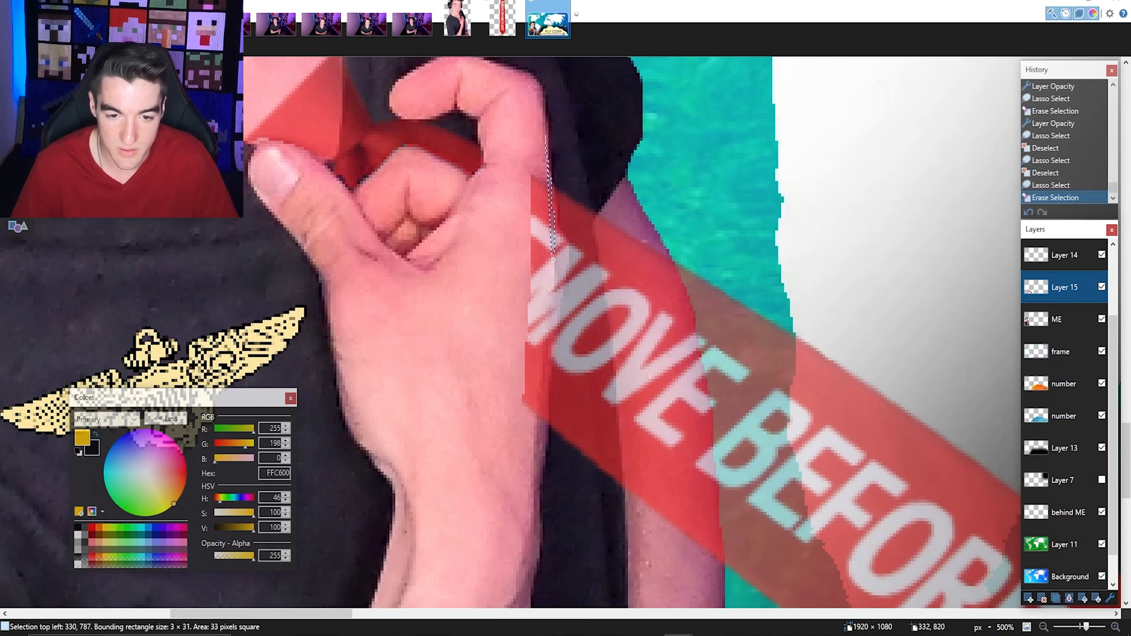
drag(550, 337, 545, 137)
key(Delete)
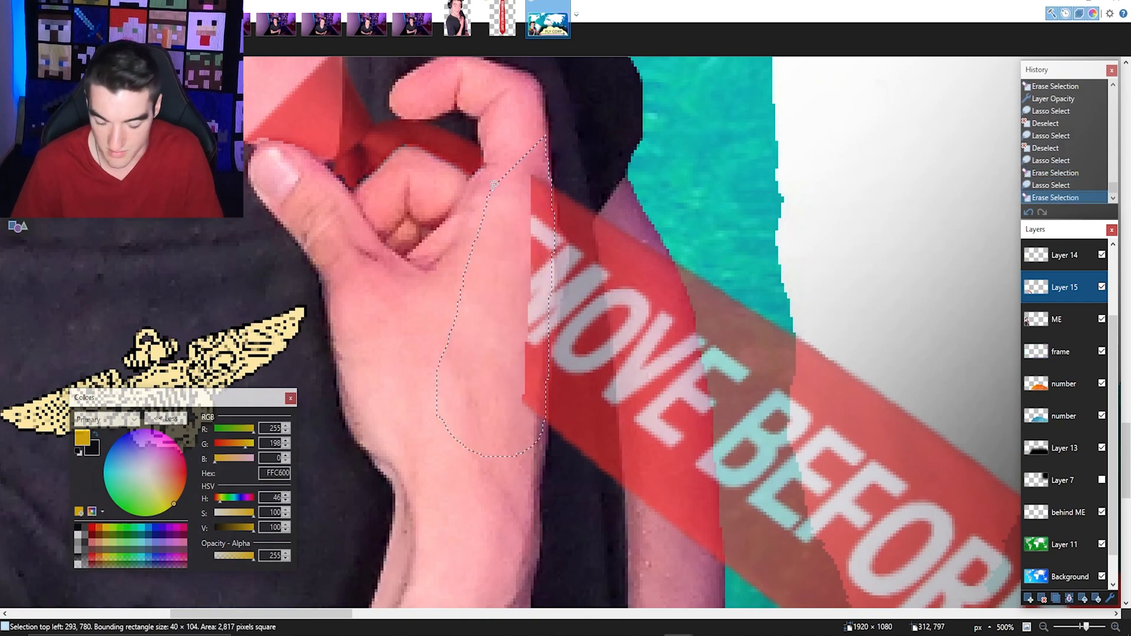
scroll(541, 311, up, 1)
scroll(532, 396, up, 2)
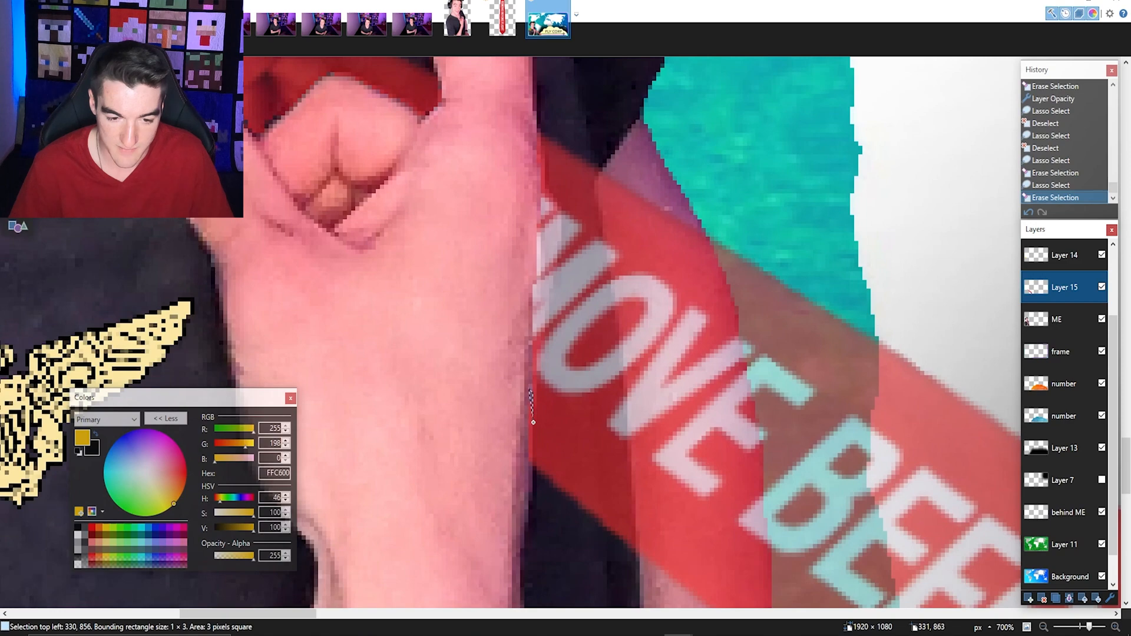
drag(528, 475, 489, 481)
key(Delete)
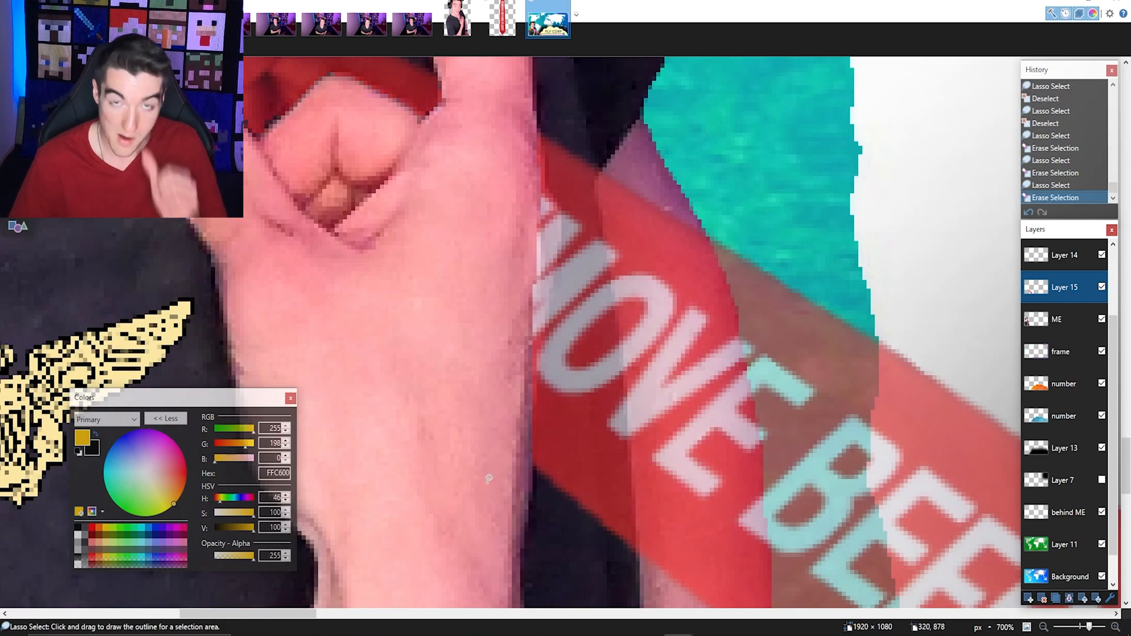
Restore the tie layer to full opacity.
scroll(489, 479, down, 9)
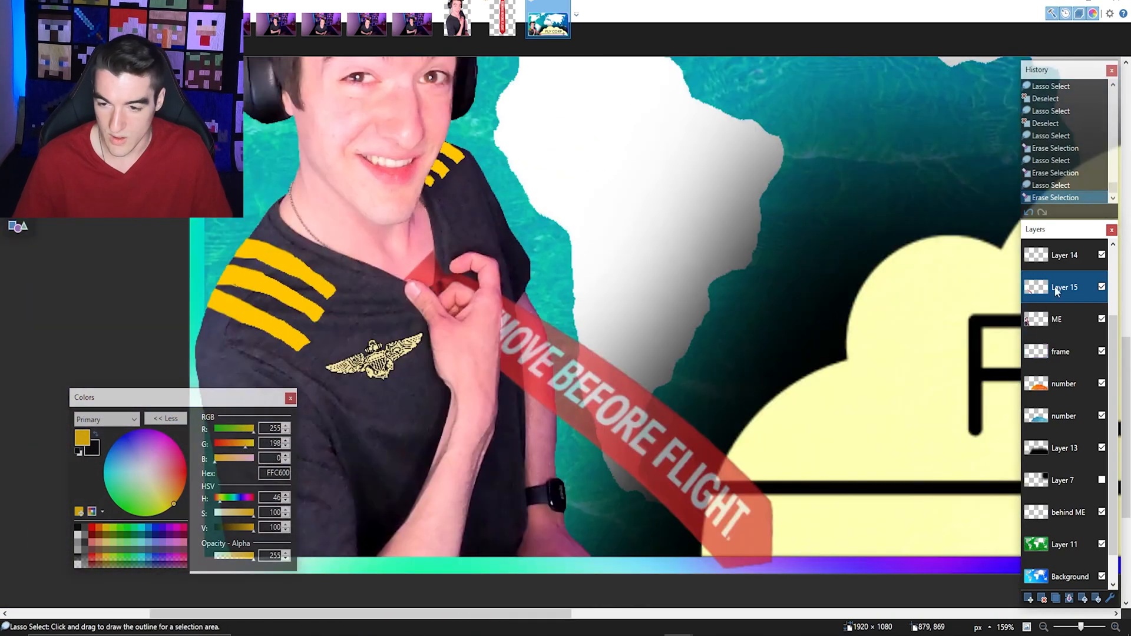
double_click(1052, 283)
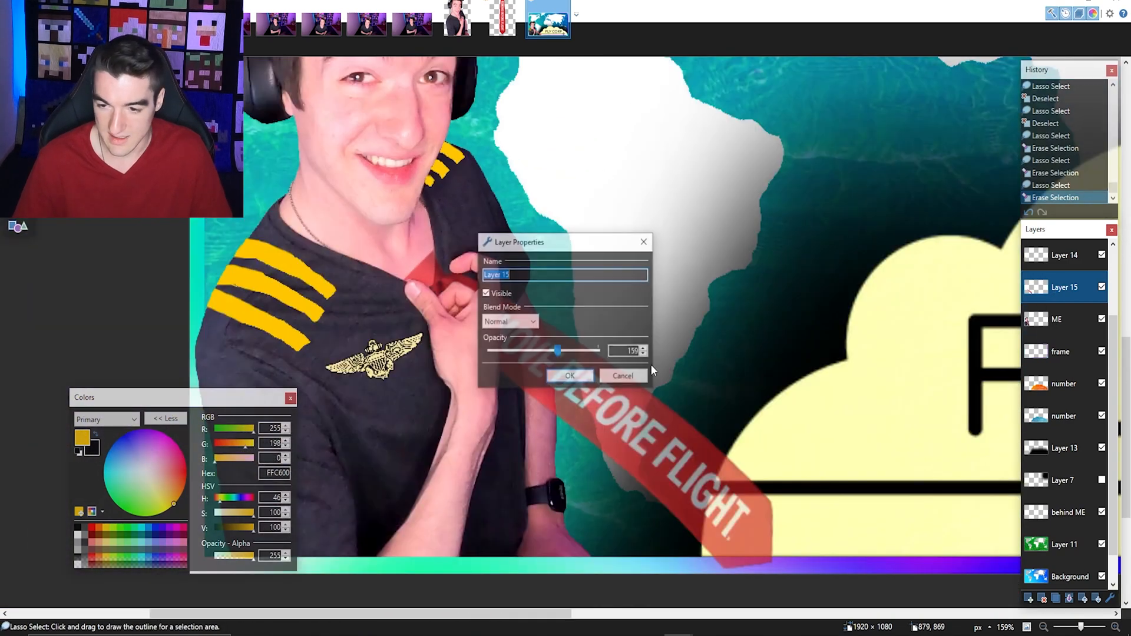
drag(558, 349, 600, 350)
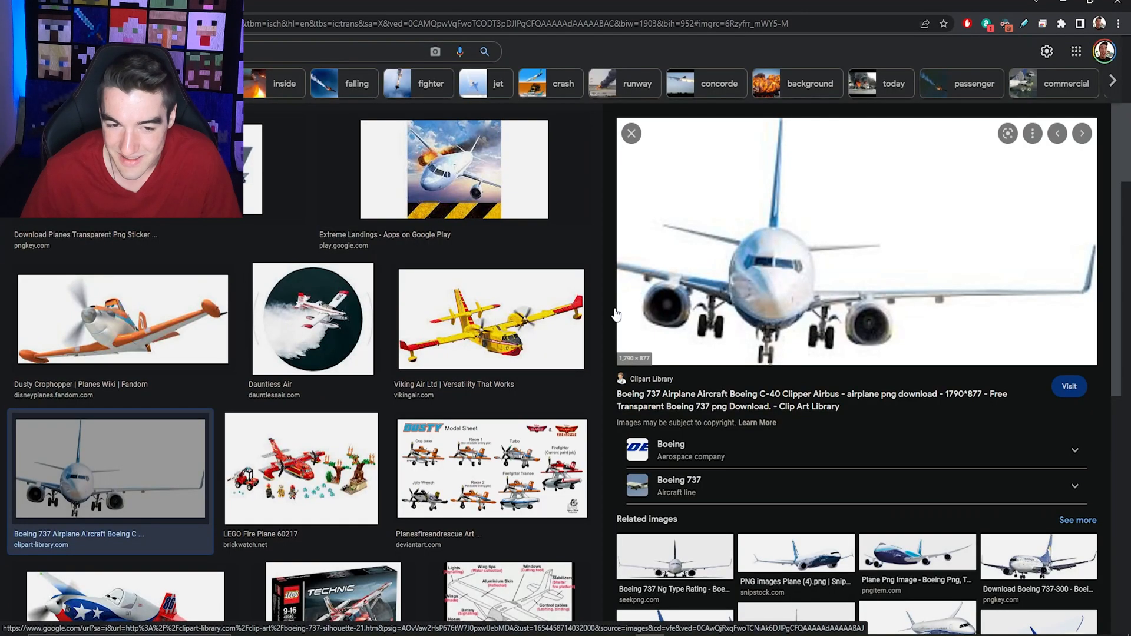
Download the Boeing 737 PNG from its Clipart Library page, close the image preview and return to paint.net.
scroll(318, 400, up, 10)
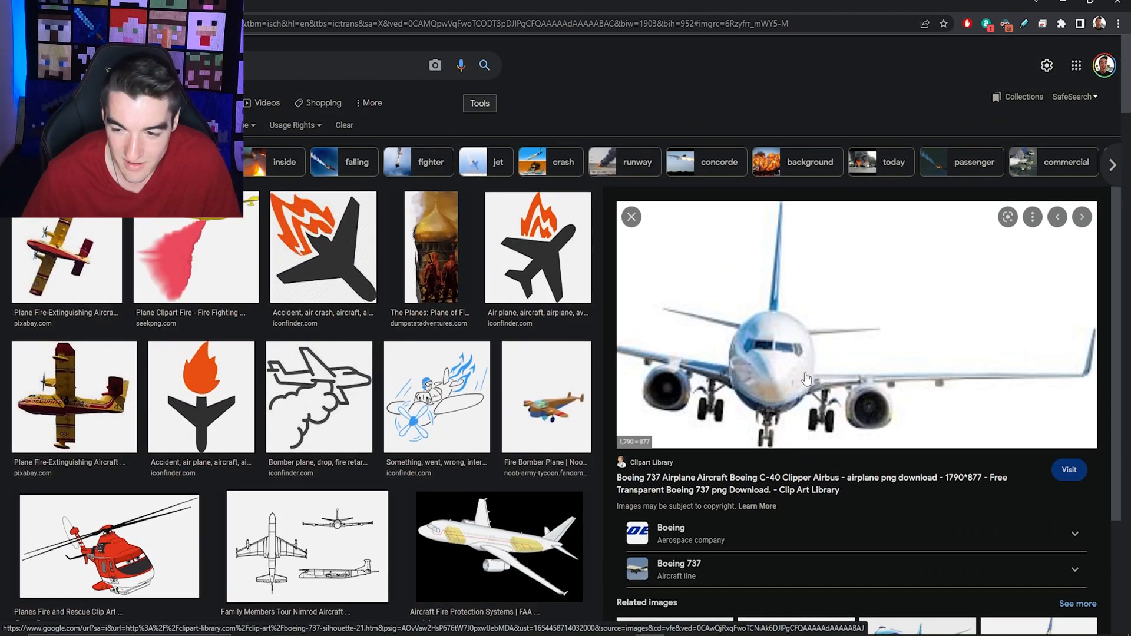
click(773, 335)
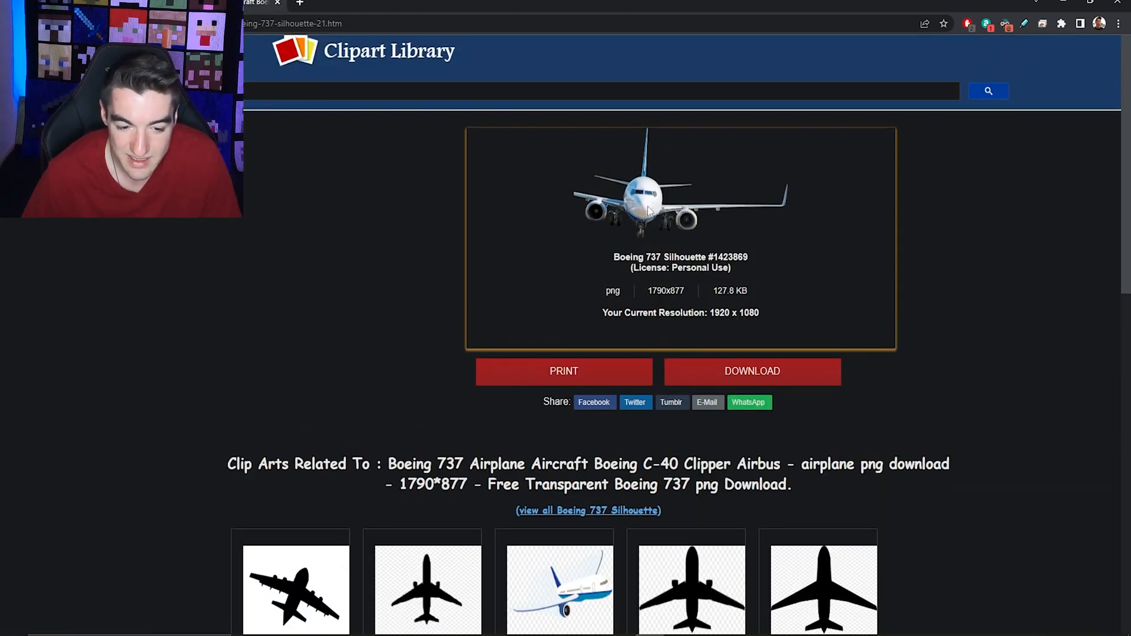
click(83, 4)
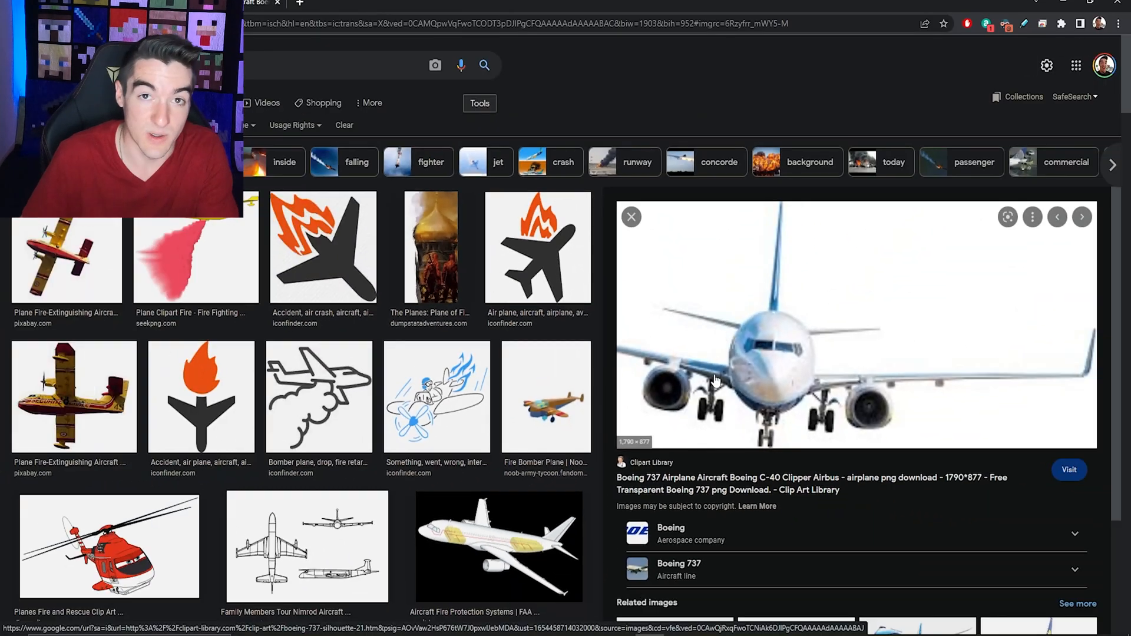
click(716, 380)
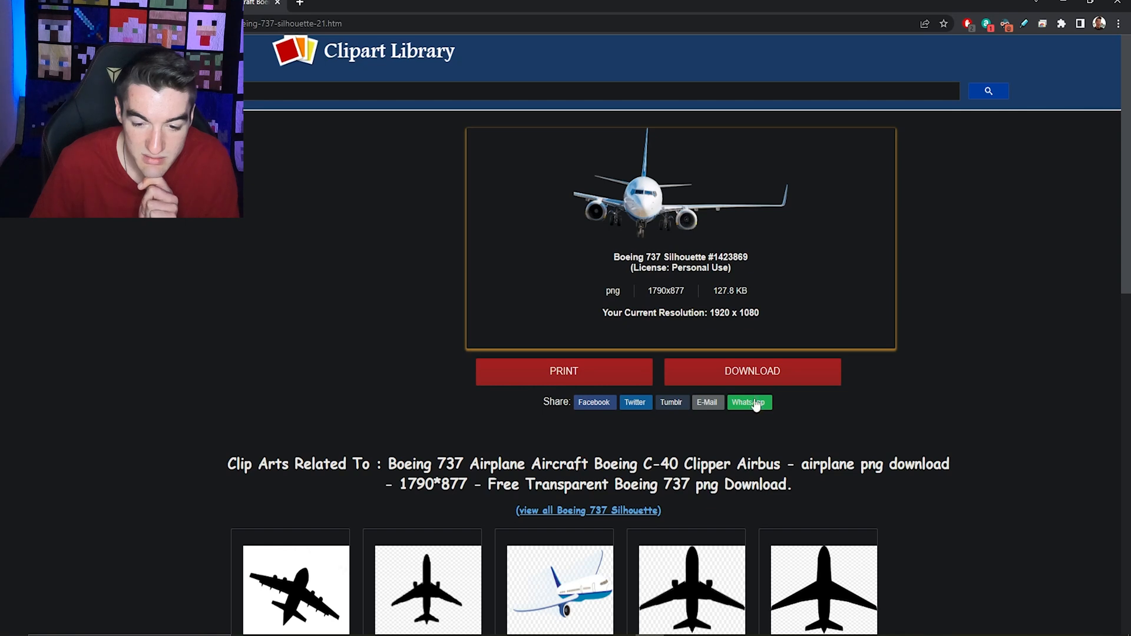
click(754, 377)
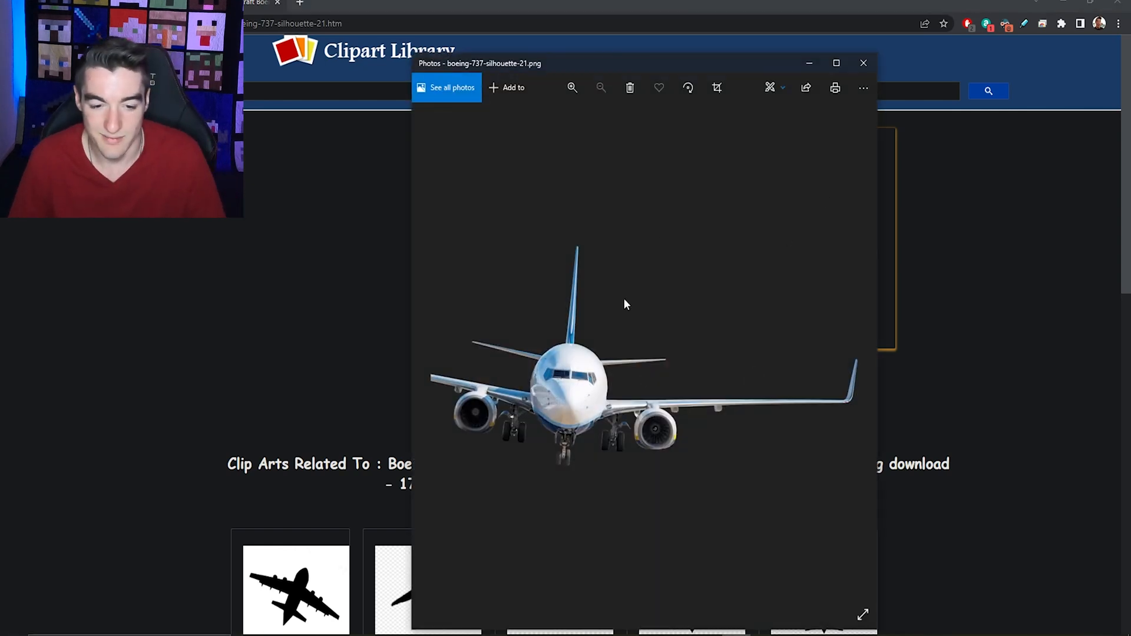
click(864, 63)
key(alt+Tab)
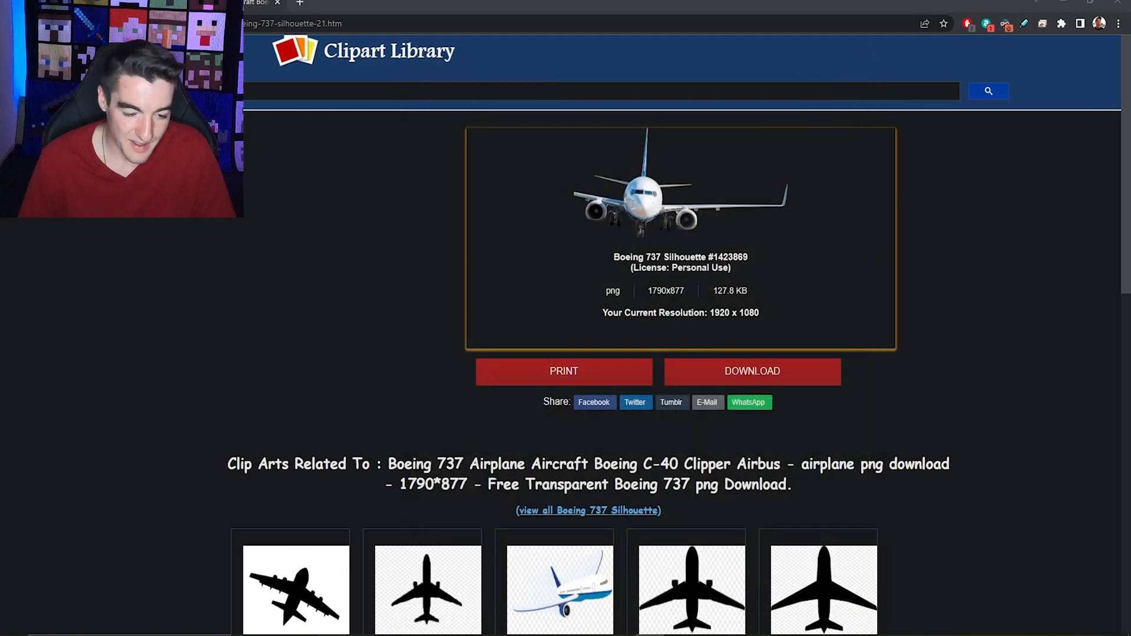
click(318, 253)
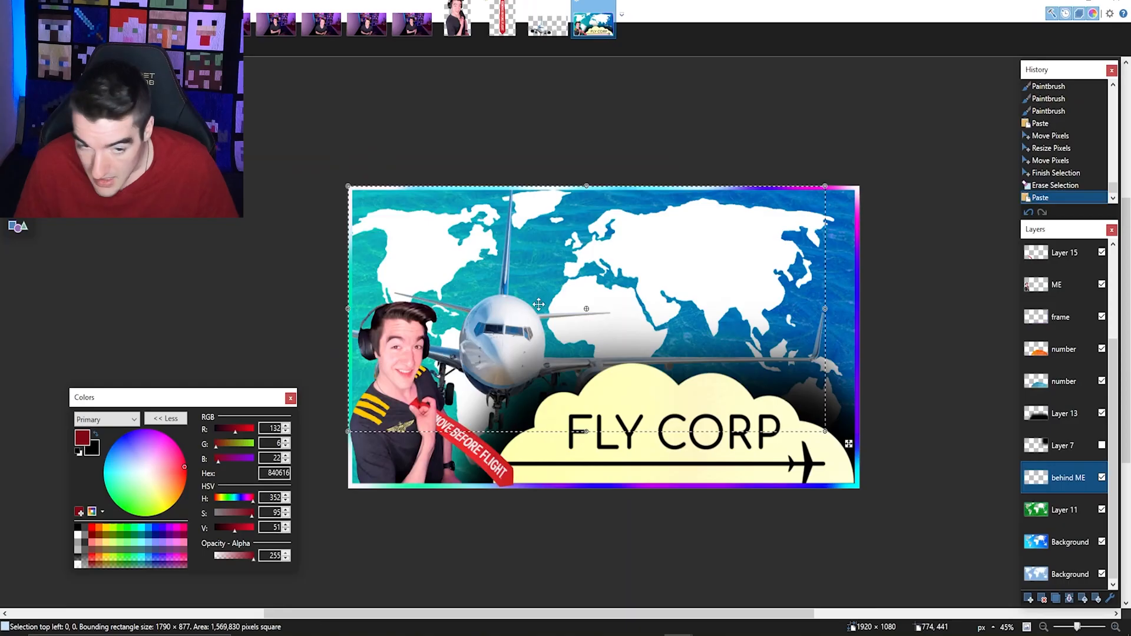
Shrink the pasted airliner, rotate it to about -35.7° and place it over the middle of the map.
drag(538, 304, 562, 208)
drag(866, 82, 912, 204)
drag(571, 259, 625, 268)
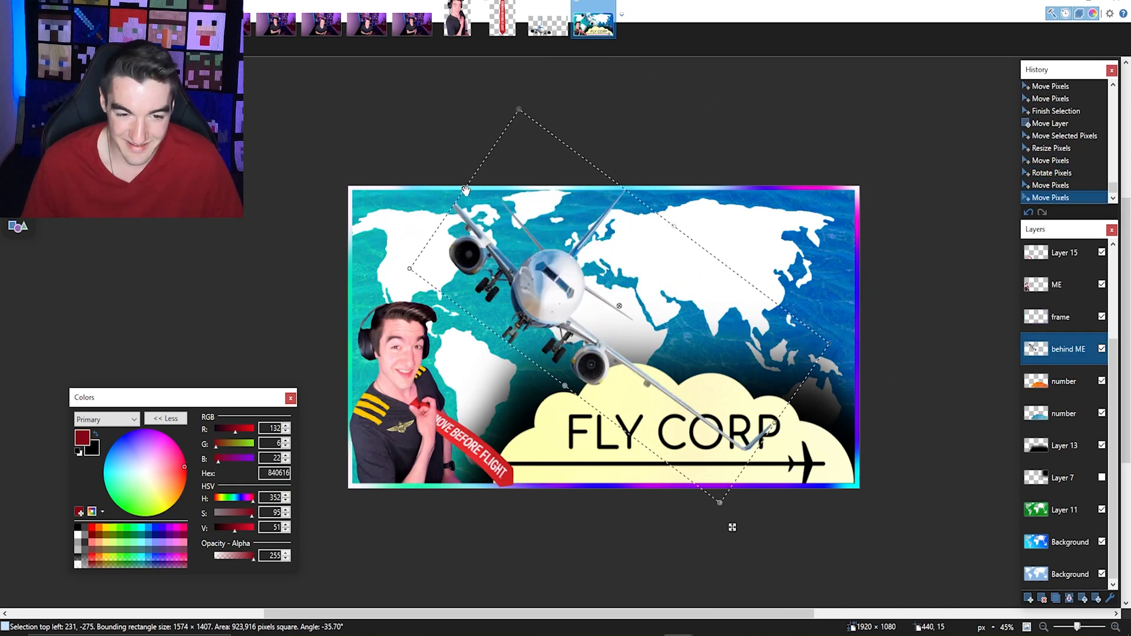
Mirror, enlarge and retilt the airliner so it fills the map's upper right, its long wing reaching down towards the pilot cutout.
drag(733, 524, 789, 480)
drag(871, 509, 892, 520)
drag(891, 477, 532, 241)
drag(806, 352, 794, 429)
drag(522, 447, 587, 445)
drag(588, 441, 737, 307)
drag(905, 268, 806, 253)
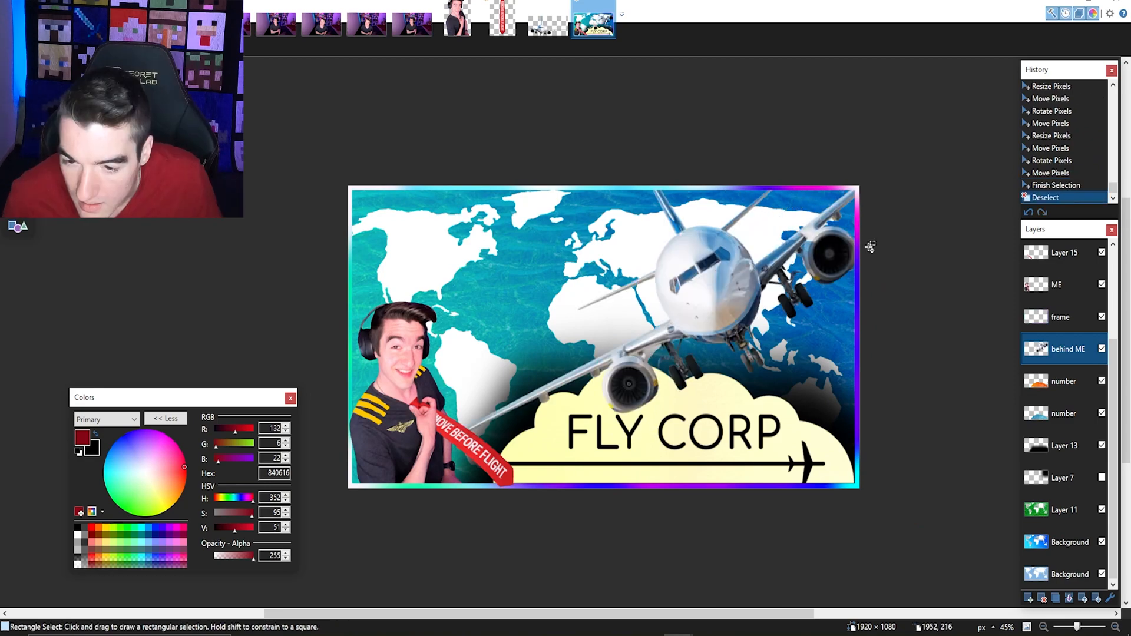
Rotate the second pasted Boeing airliner more steeply so that it dives nose-first over the map's upper right.
scroll(869, 247, up, 3)
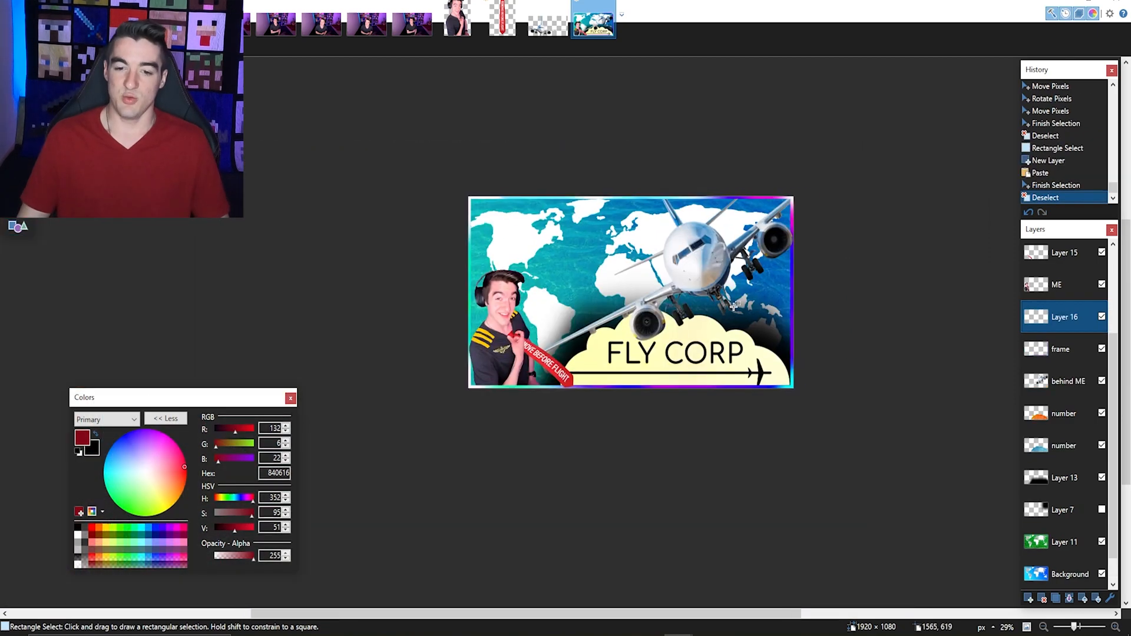
scroll(724, 284, up, 4)
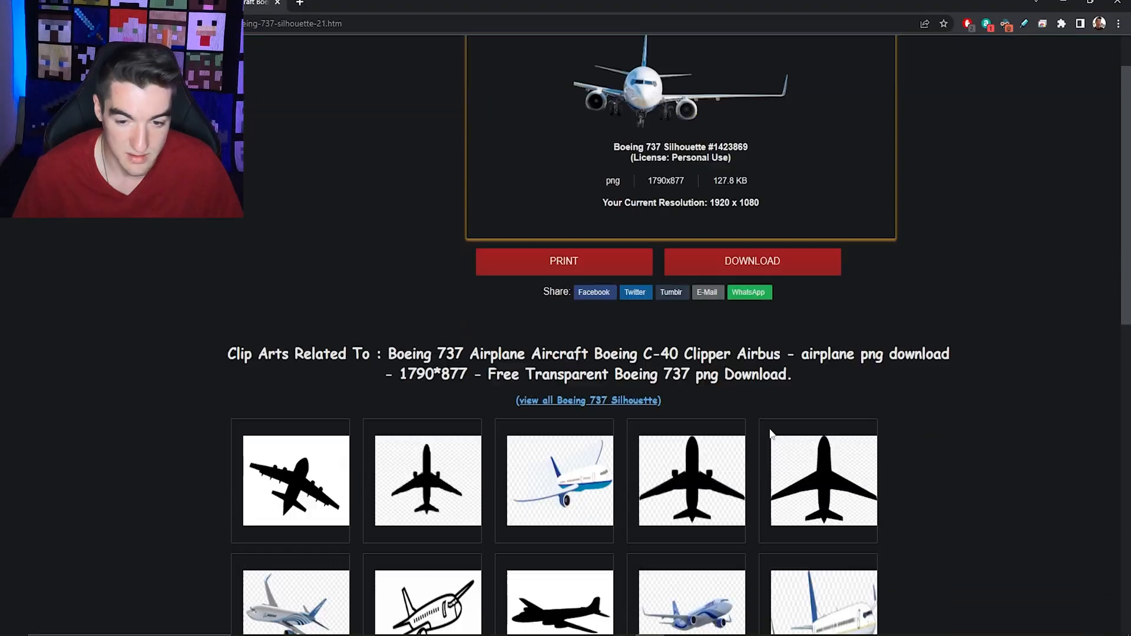
scroll(475, 288, down, 2)
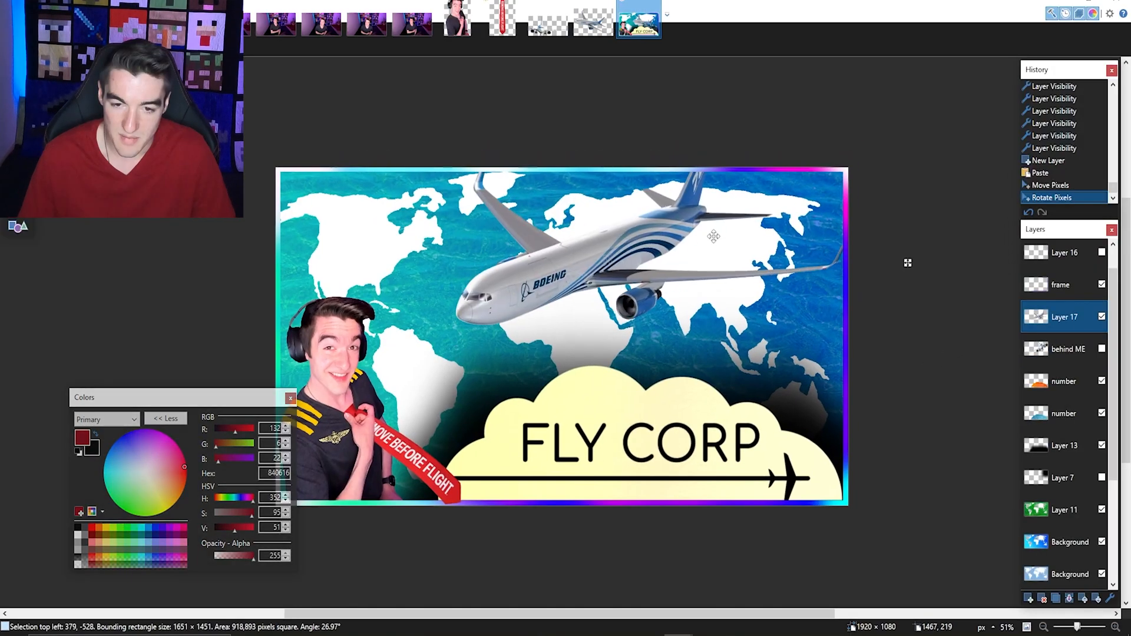
mouse_move(907, 262)
mouse_down()
mouse_move(889, 189)
mouse_move(901, 263)
mouse_up()
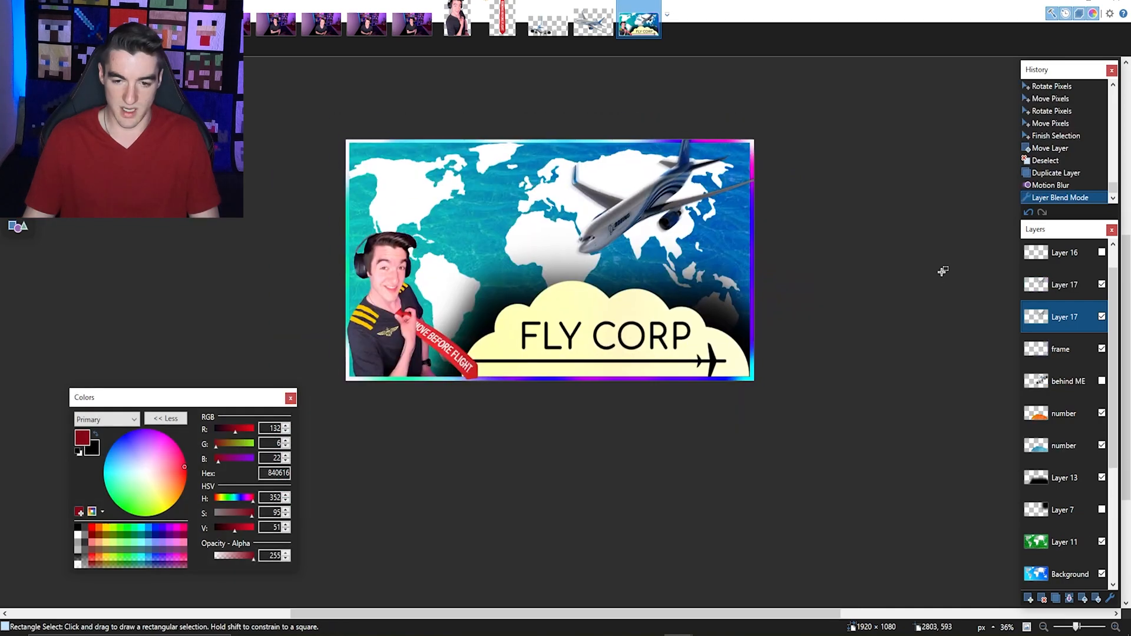
scroll(869, 274, up, 1)
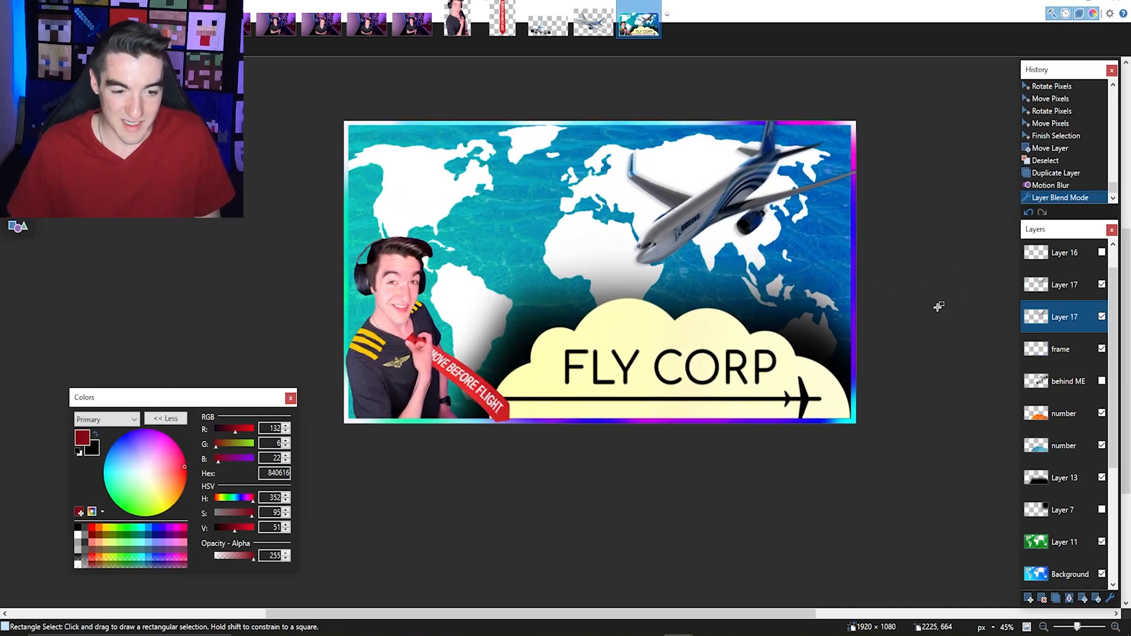
drag(889, 294, 909, 323)
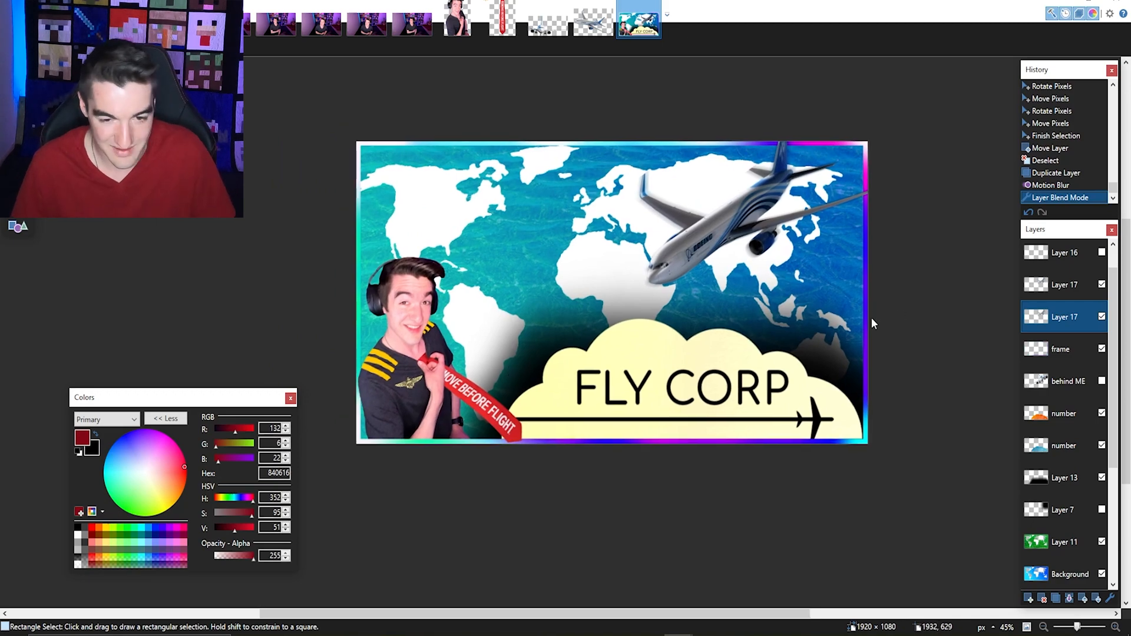
Save the thumbnail as "Fly Corp Episode 1 thumbnail JPEG" in JPEG format at quality 100 with 4:2:2 chroma subsampling, flattening the layers.
key(ctrl+shift+s)
drag(203, 250, 174, 253)
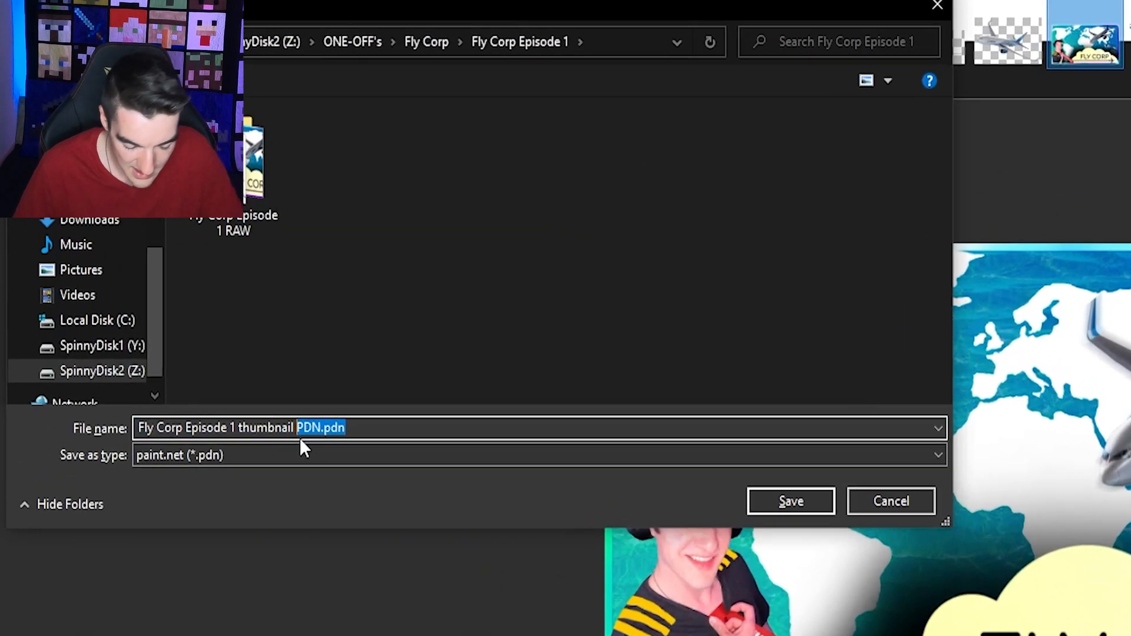
text(JPEG)
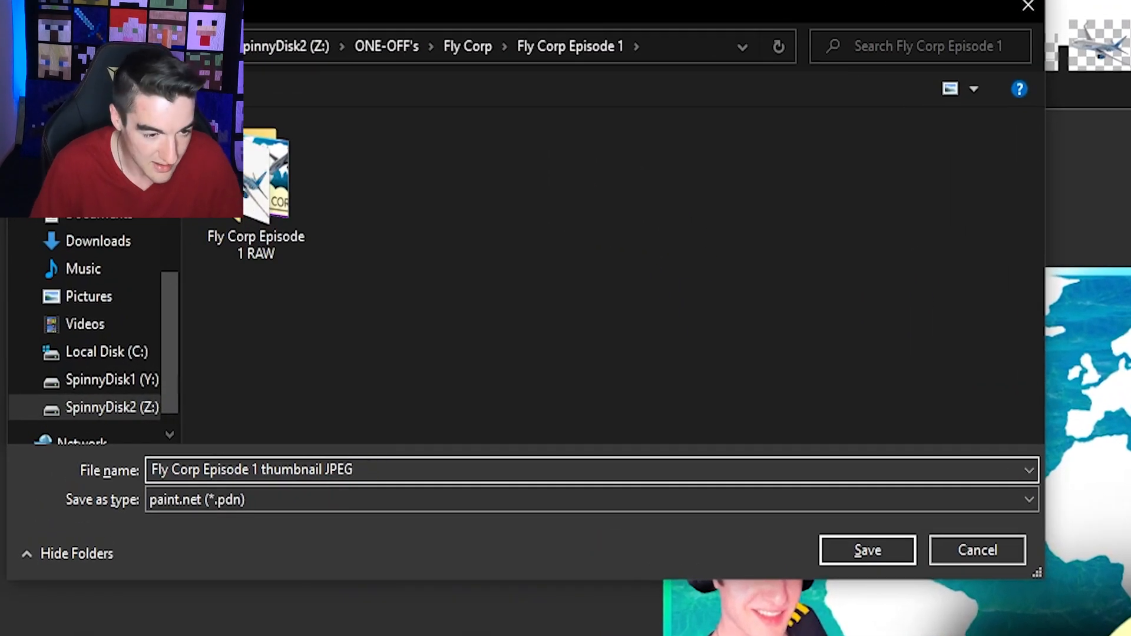
click(321, 499)
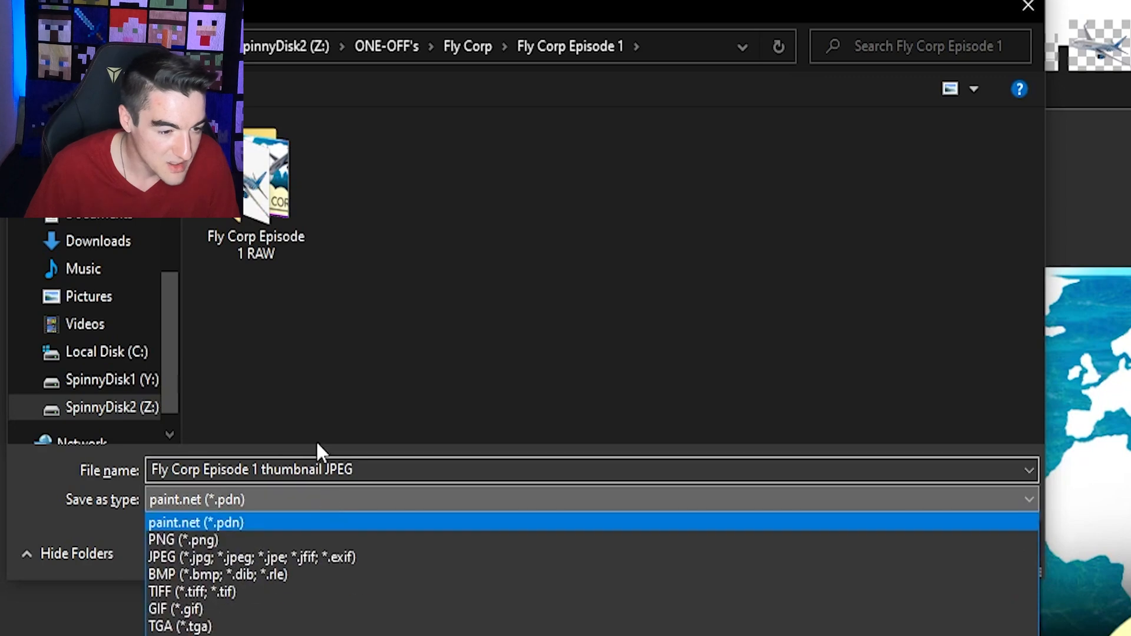
click(247, 552)
click(867, 550)
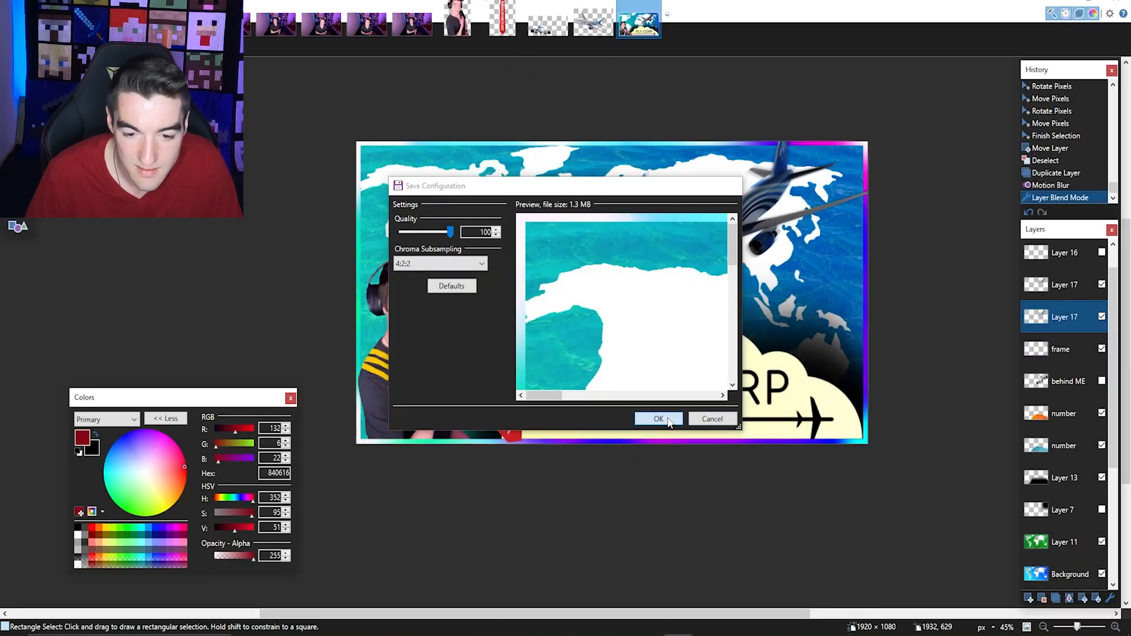
click(658, 419)
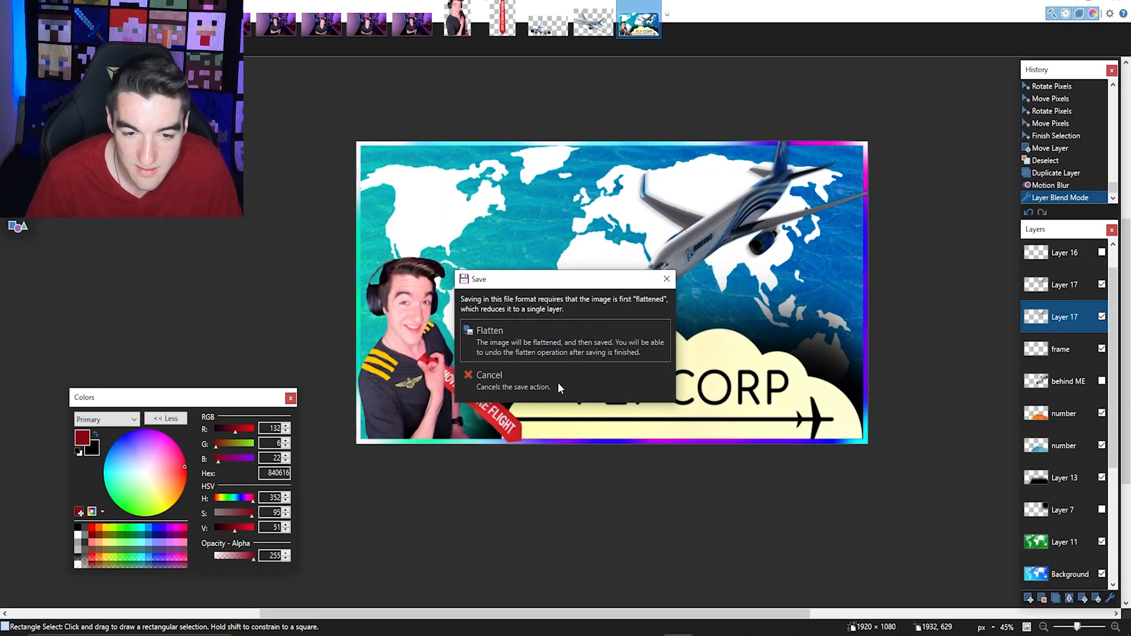
click(513, 349)
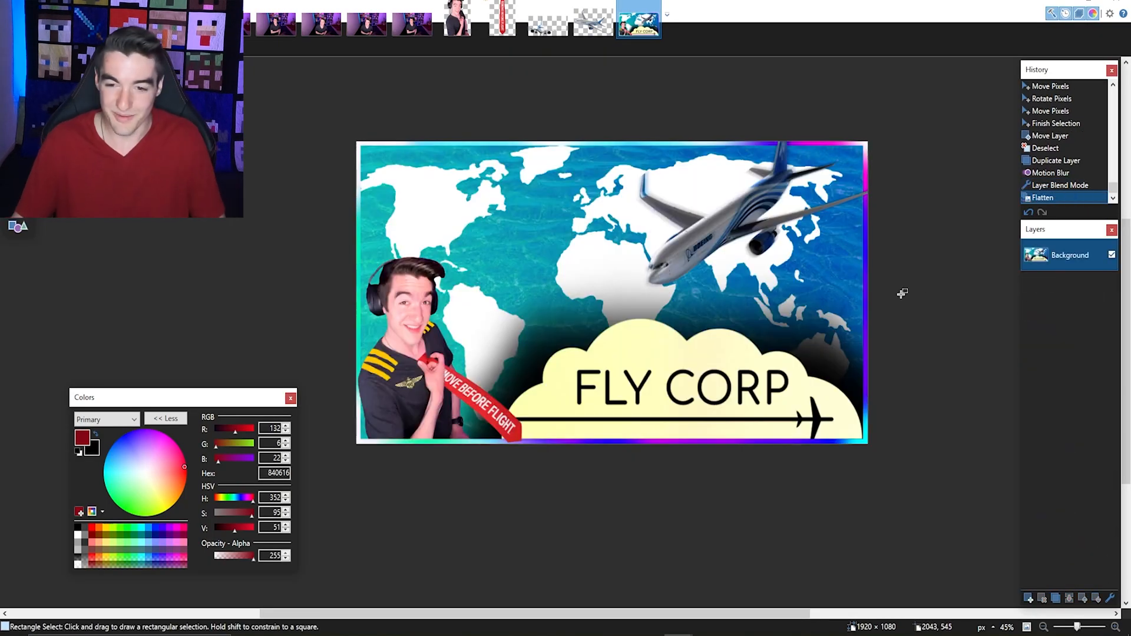